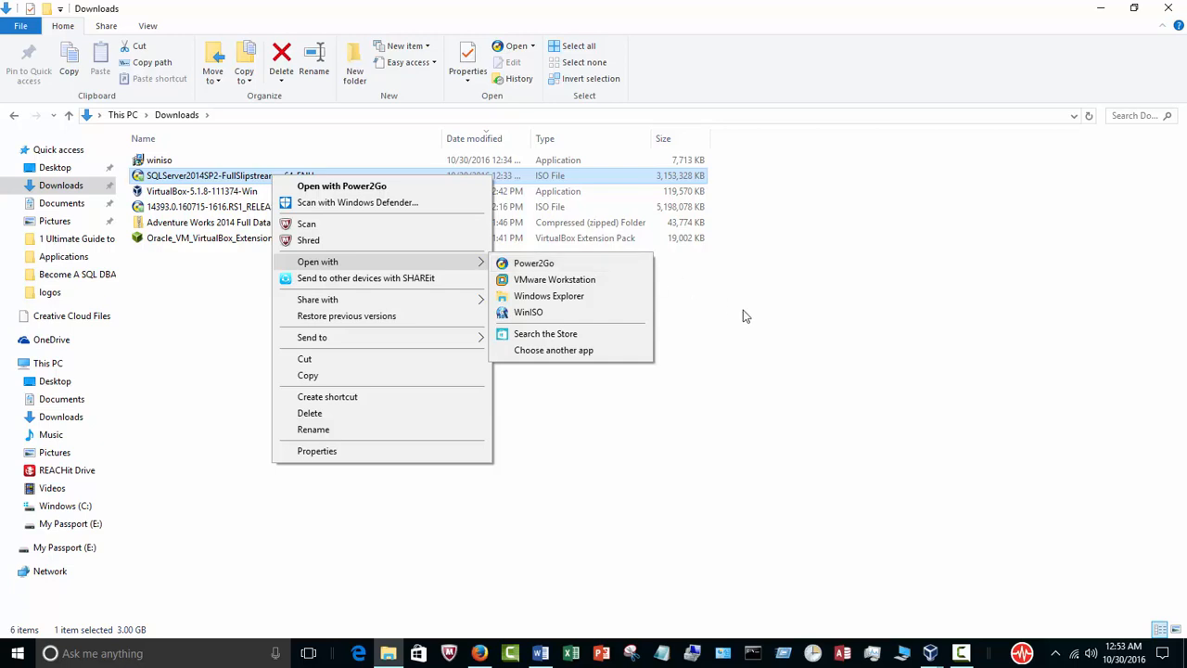
Dismiss the options for the SQL Server 2014 ISO file and open the Windows (C:) drive.
left_click(493, 368)
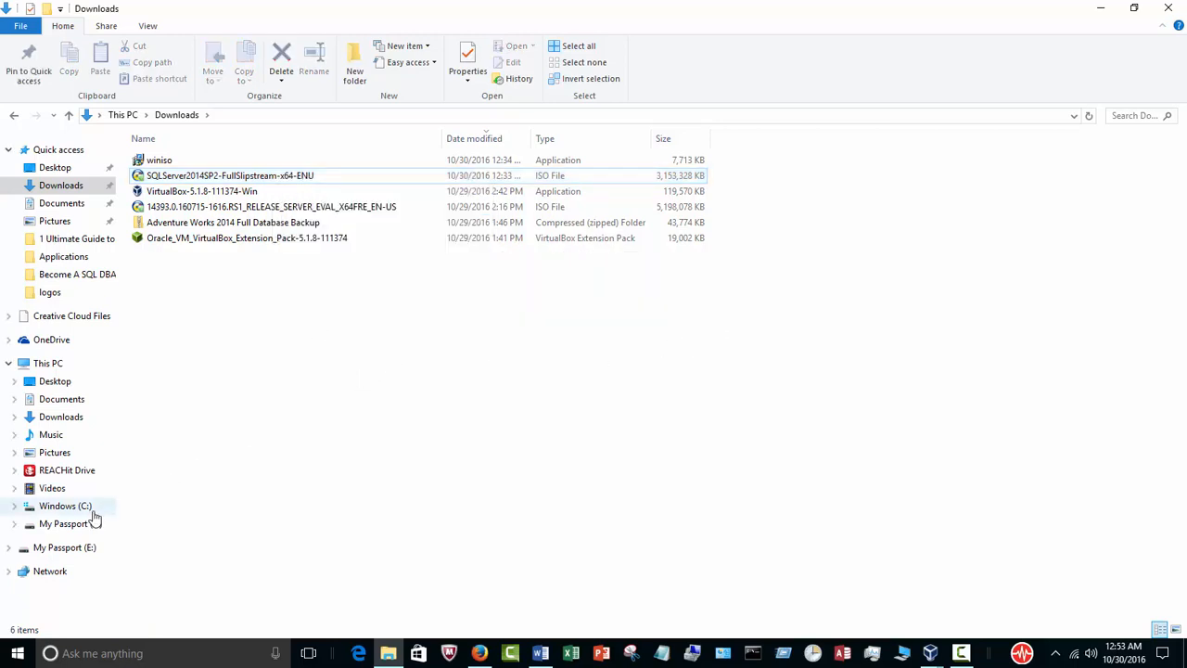
left_click(65, 505)
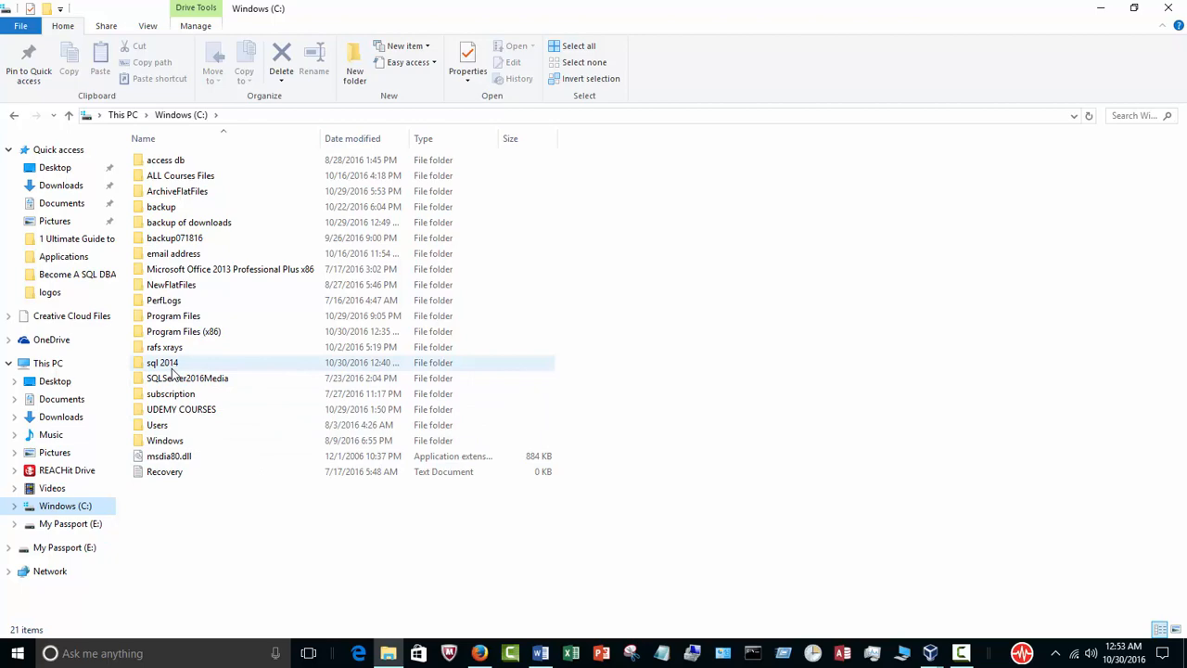
Switch to the course outline in Word and select the WinISO tutorial link below the "ISO extractor" heading.
left_click(546, 651)
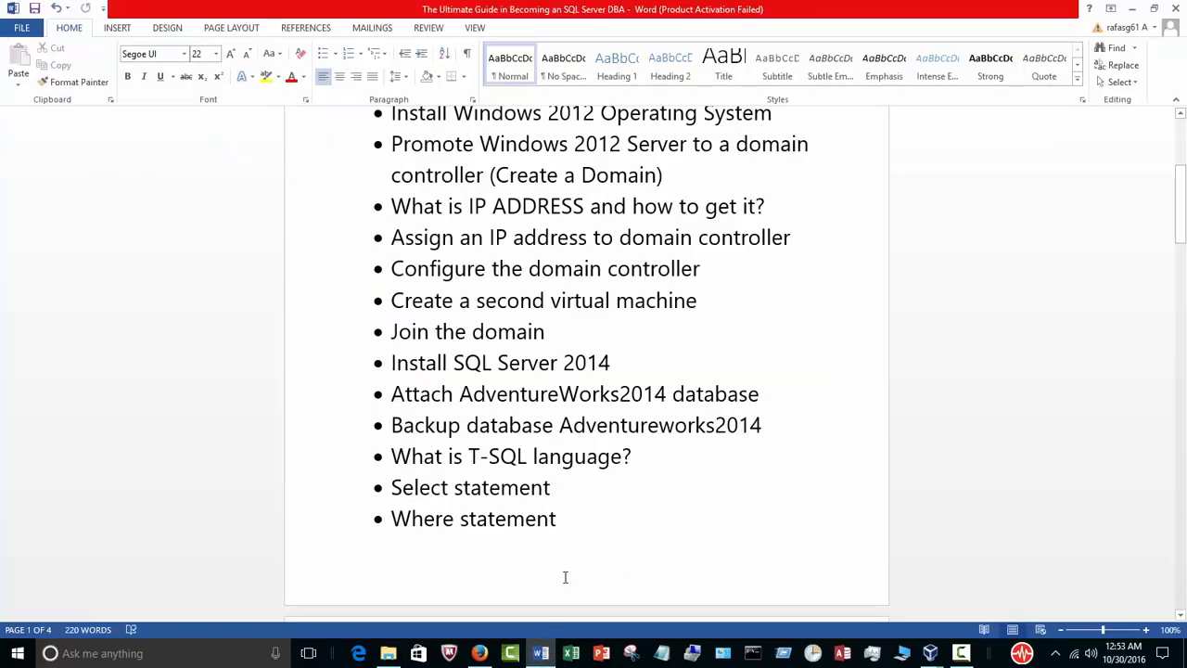
scroll(565, 577, "up", 2)
scroll(593, 540, "down", 10)
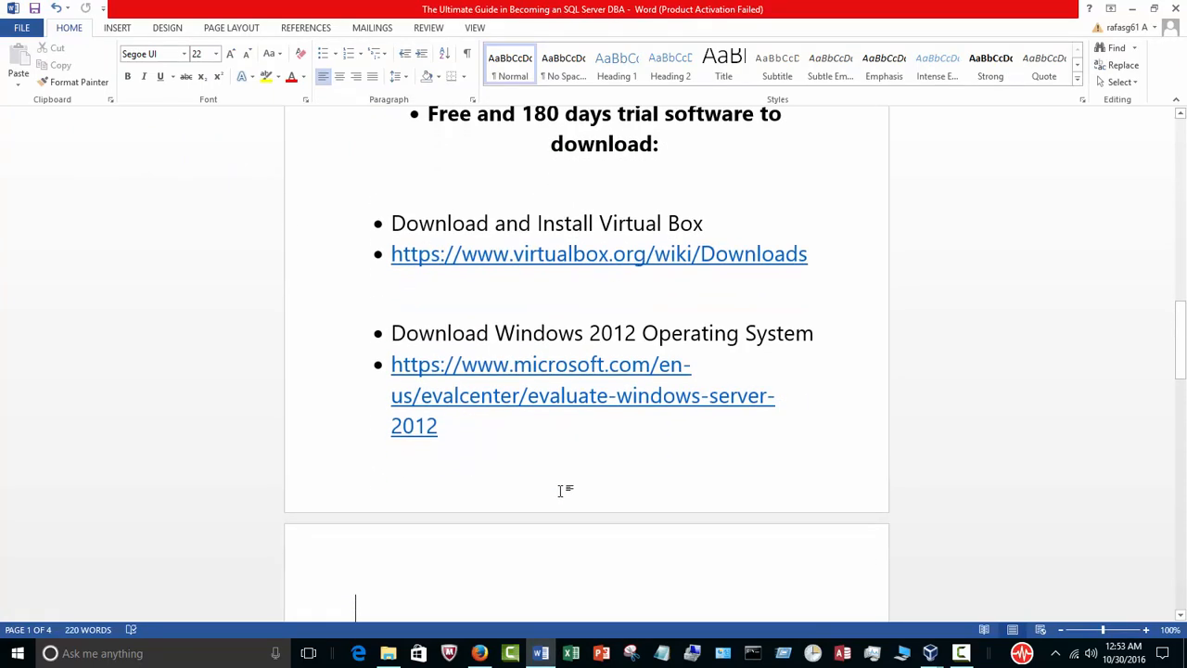
scroll(563, 490, "down", 6)
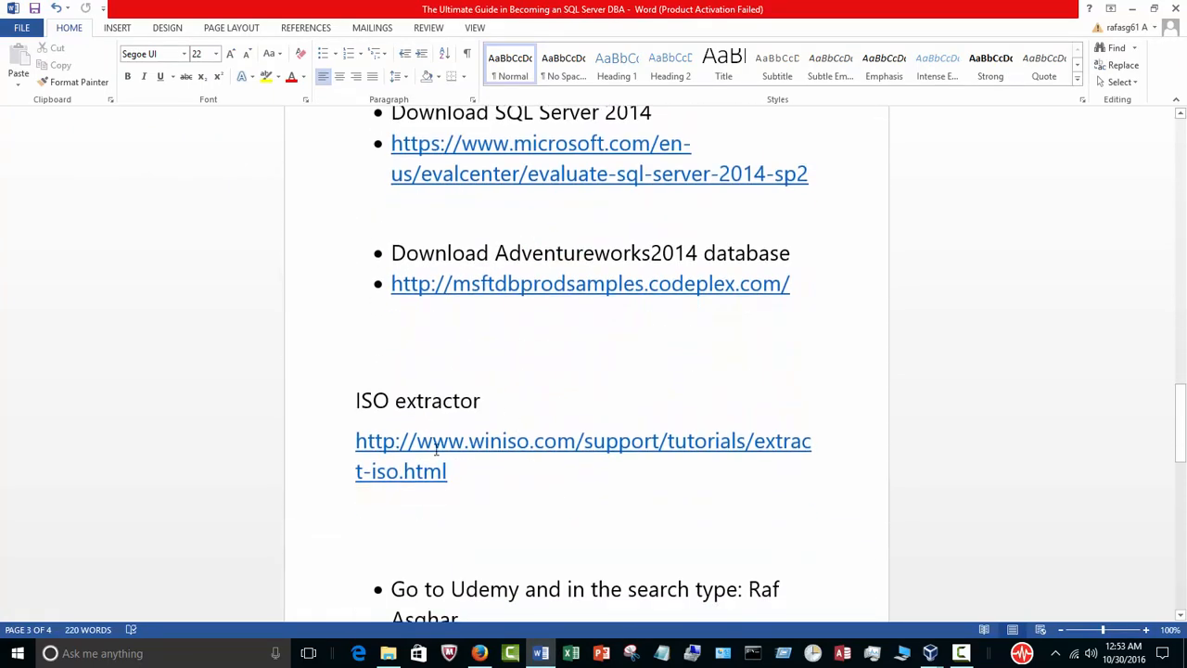
left_click_drag(453, 473, 360, 430)
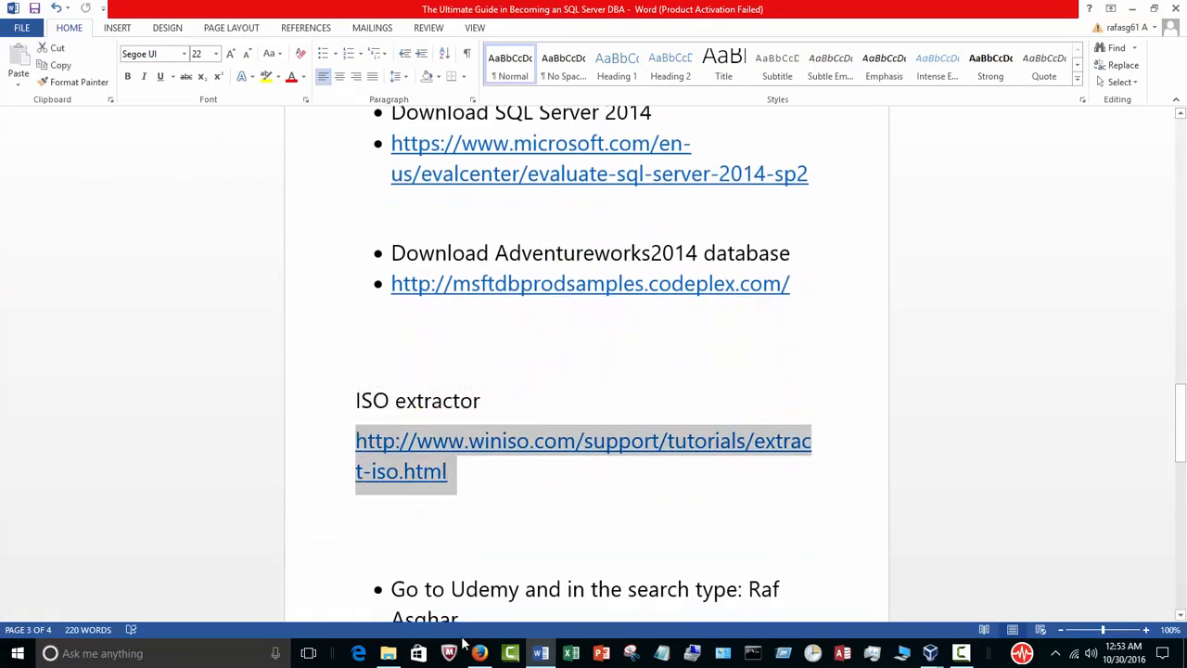
Review the WinISO page on extracting an ISO image in Firefox, and minimize the open windows to show the desktop.
left_click(478, 656)
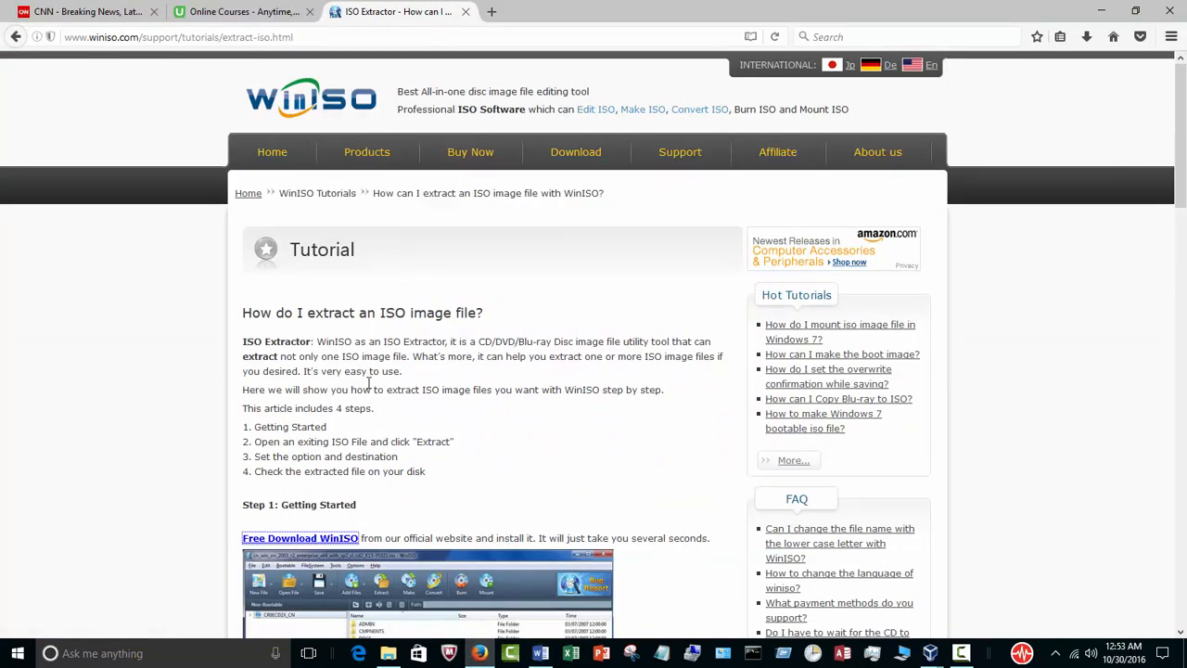
scroll(424, 471, "down", 3)
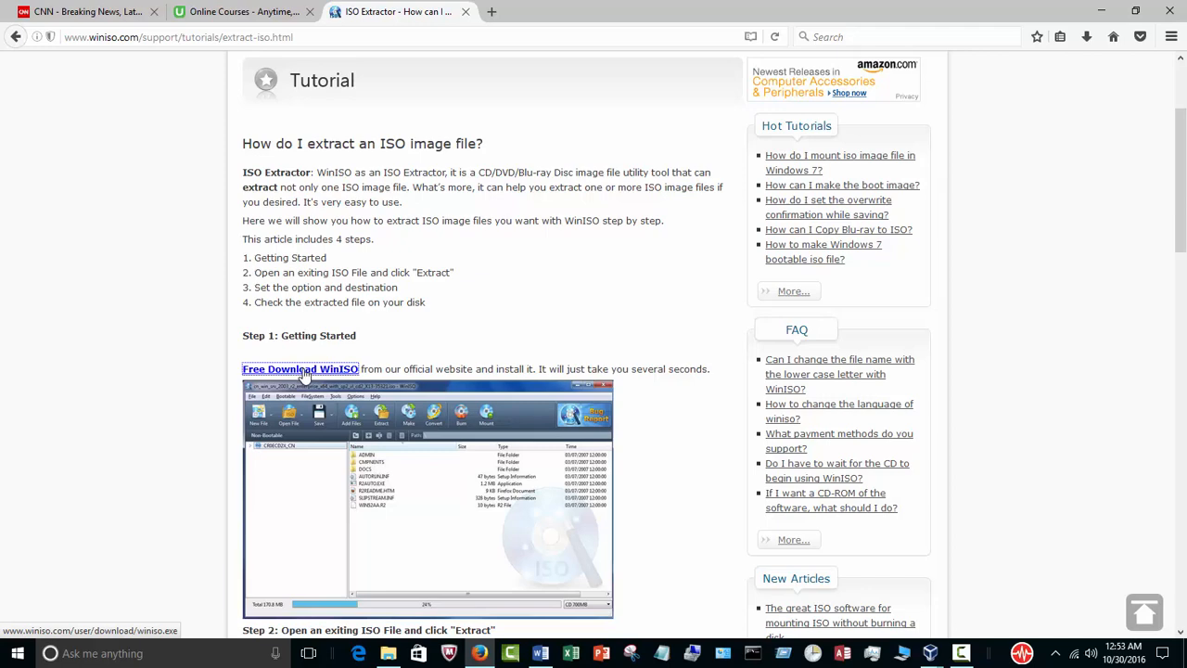
left_click(1095, 13)
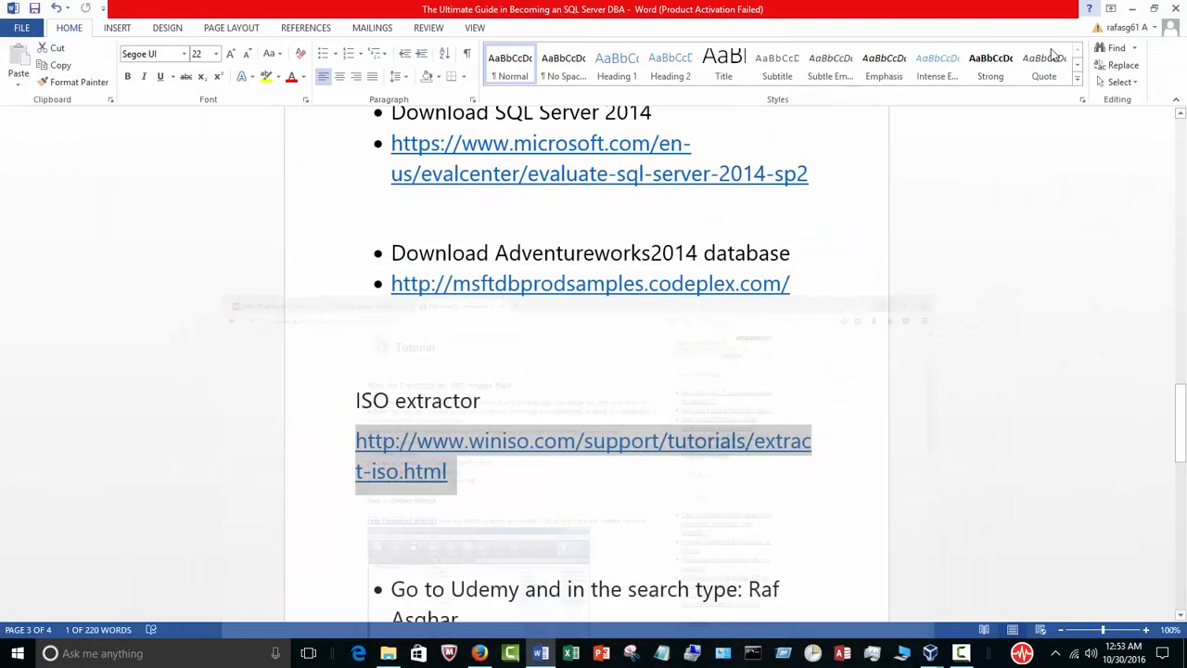
left_click(1134, 10)
left_click(1090, 21)
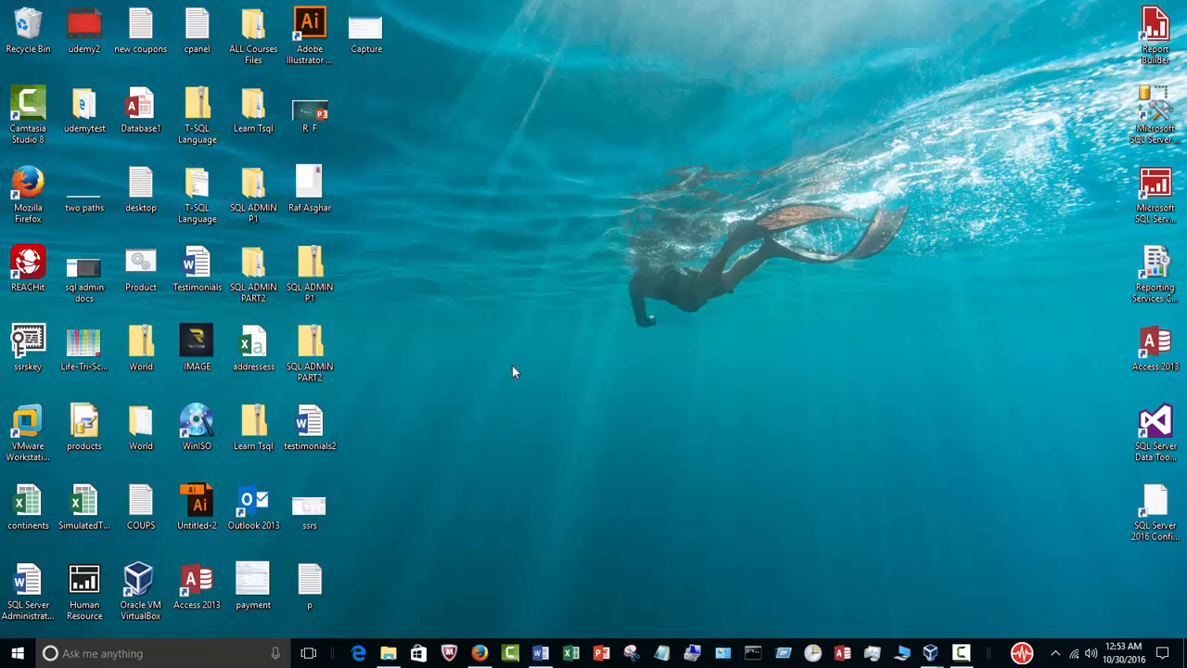
Launch WinISO from the installed programs and postpone its registration.
key("super")
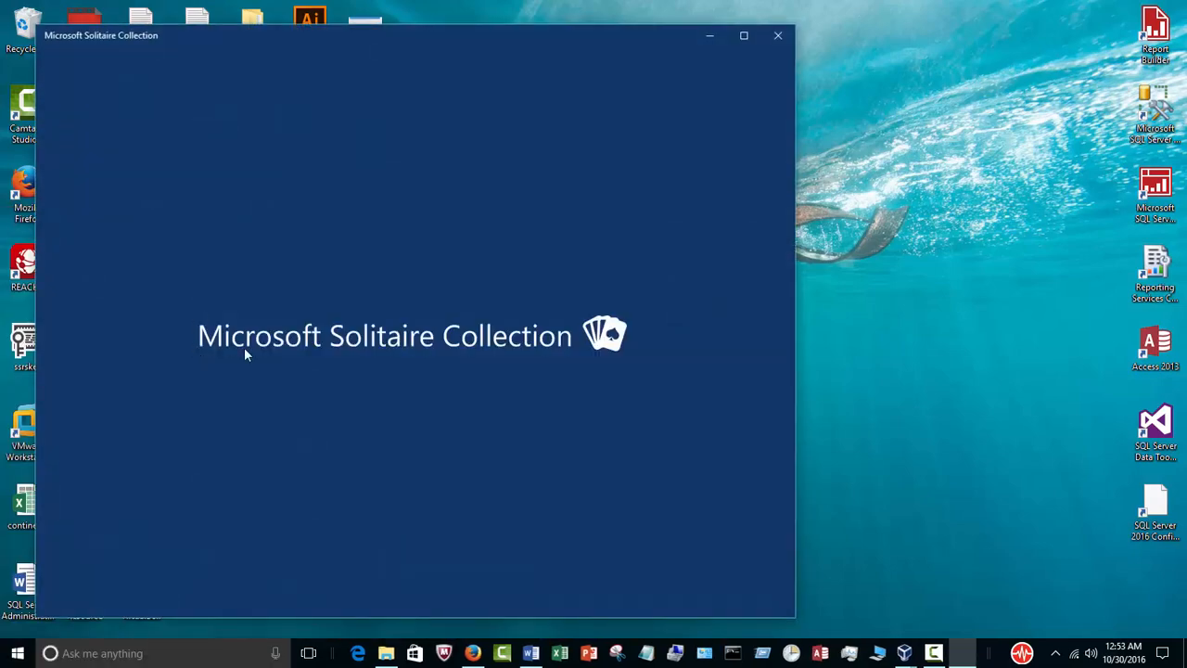
left_click(778, 35)
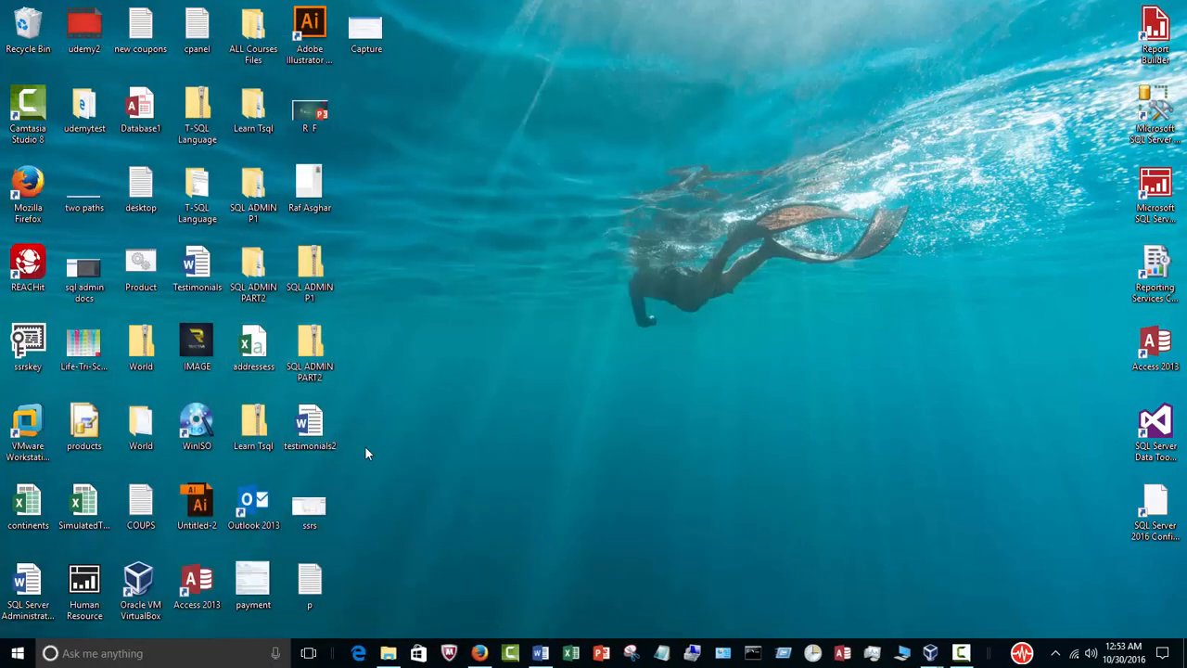
key("super")
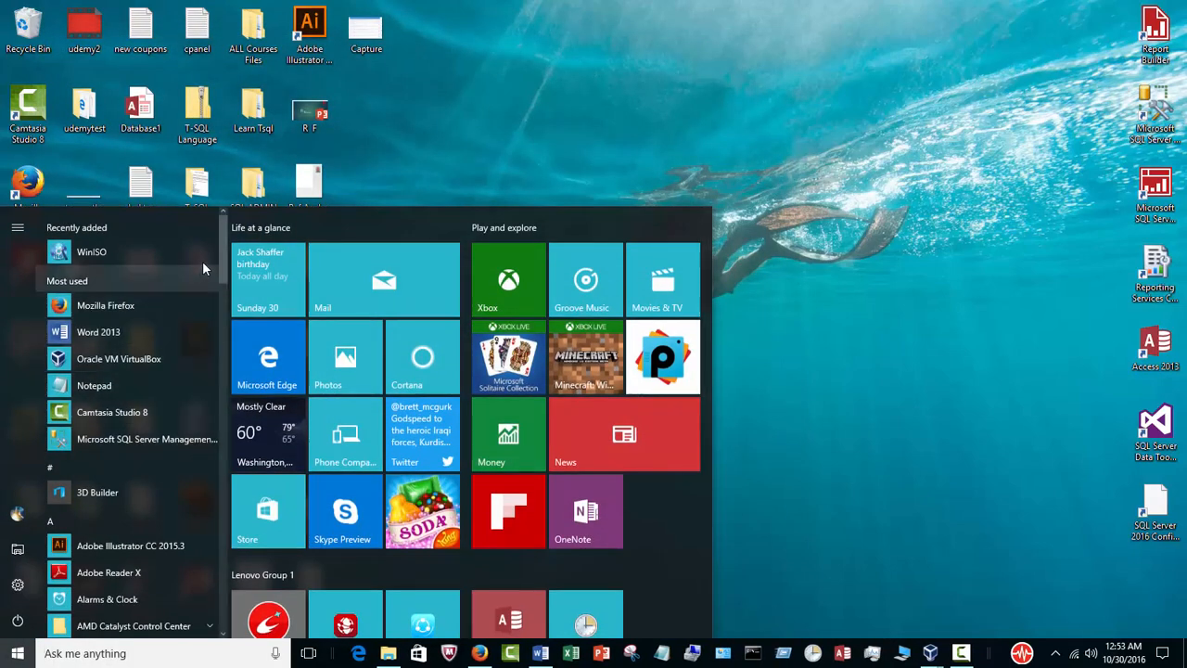
scroll(227, 292, "down", 3)
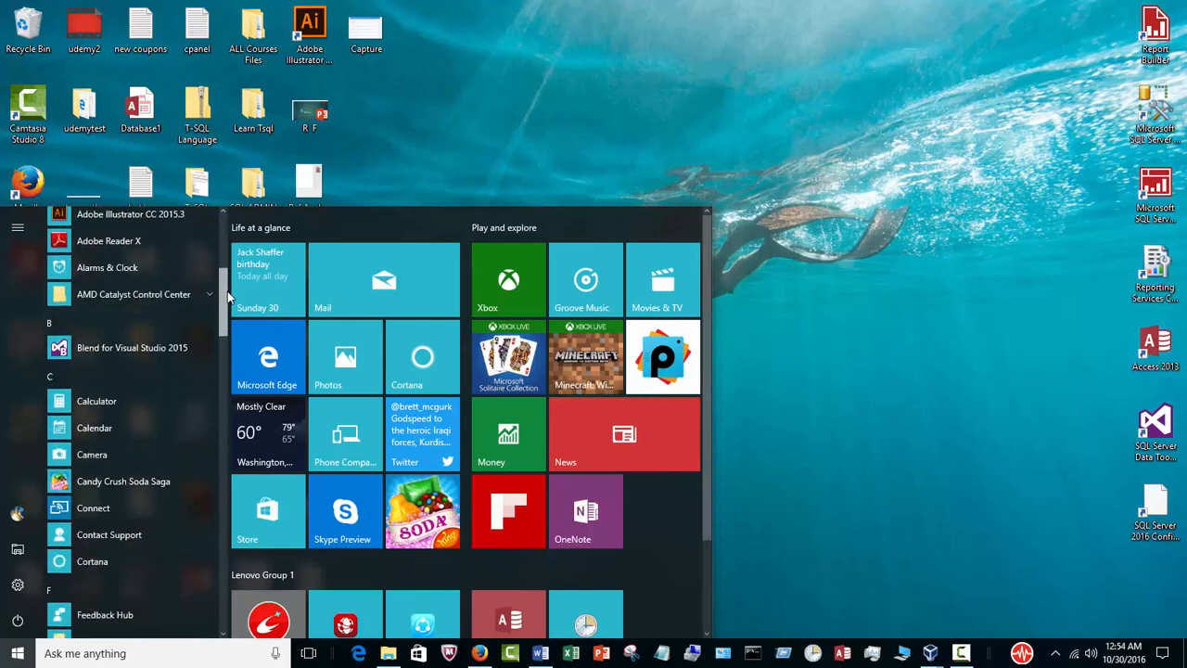
left_click_drag(227, 294, 259, 577)
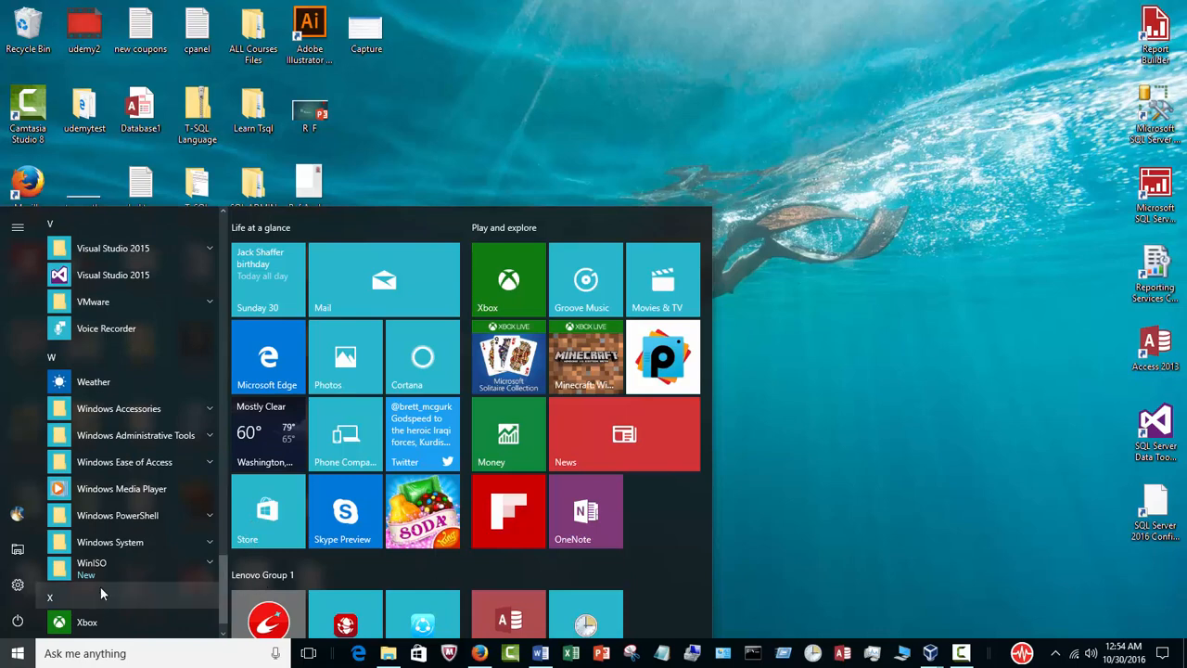
left_click(149, 573)
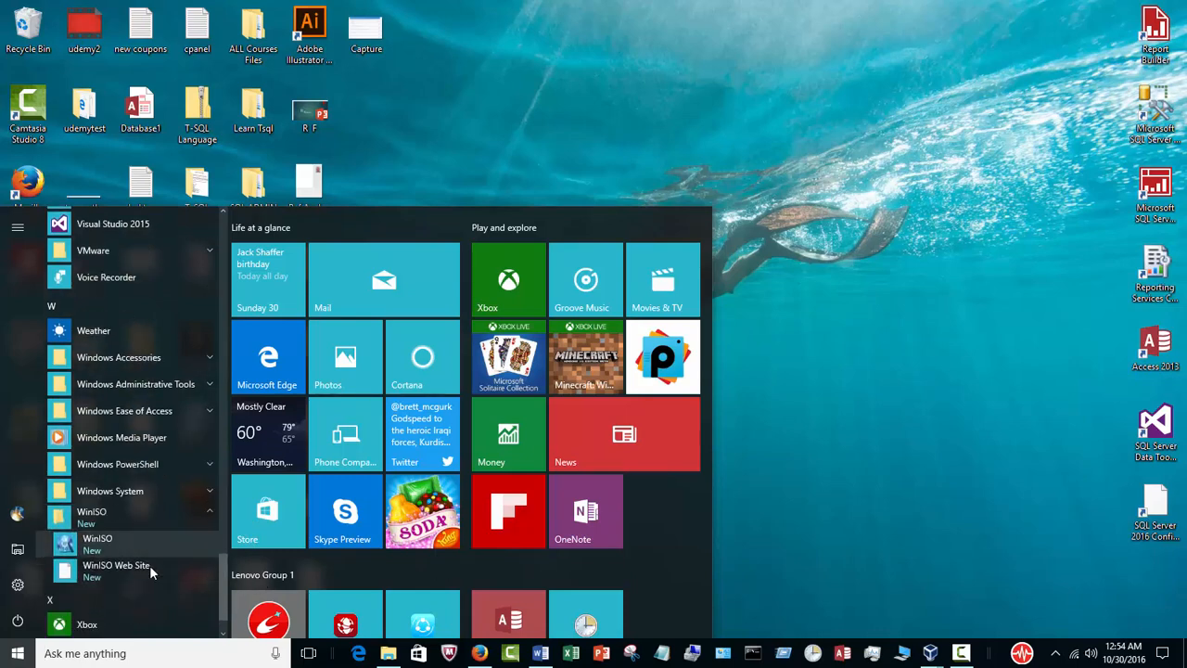
left_click(89, 506)
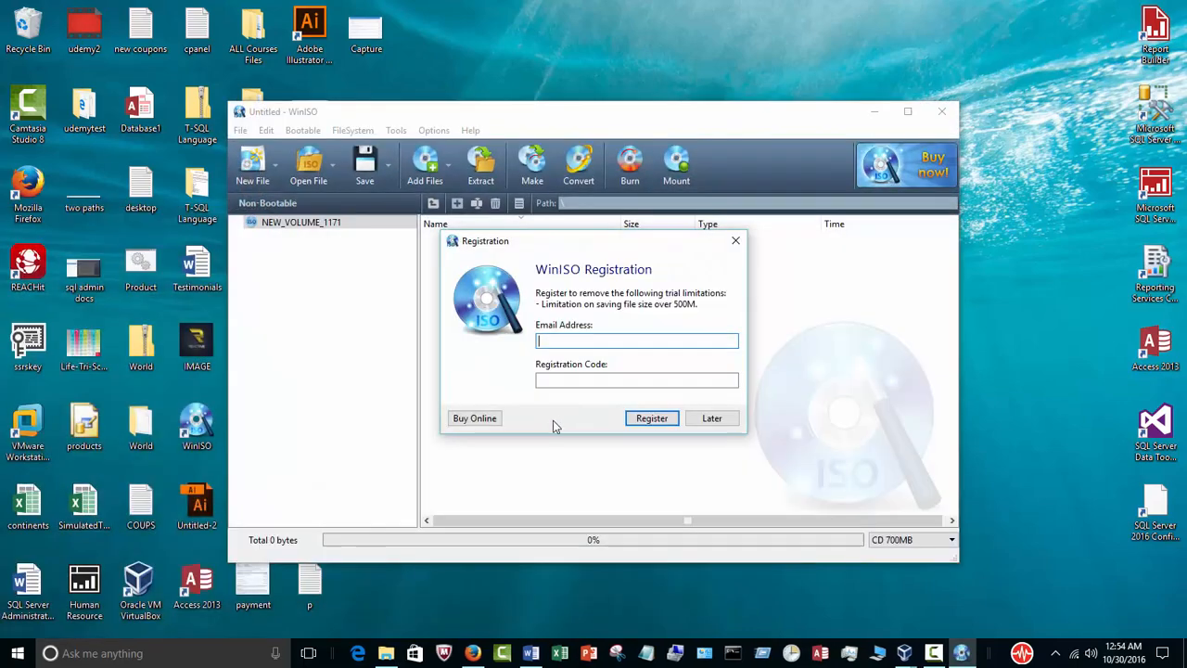
left_click(720, 419)
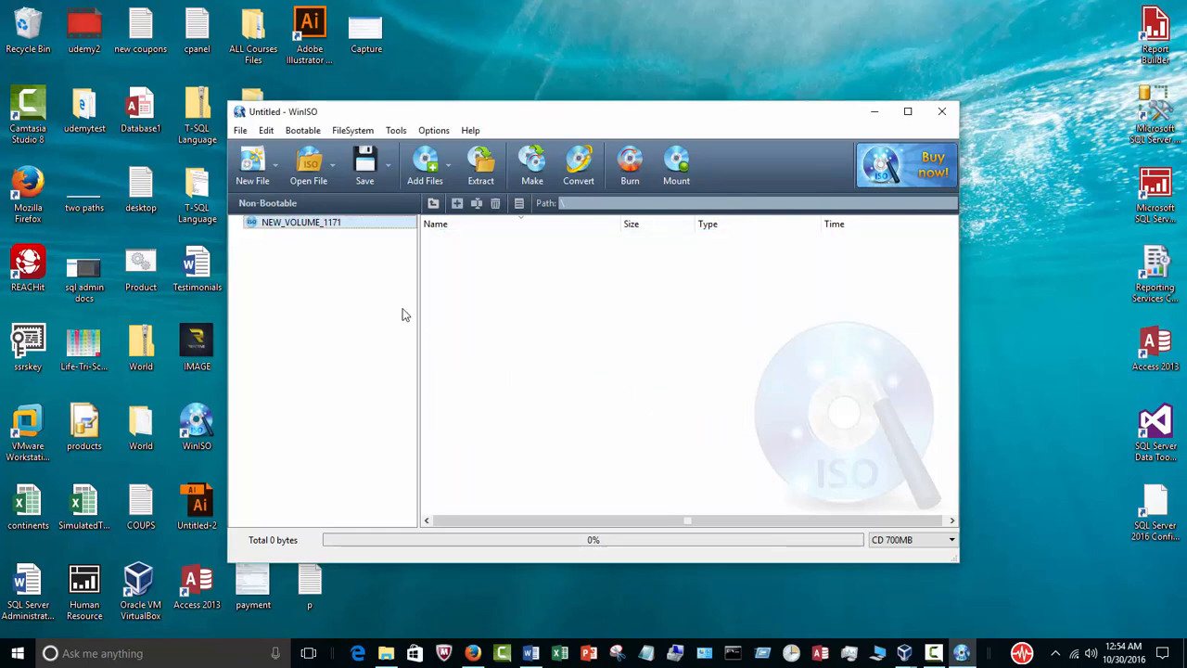
Open the image file SQLServer2014SP2-FullSlipstream-x64-ENU from the Downloads folder in WinISO.
left_click(311, 174)
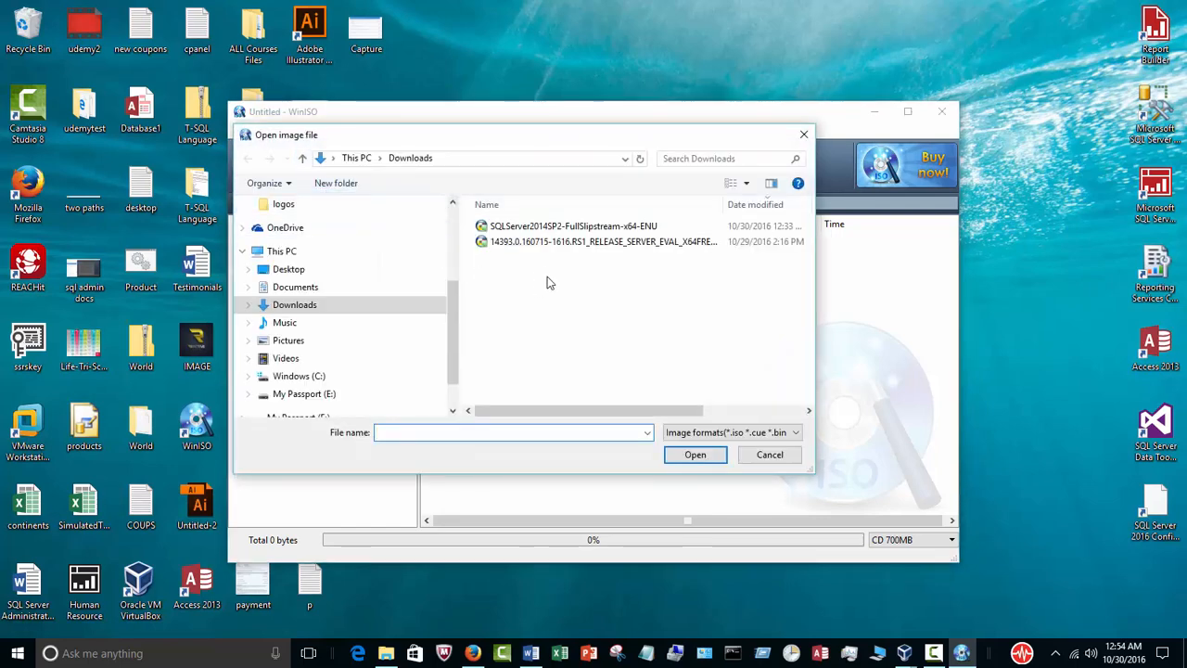
left_click(576, 229)
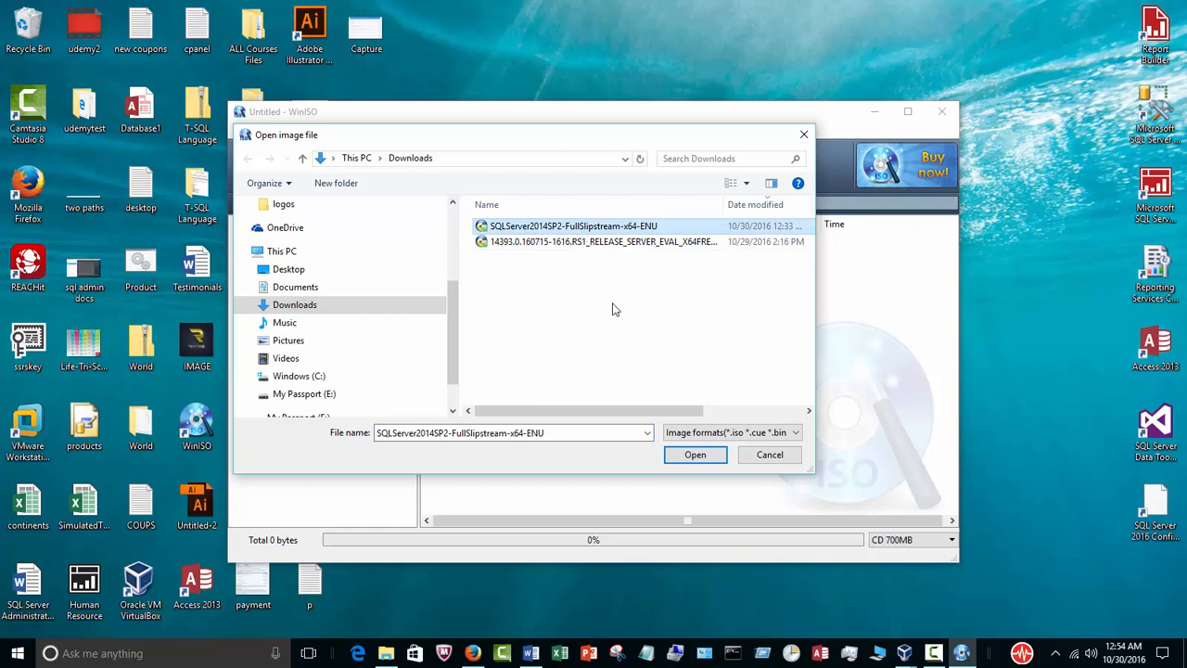
left_click(677, 455)
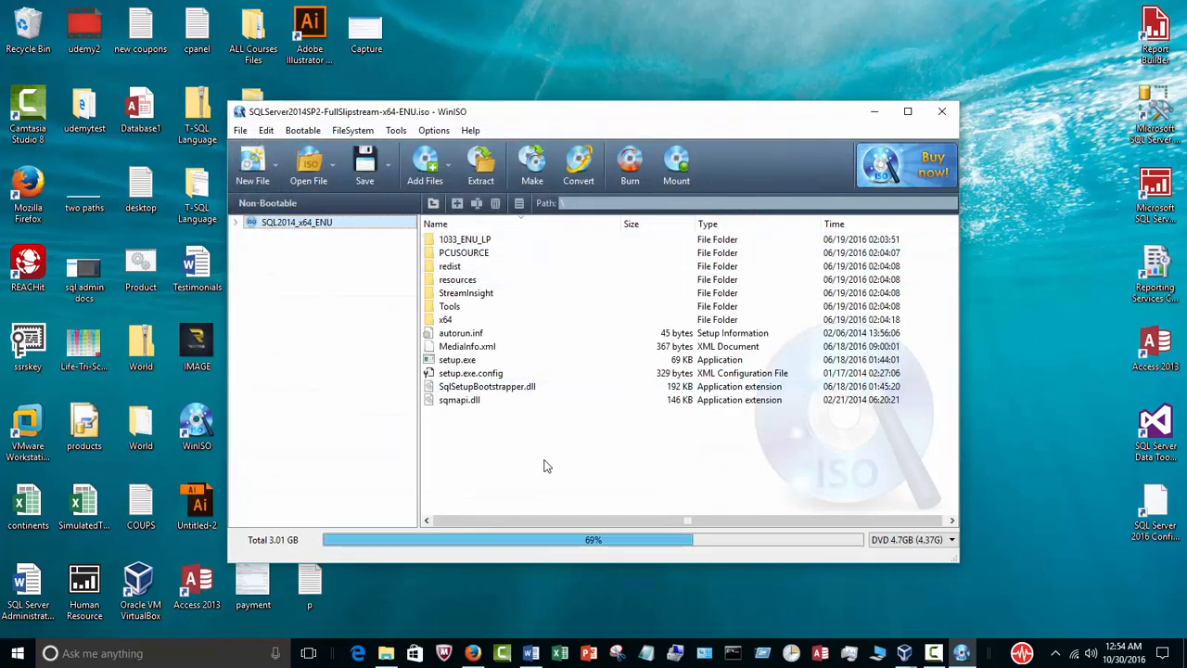
Set up extracting all files of the image to C:\sql 2014, cancel the extraction and close WinISO.
left_click_drag(549, 452, 412, 137)
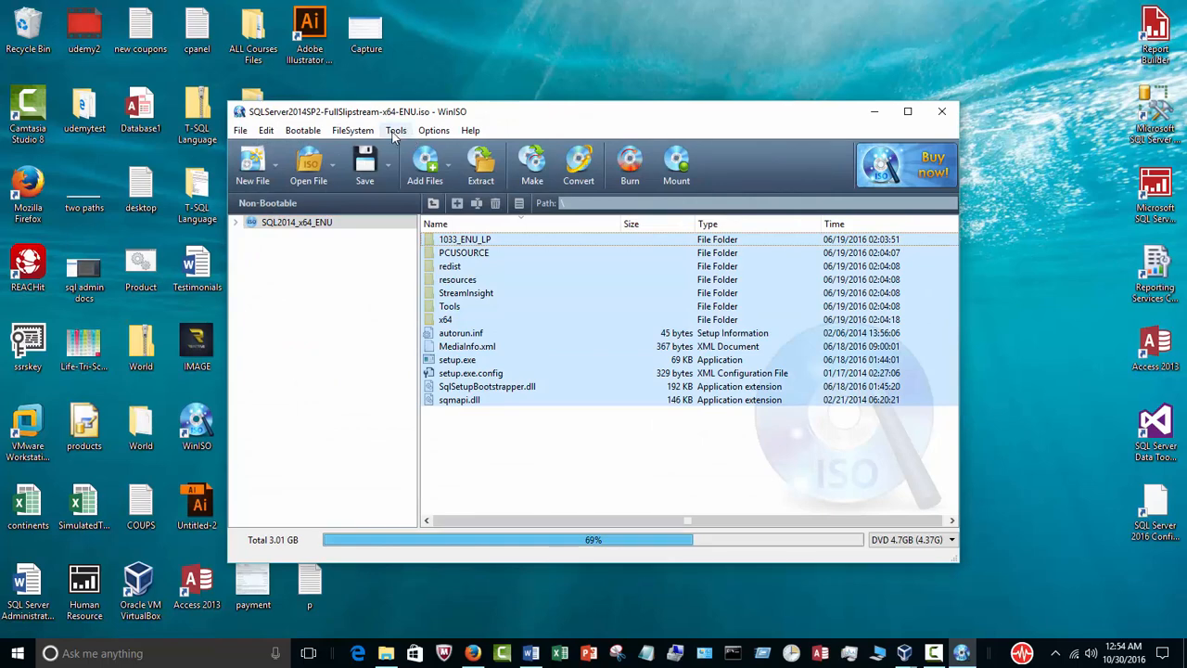
left_click(481, 165)
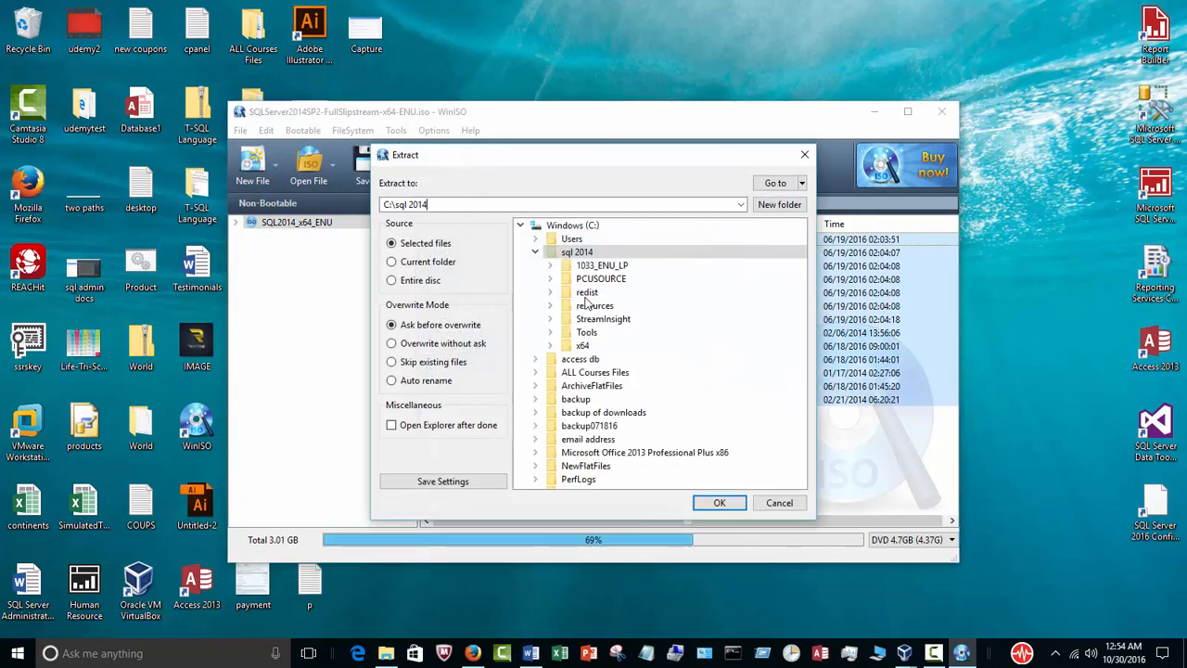
left_click(535, 251)
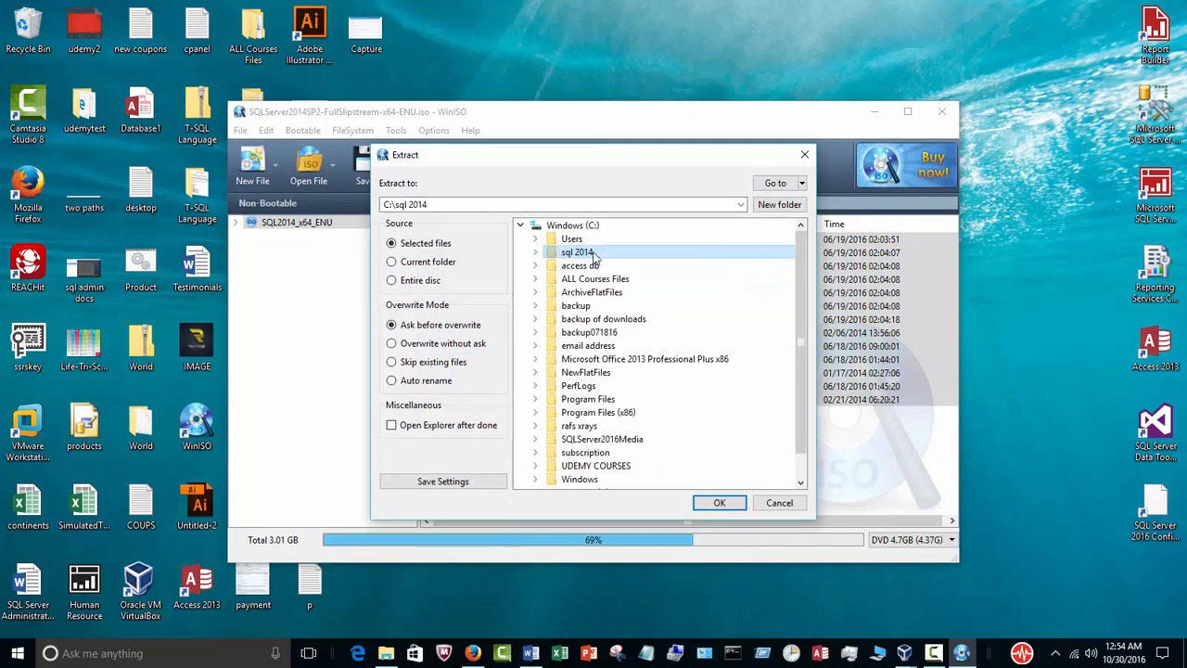
left_click(386, 653)
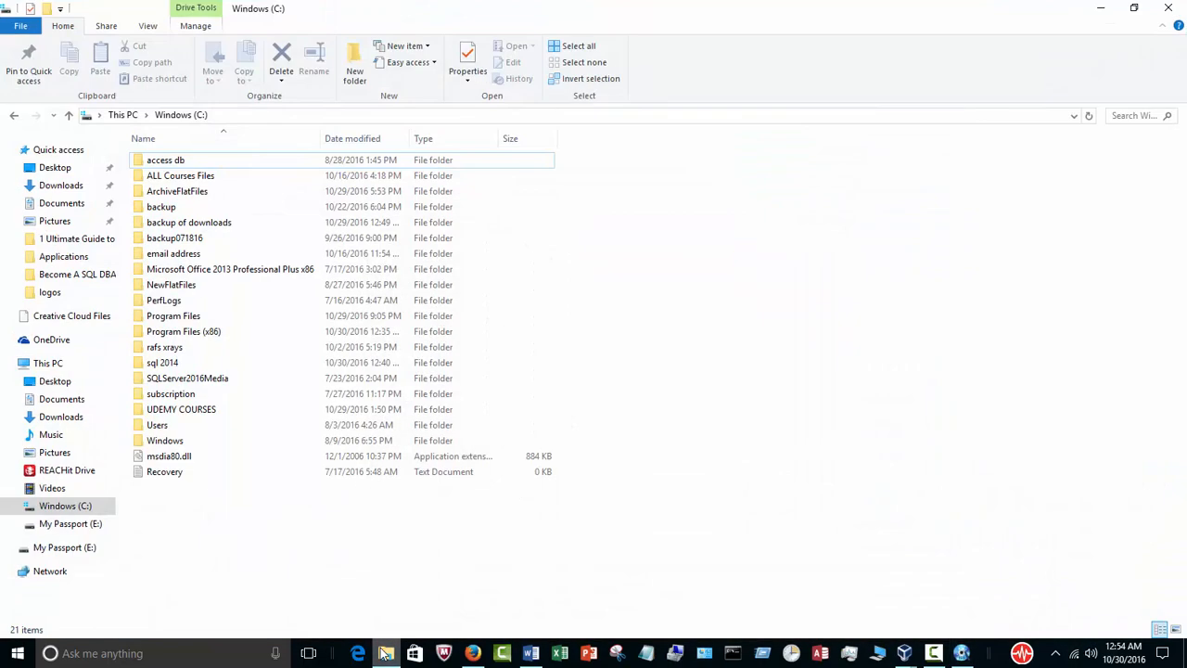
left_click(386, 653)
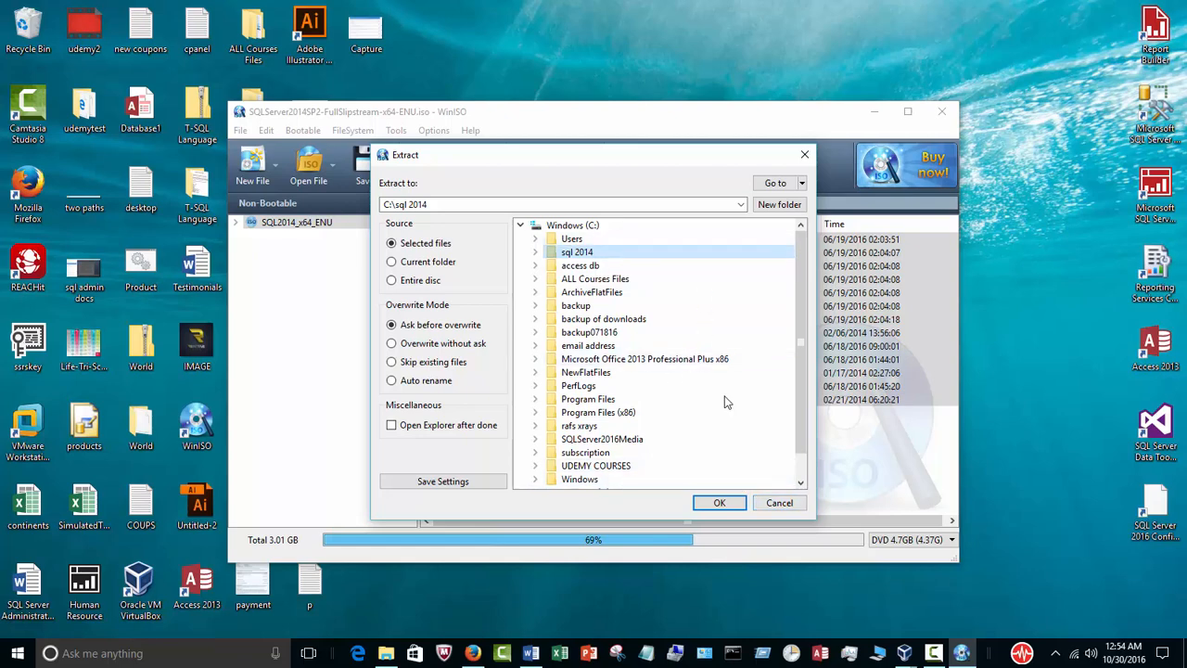
left_click(786, 503)
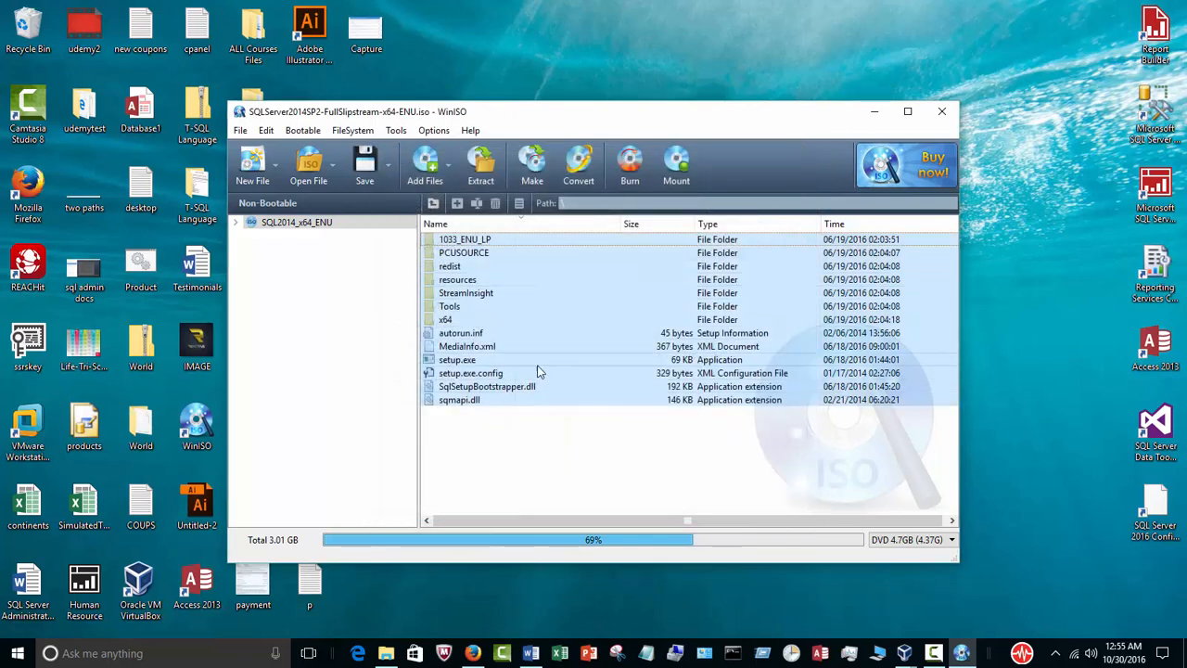
left_click(942, 113)
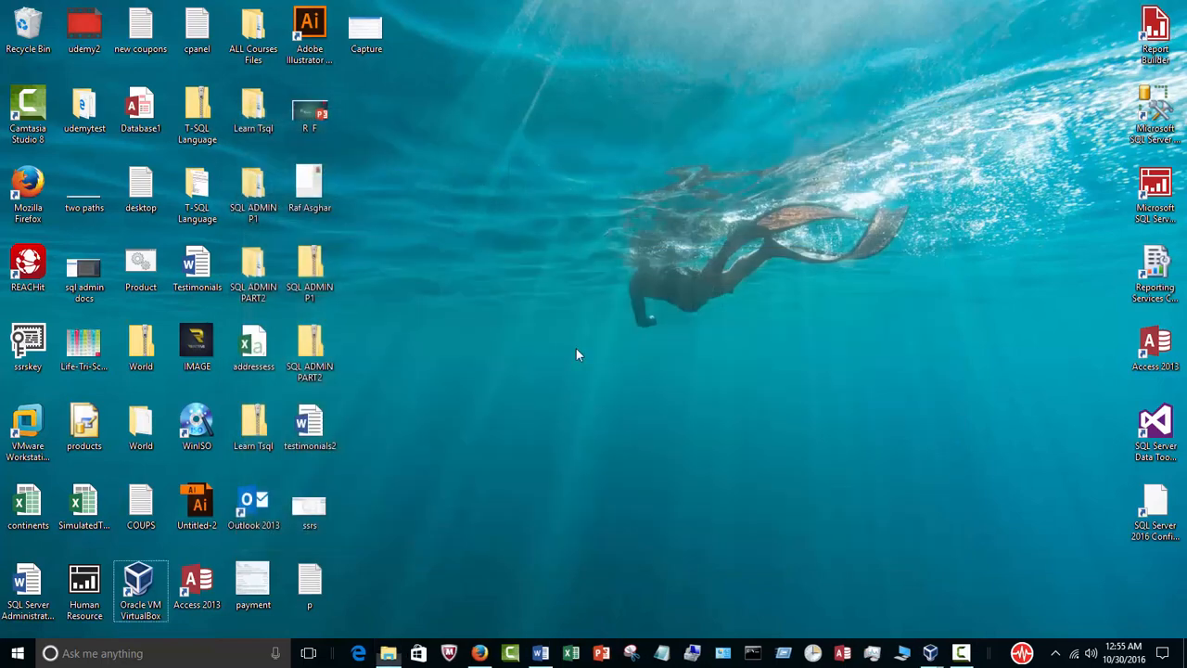
Open the sql 2014 folder on the C: drive in File Explorer, restore down its window and move it clear of the desktop icons.
left_click(388, 653)
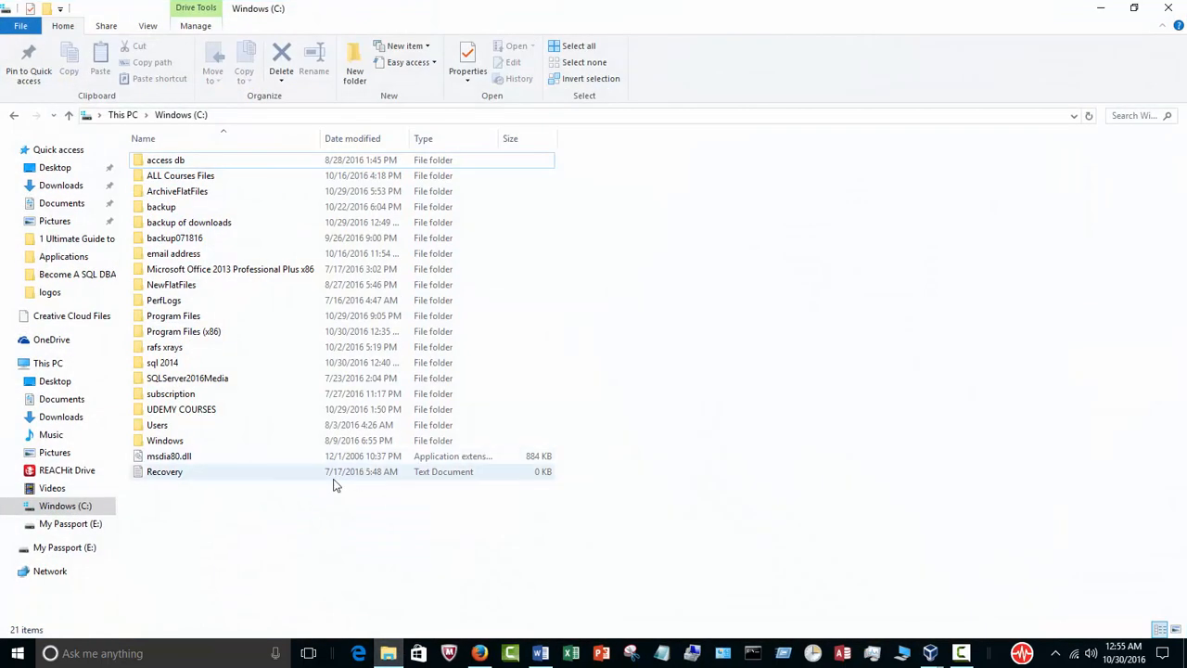
double_click(212, 366)
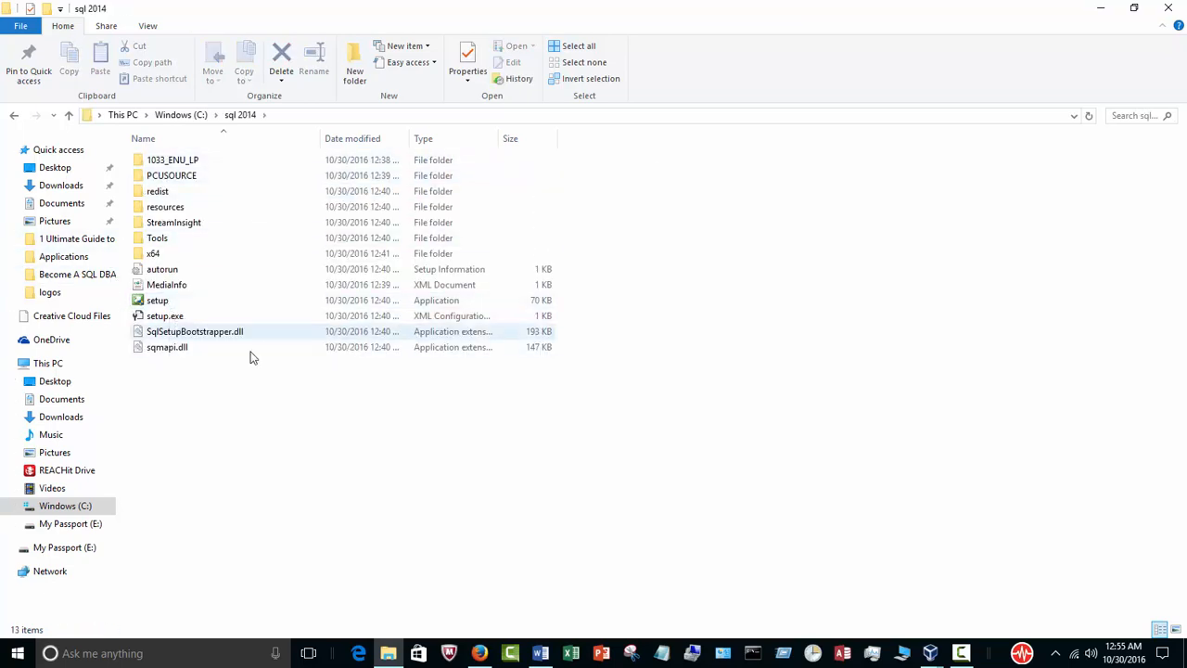
left_click(1133, 8)
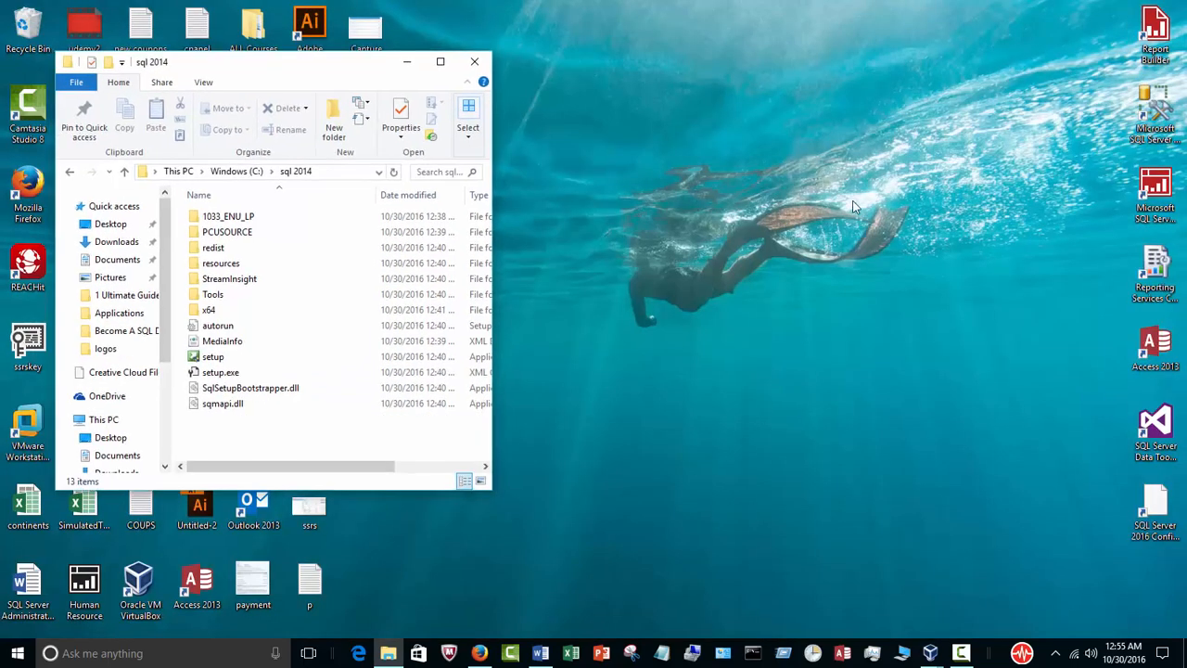
left_click_drag(309, 74, 804, 44)
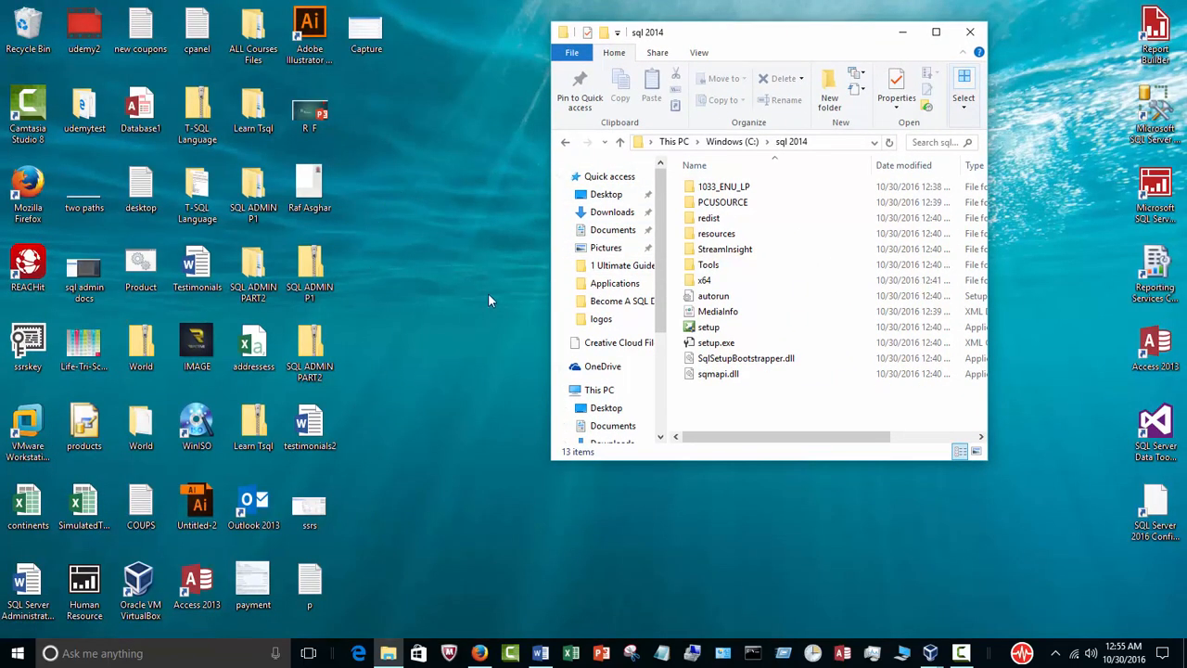
Switch to the Server1 virtual machine in VirtualBox and open File Explorer there to show its drives.
left_click(931, 652)
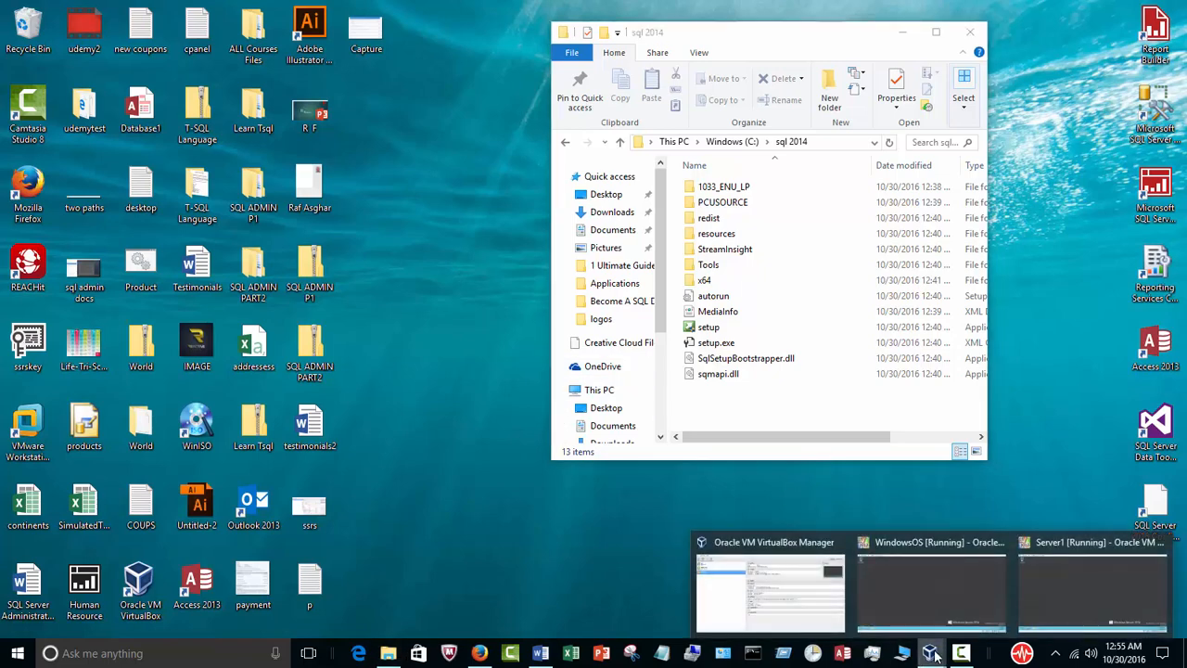
left_click(1062, 585)
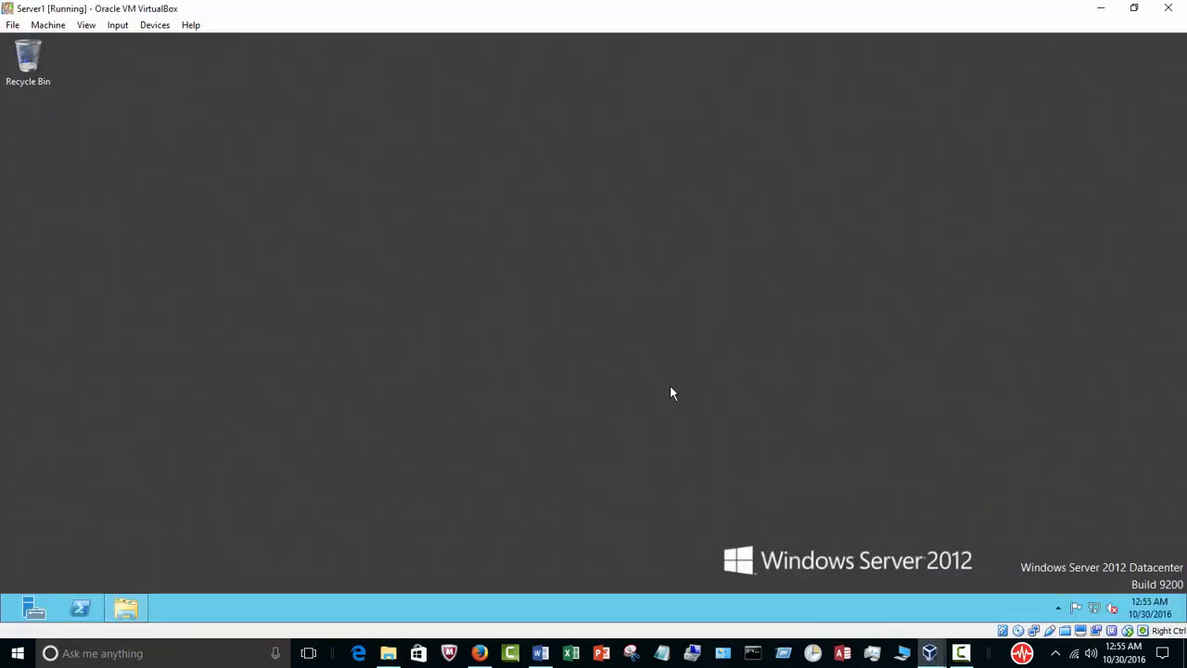
left_click(130, 607)
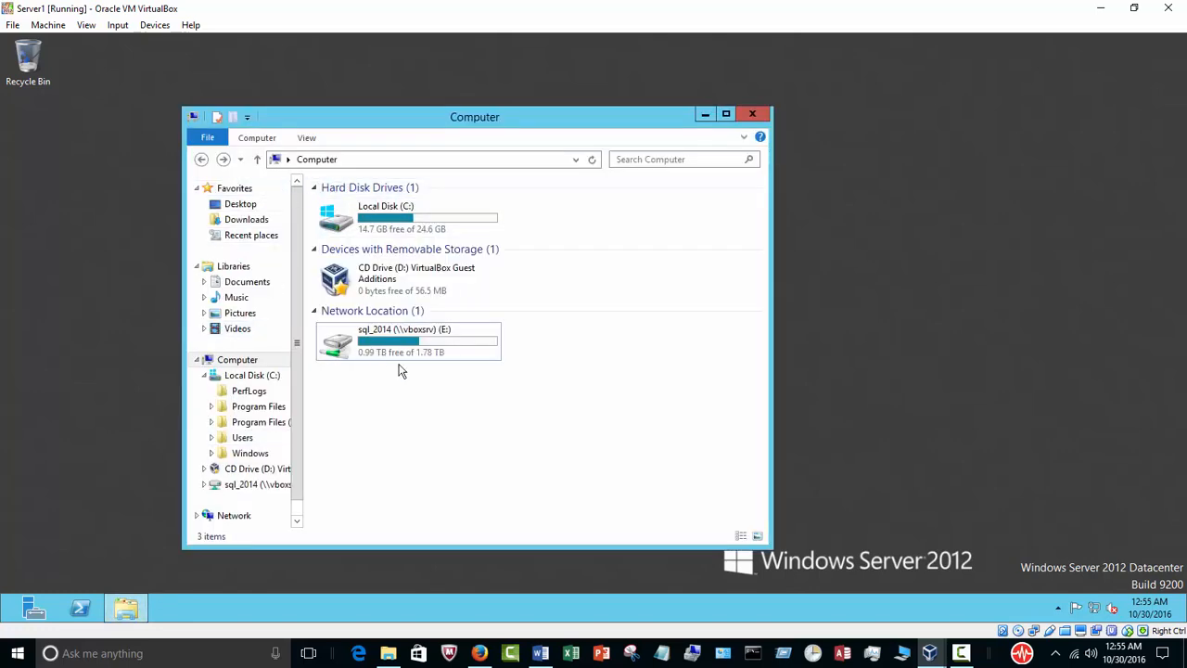
Restore down the Server1 virtual machine window and arrange it beside the sql 2014 folder window to compare the folder with the shared drive.
left_click_drag(482, 127, 659, 121)
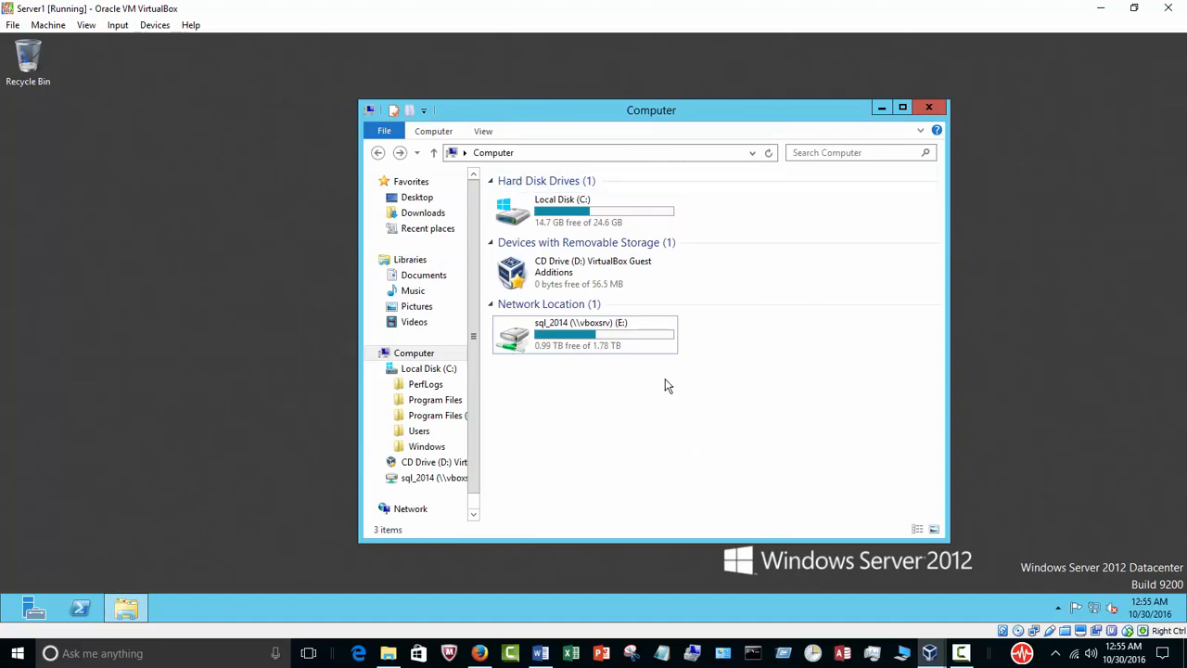
left_click(1133, 8)
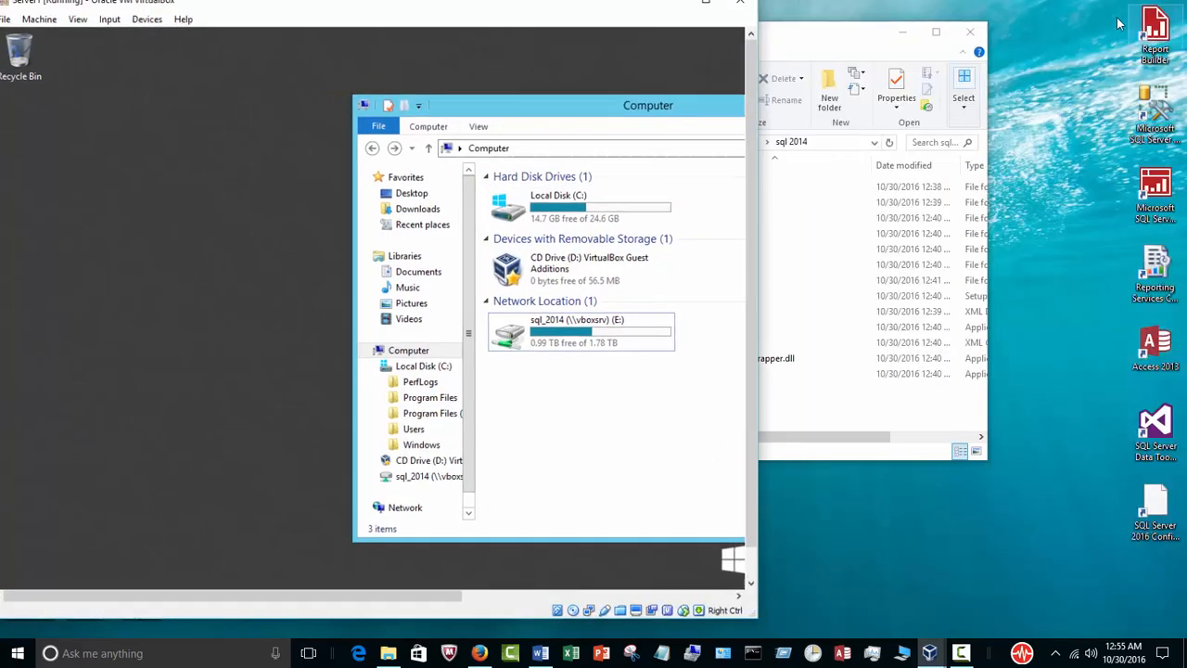
left_click_drag(496, 17, 823, 157)
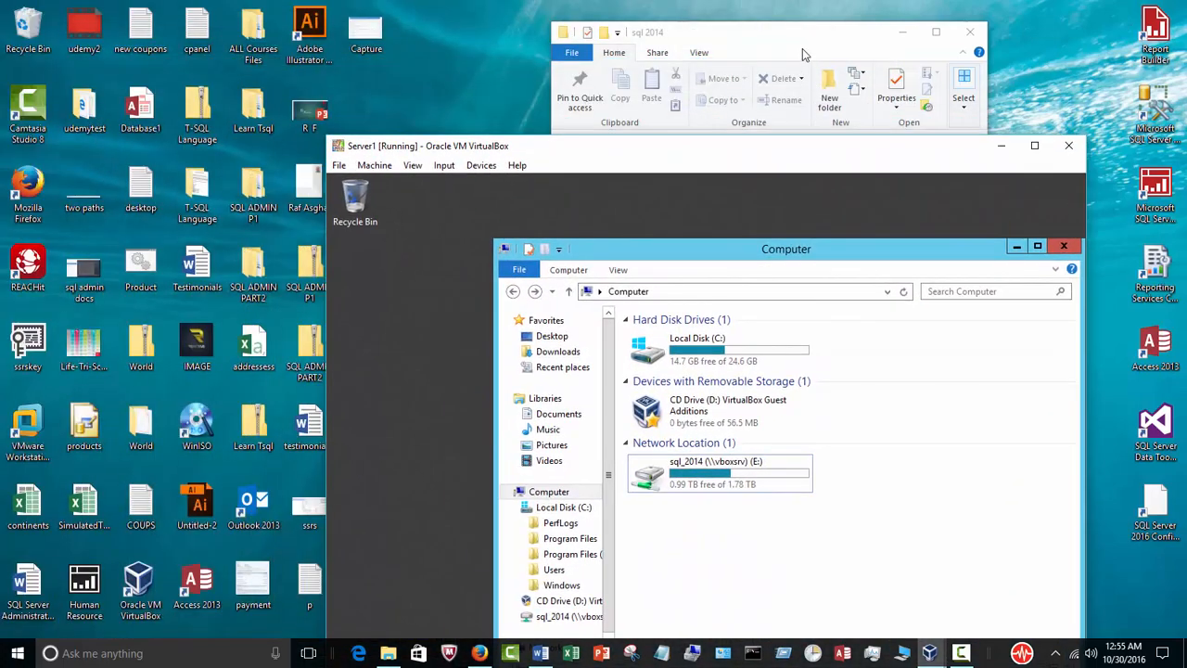
left_click_drag(788, 42, 228, 31)
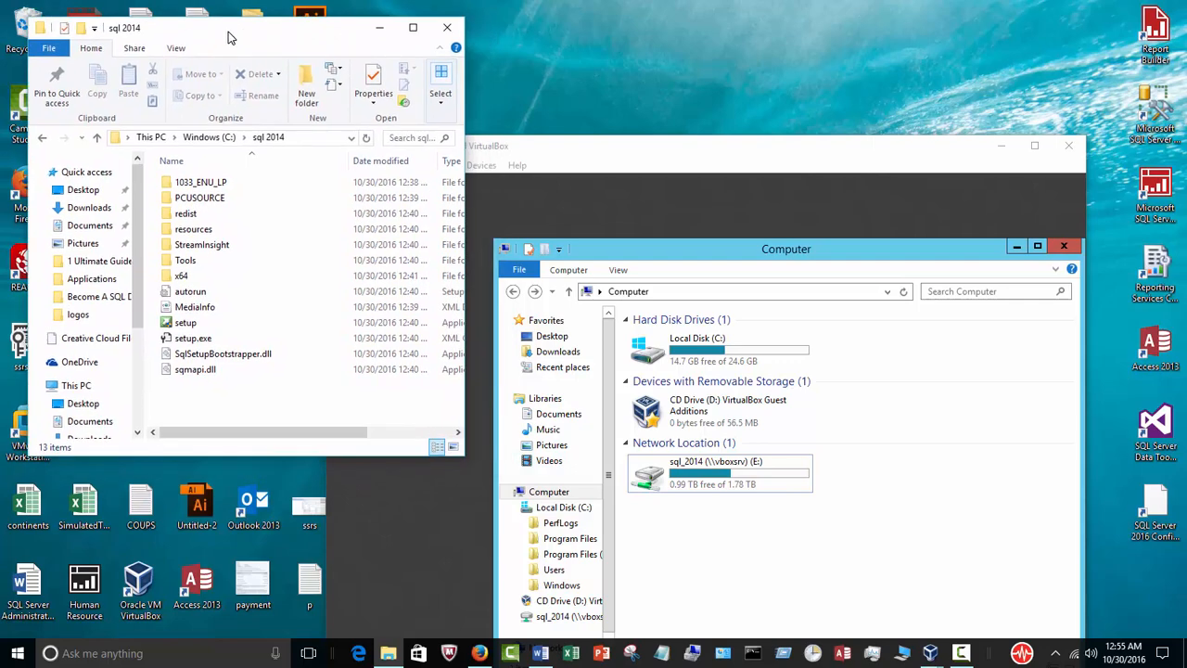
left_click_drag(545, 141, 586, 60)
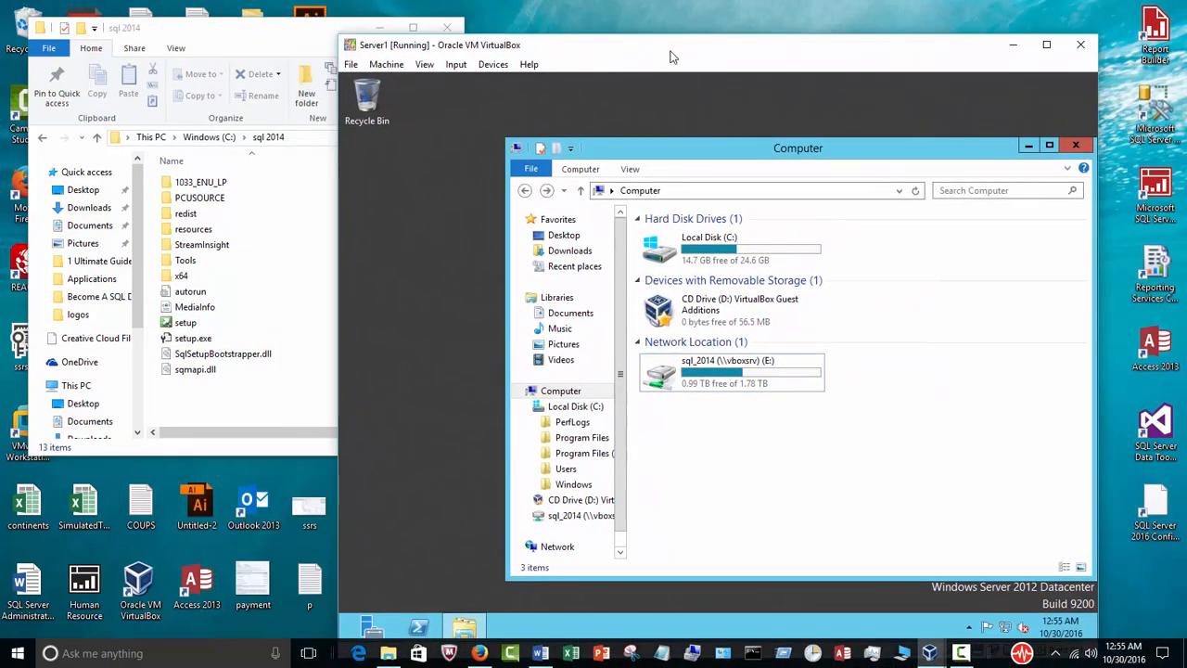
left_click_drag(672, 58, 807, 58)
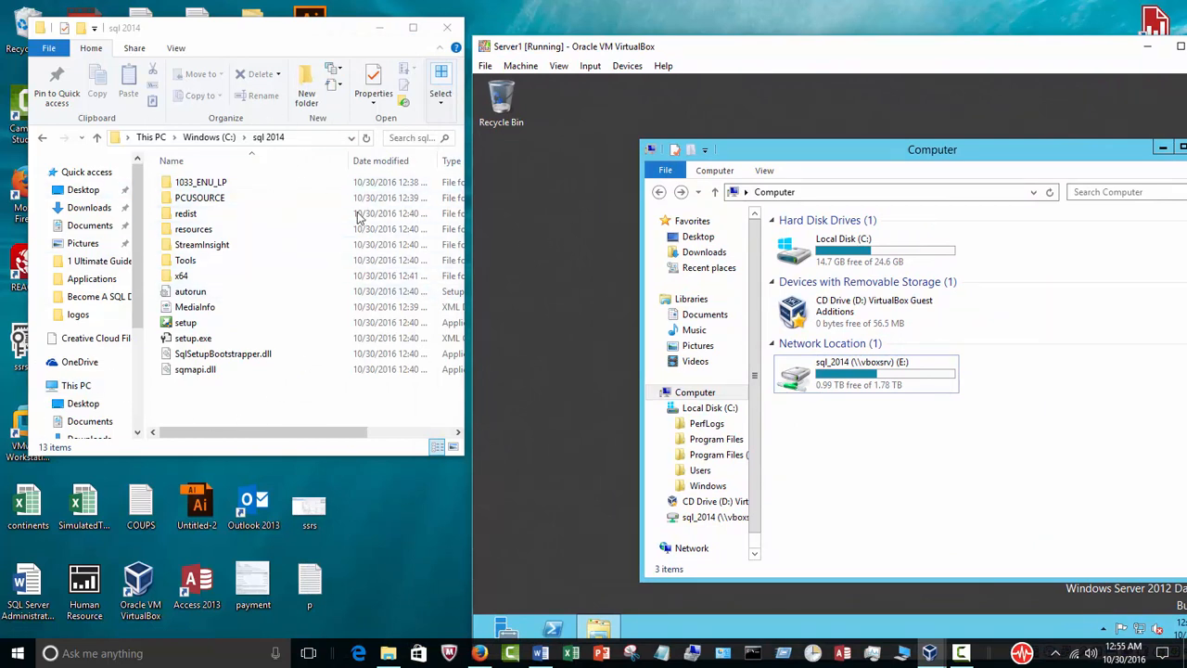
left_click(663, 66)
left_click(820, 67)
left_click_drag(886, 51, 717, 56)
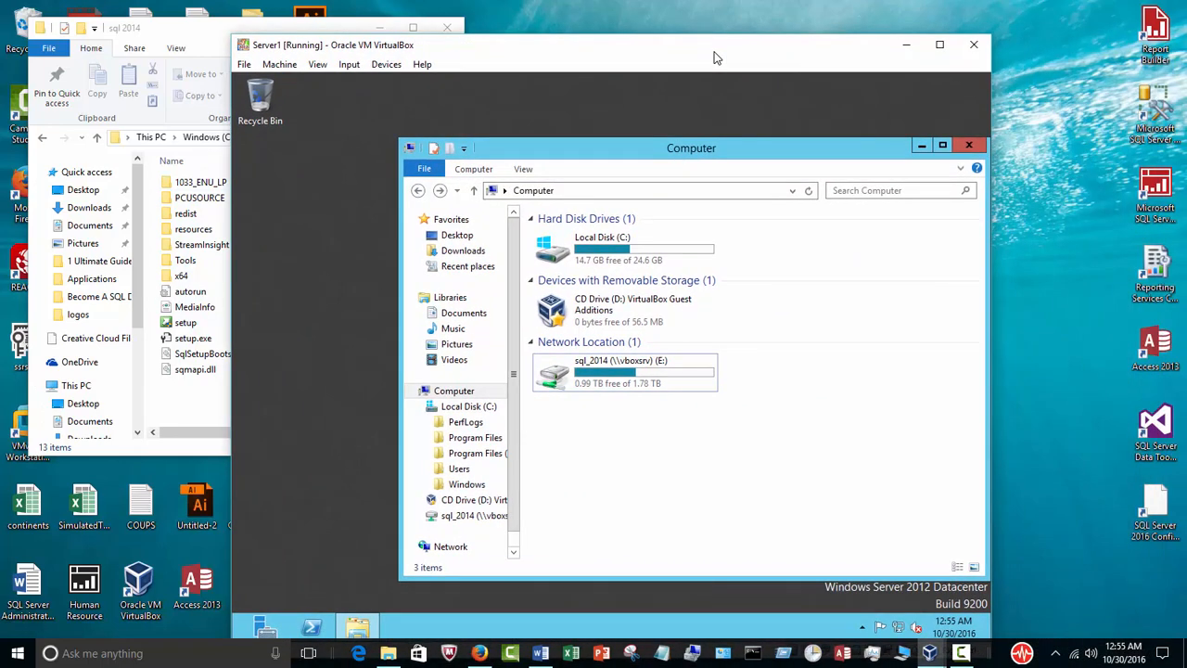
Switch to VirtualBox Manager and open the Shared Folders settings of Server1.
mouse_move(930, 654)
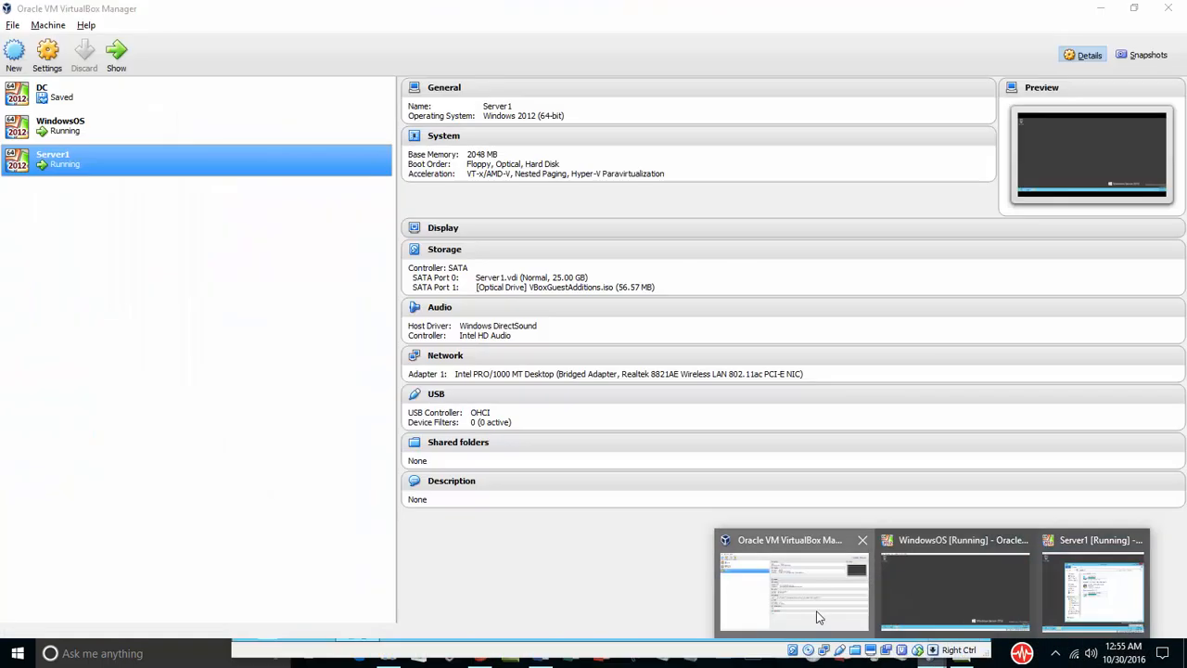
left_click(812, 598)
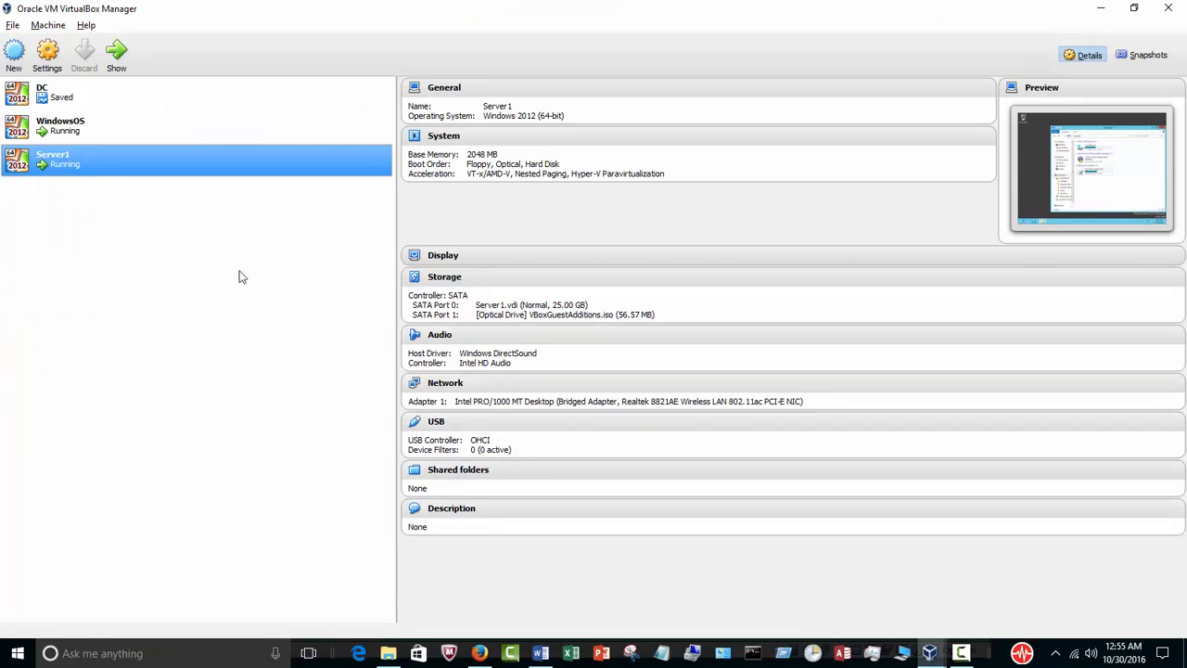
left_click(476, 473)
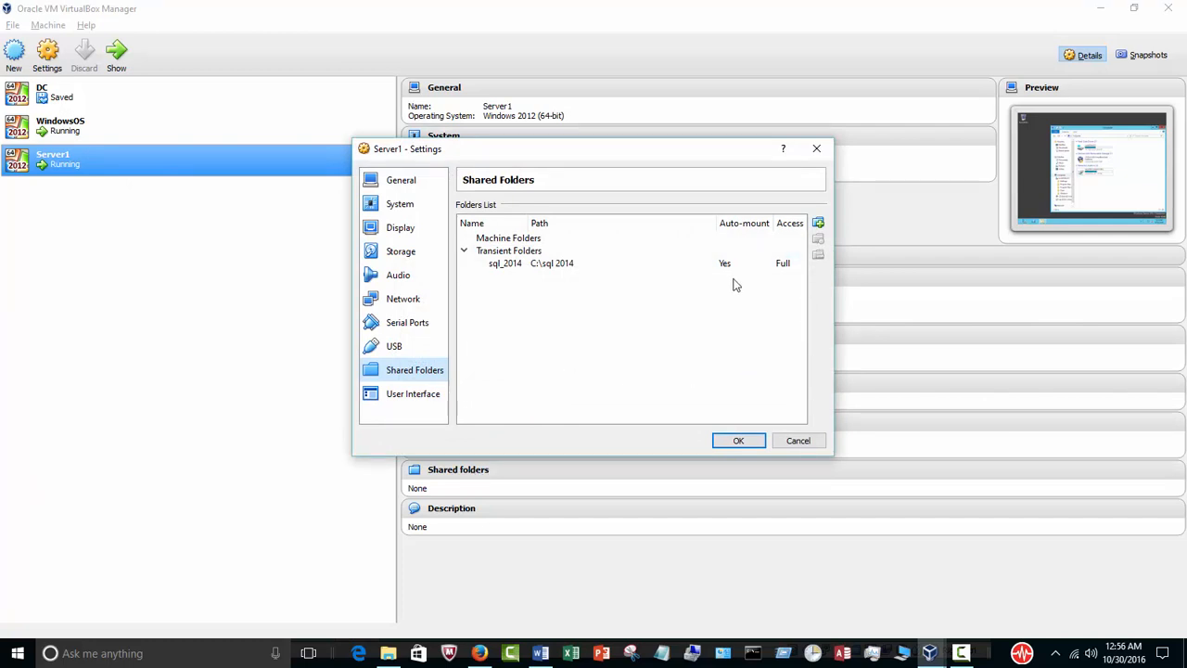
Start adding a share, browse to the sql 2014 folder on the C: drive, cancel the new share and close the Server1 settings.
left_click(818, 223)
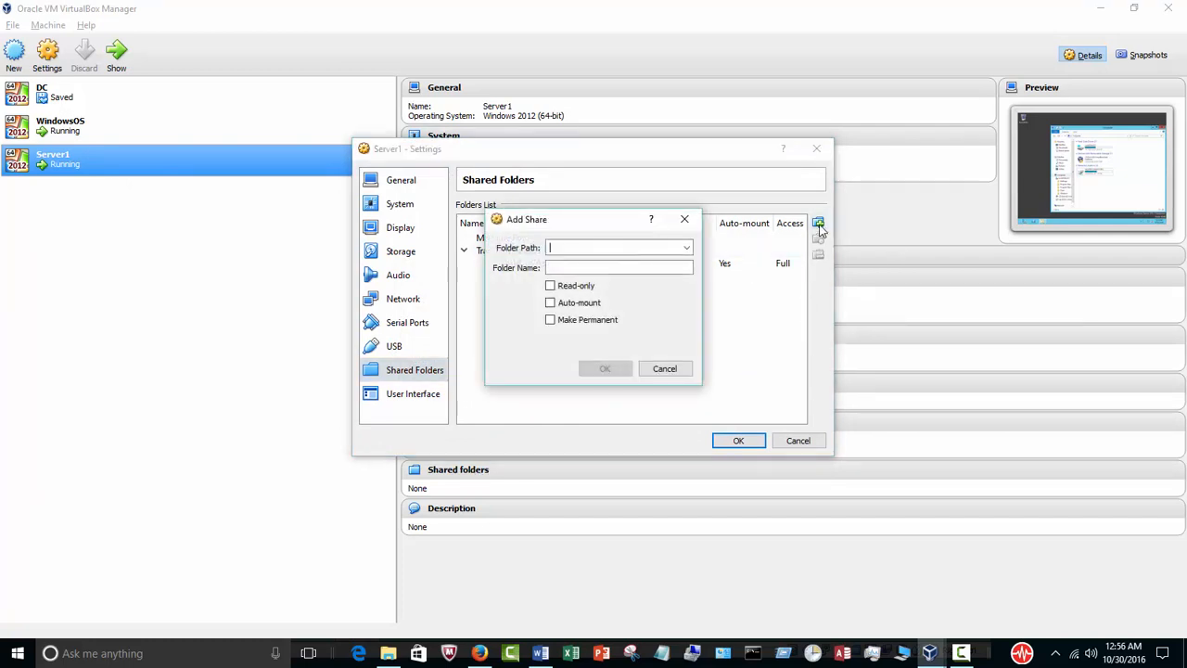
left_click(687, 249)
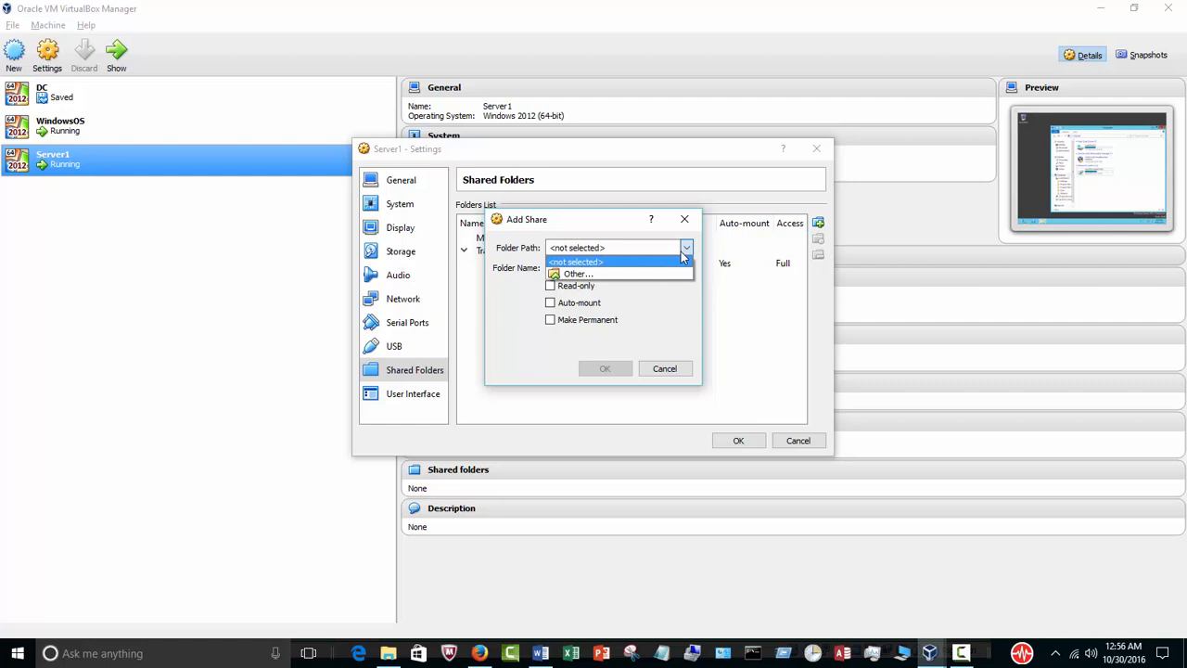
left_click(637, 275)
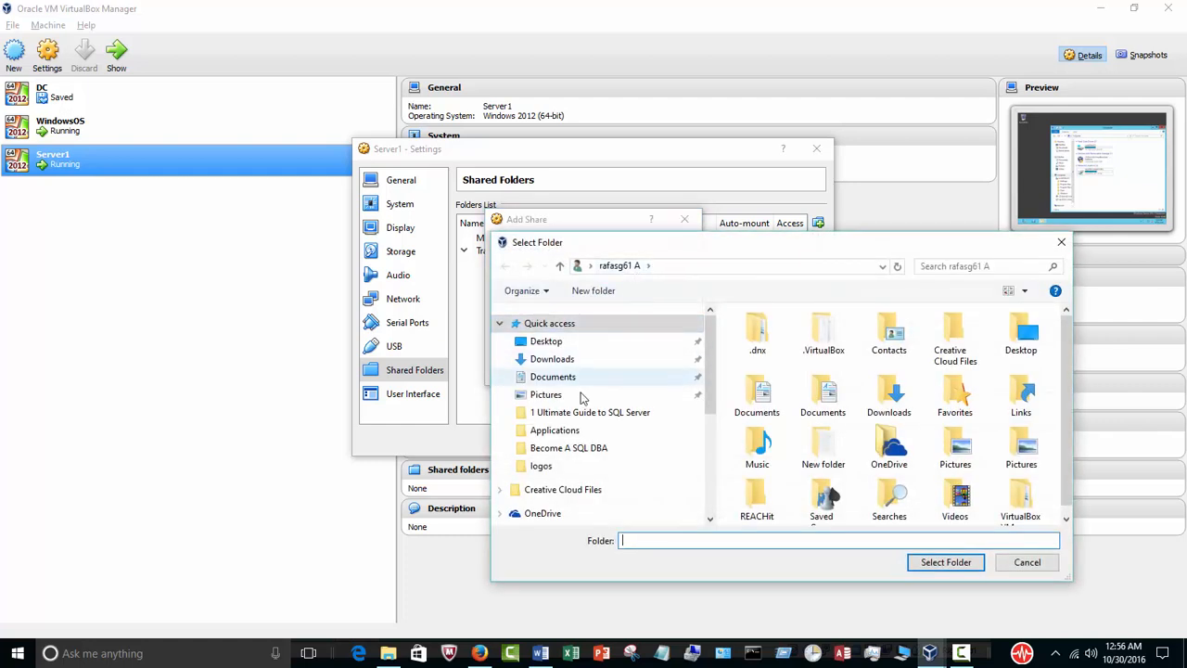
left_click_drag(710, 360, 703, 460)
left_click(581, 449)
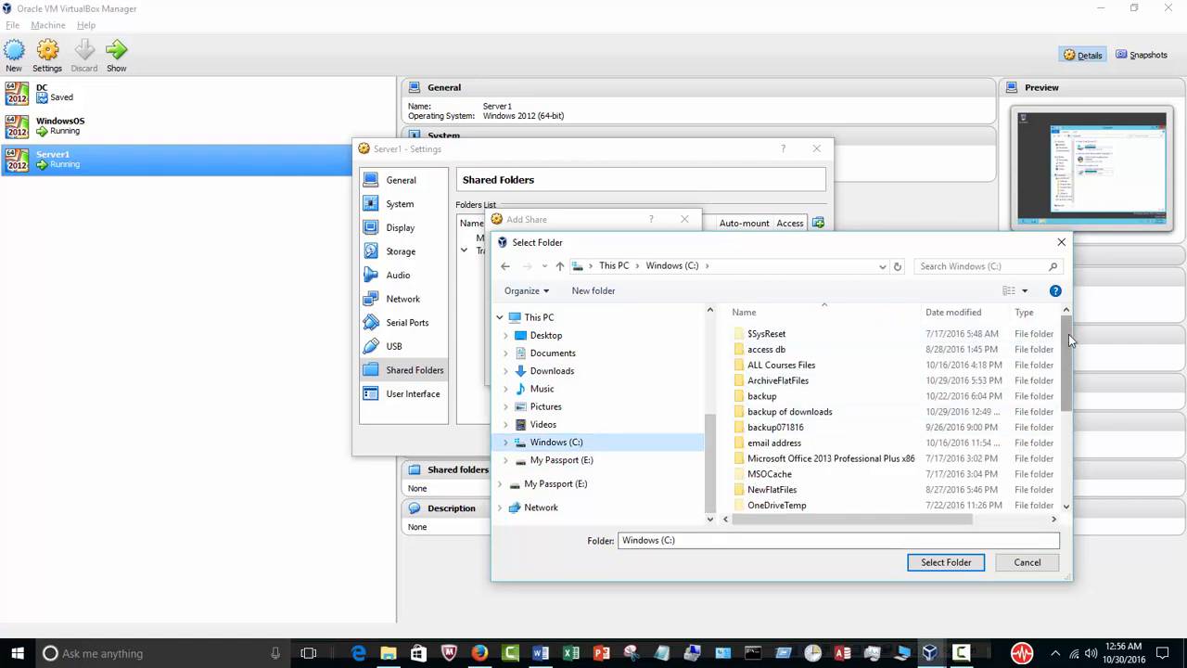
left_click_drag(1068, 334, 1069, 430)
left_click(783, 429)
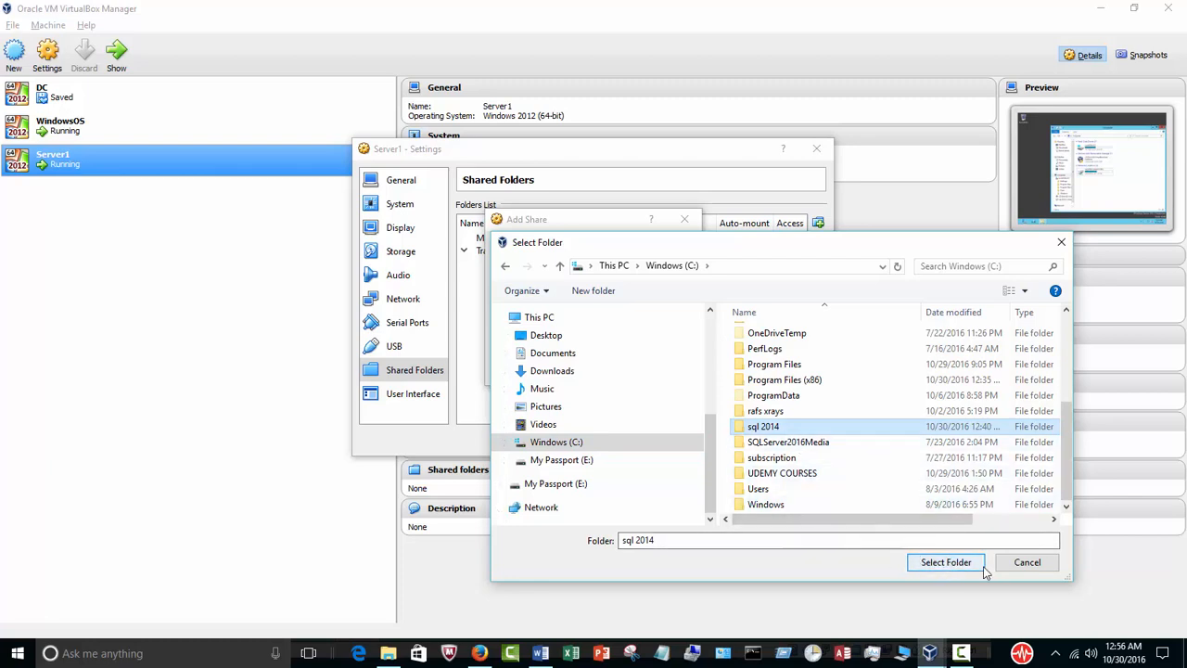
left_click(1023, 562)
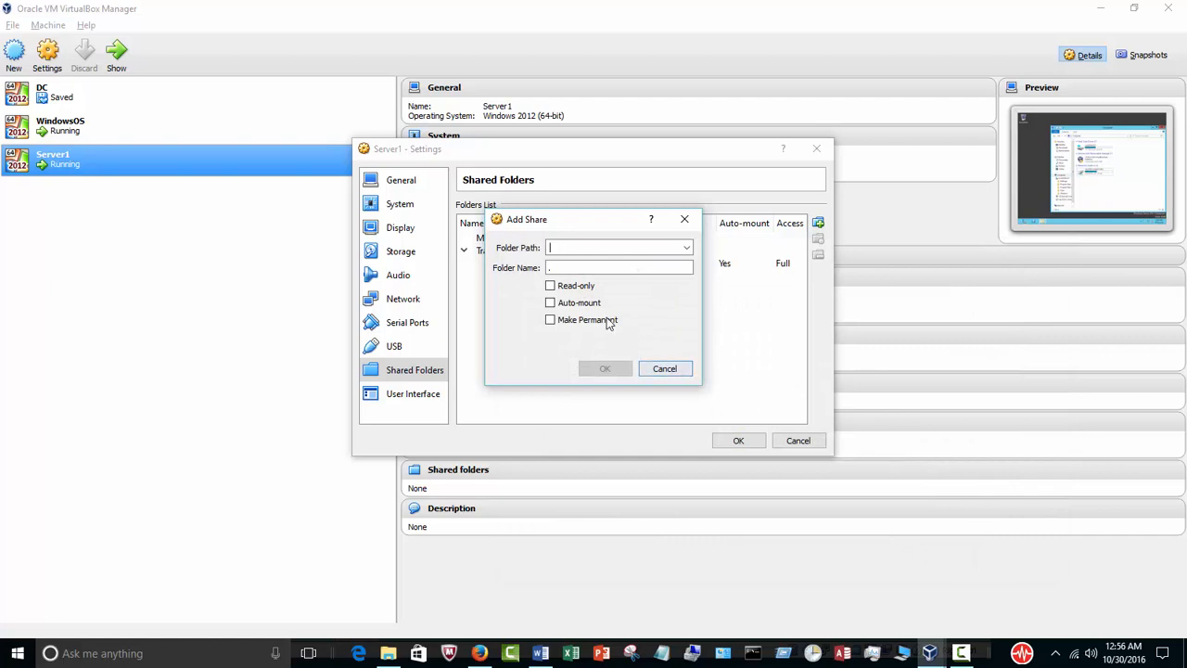
left_click(579, 309)
left_click(664, 369)
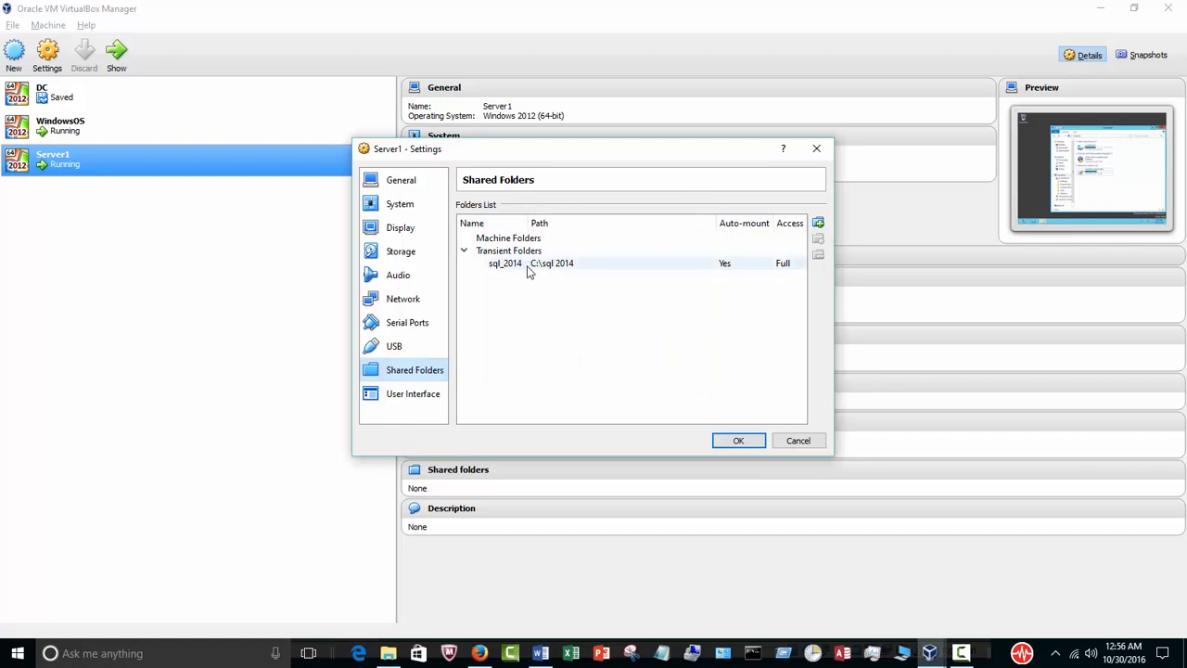
left_click(738, 441)
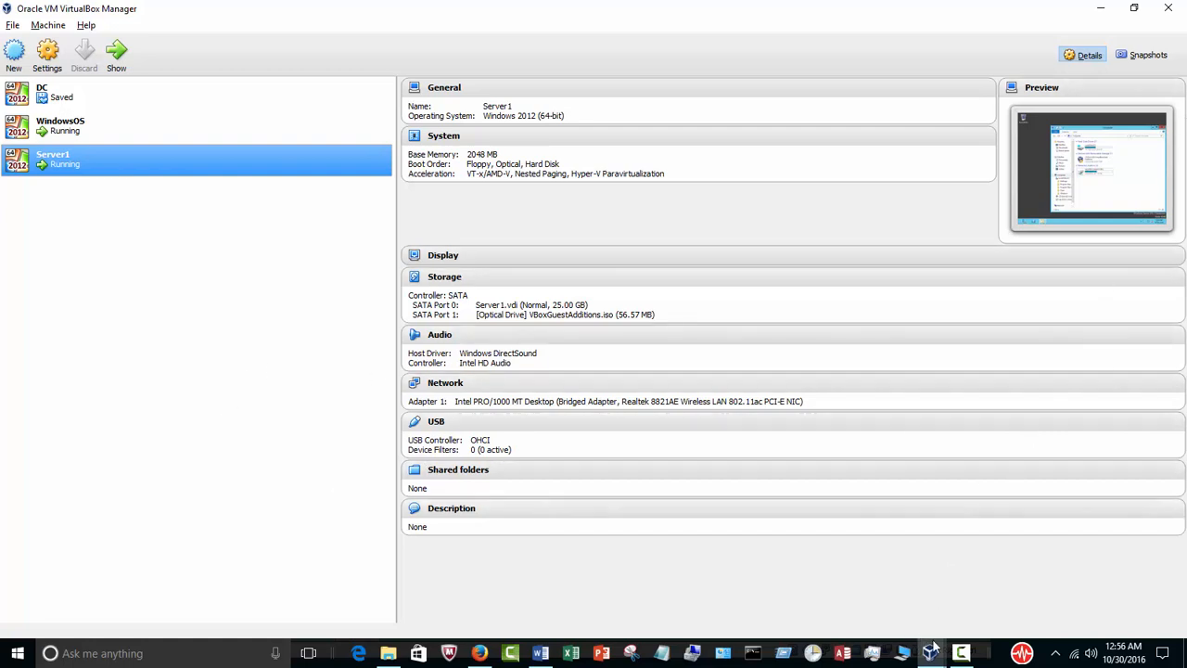
Switch back to the Server1 virtual machine and maximize its window.
left_click(930, 654)
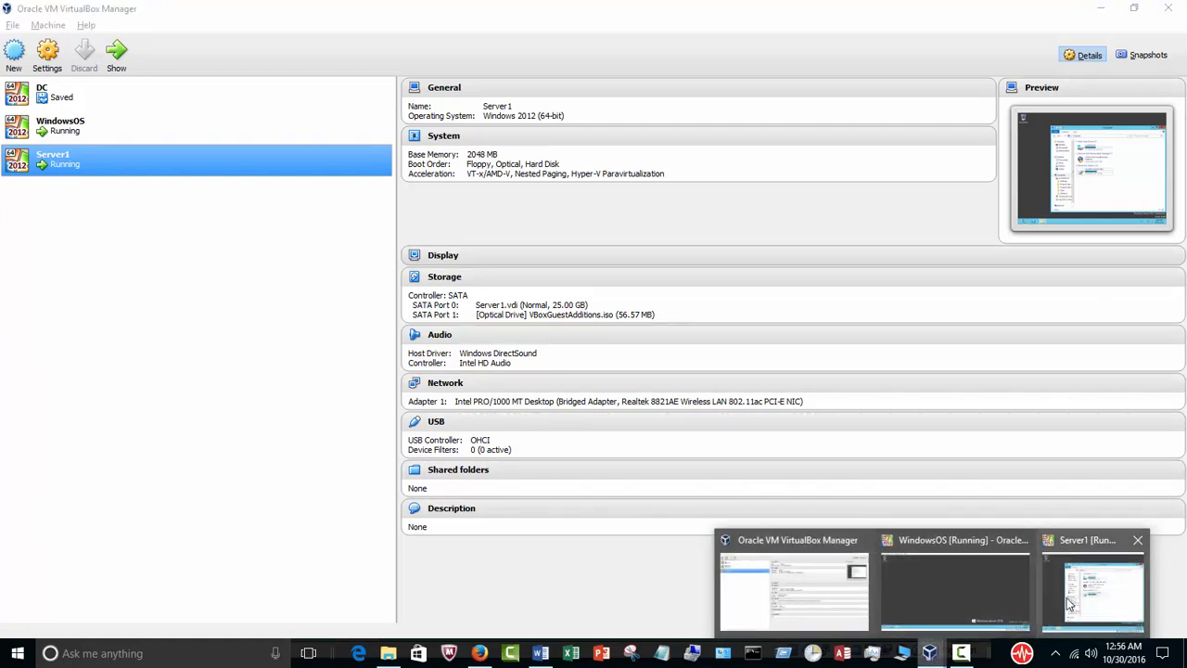
left_click(1066, 597)
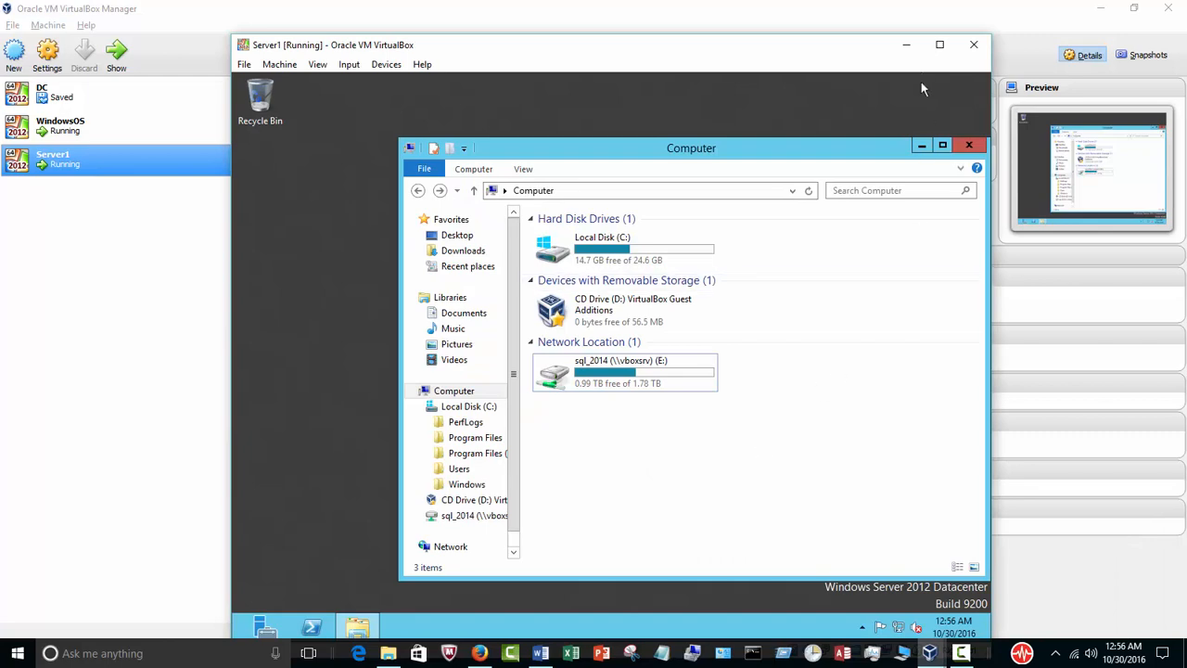
left_click(939, 45)
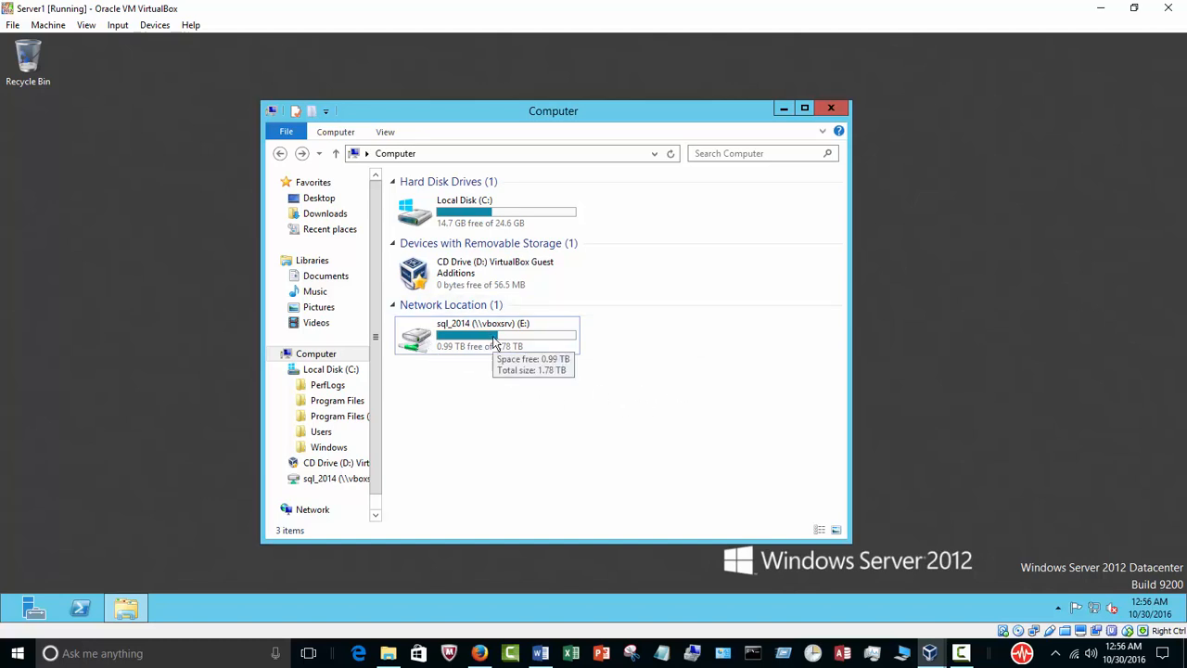
Look up the virtual machine's command for inserting the Guest Additions CD image without running it.
left_click(150, 26)
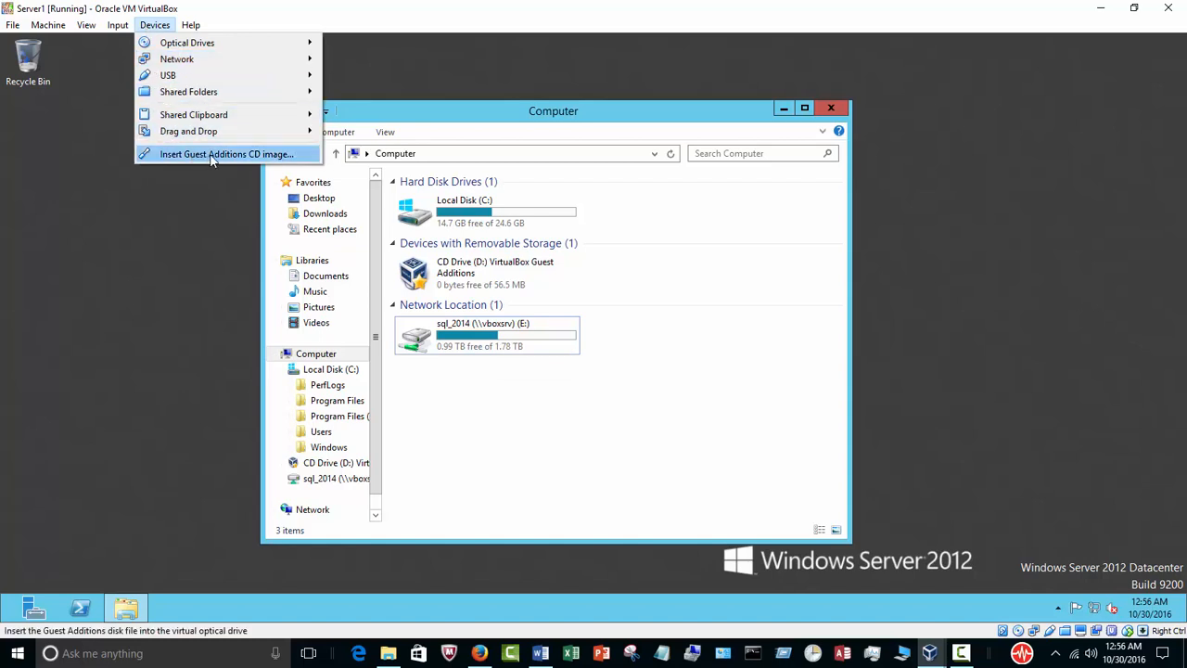
left_click(531, 399)
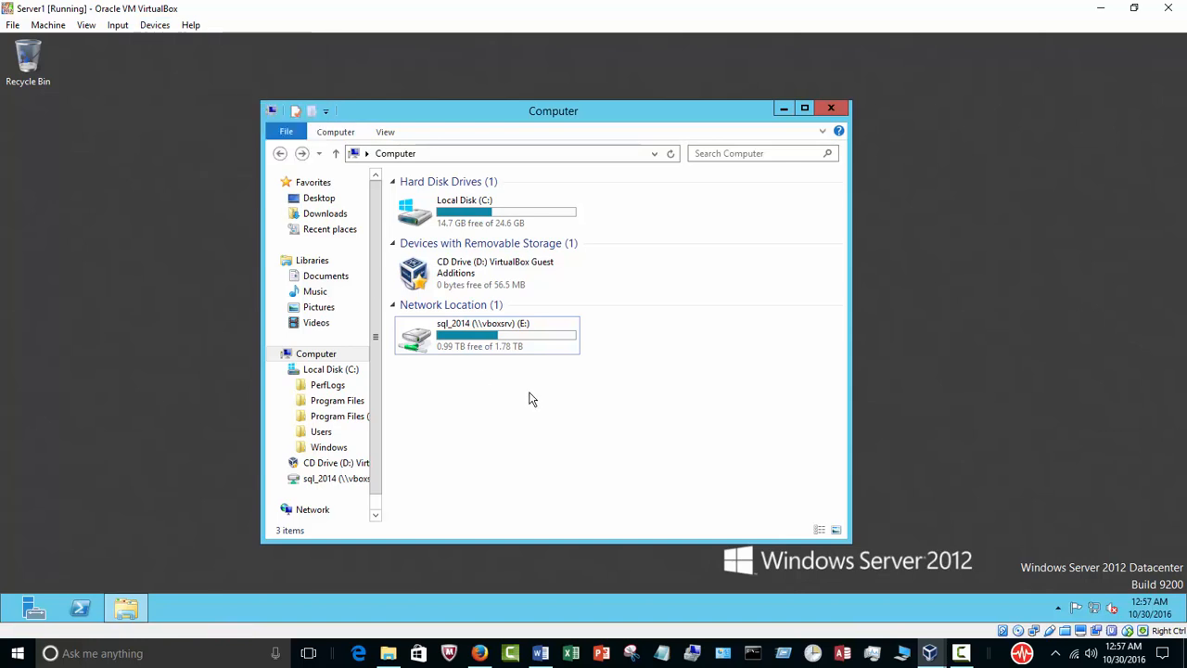
left_click(153, 25)
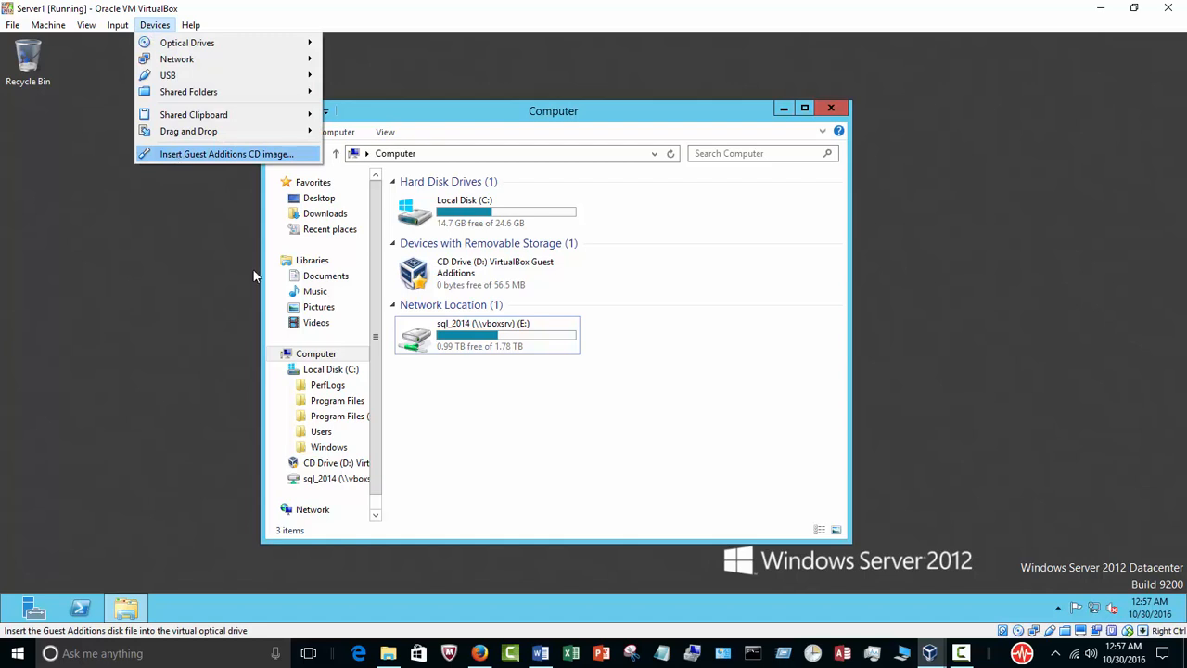
left_click(502, 428)
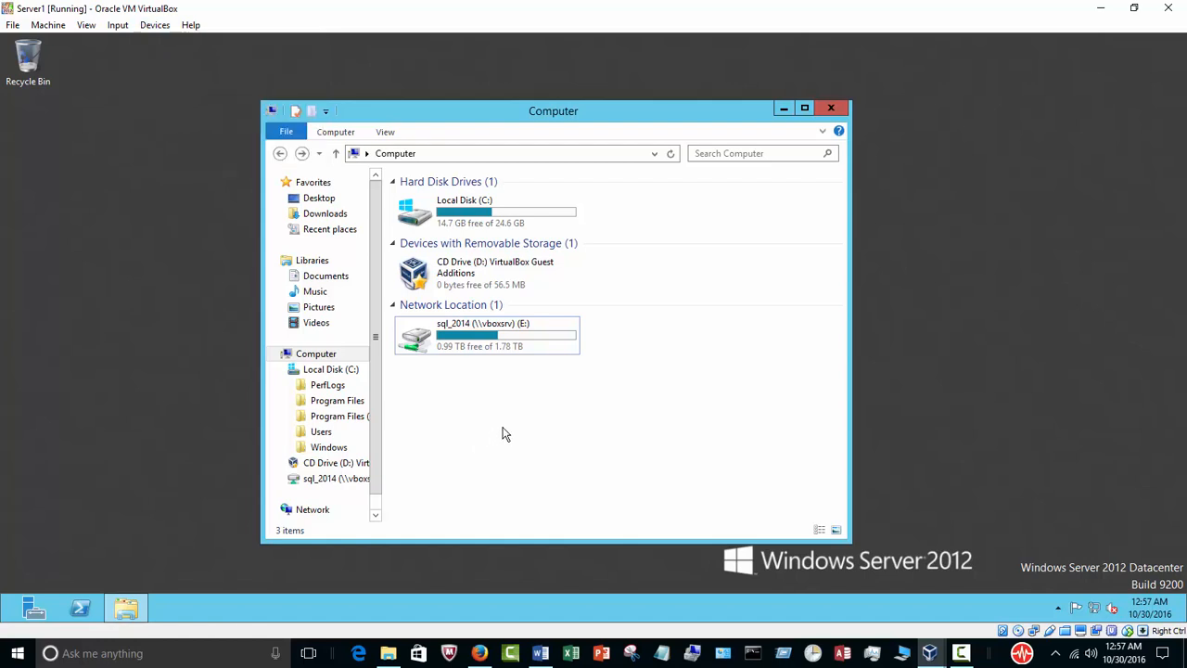
Open the sql_2014 (E:) network drive in Server1, run the setup application and minimize the folder window.
double_click(422, 341)
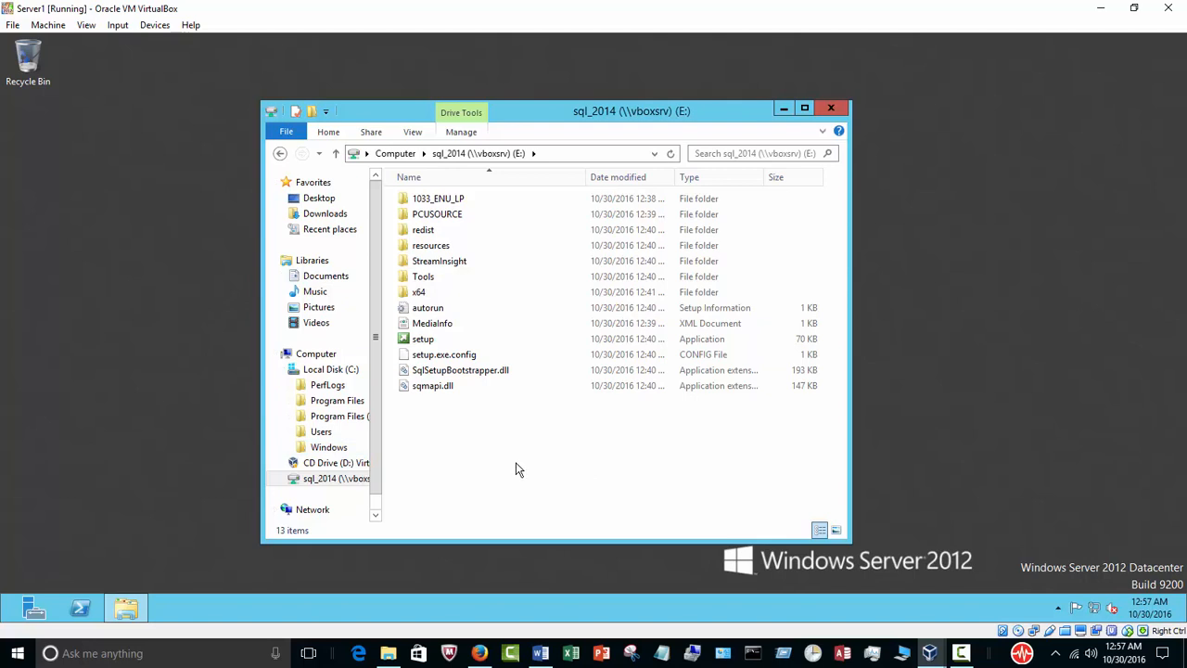
left_click_drag(569, 112, 618, 95)
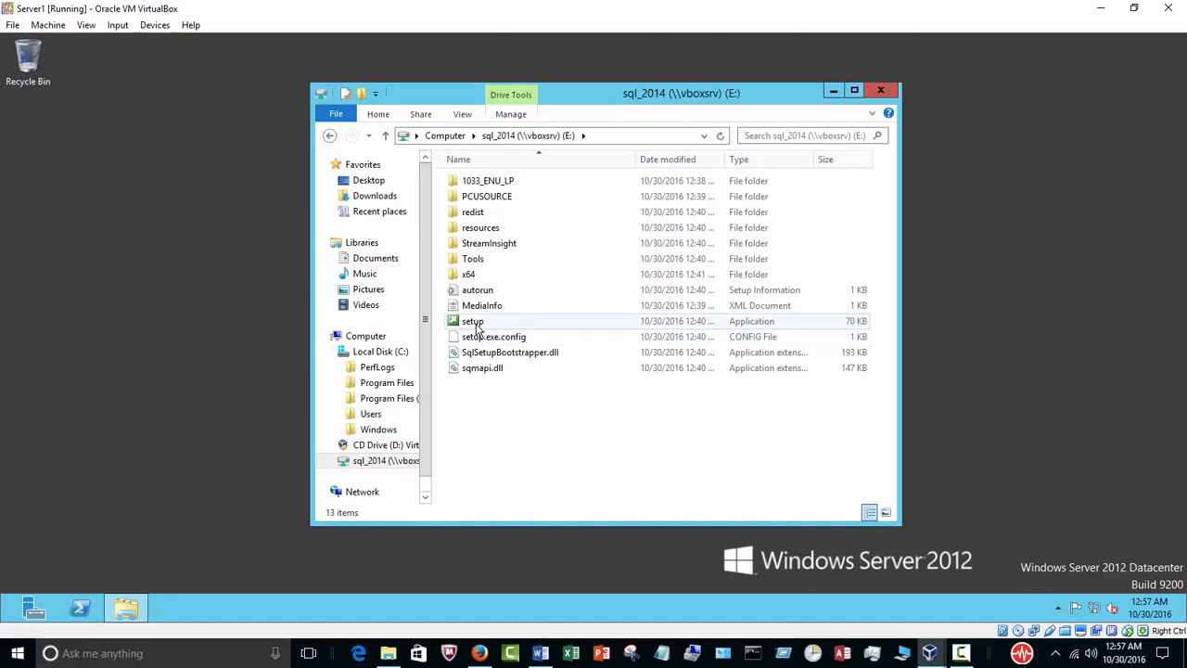
double_click(474, 321)
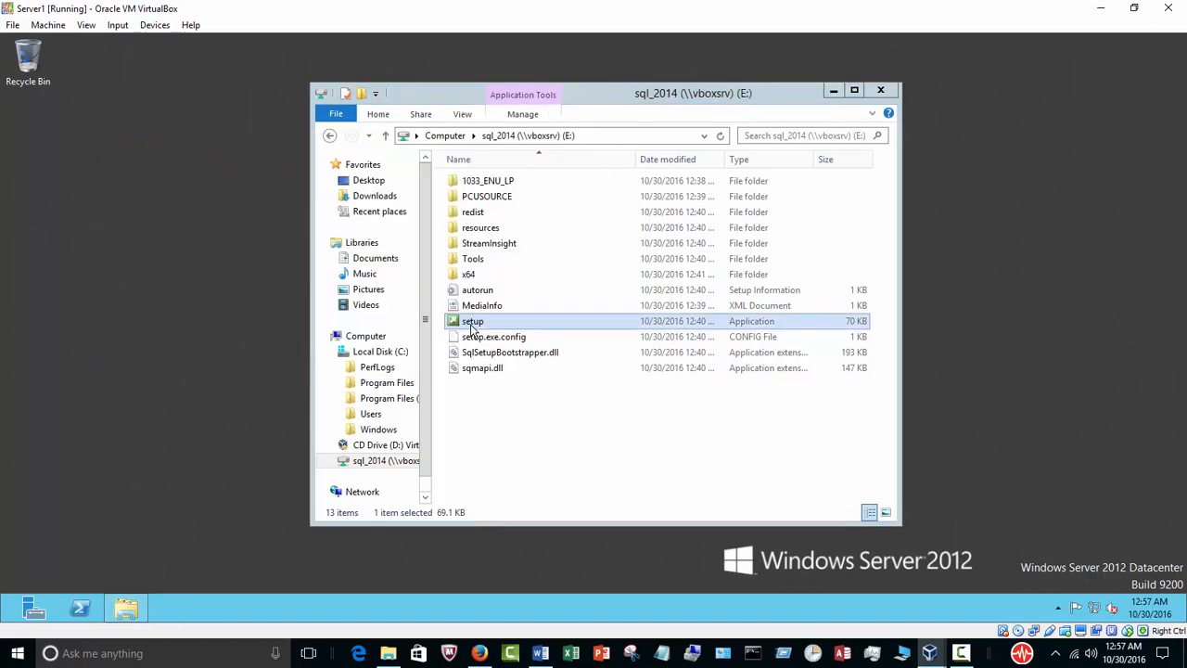
left_click(833, 91)
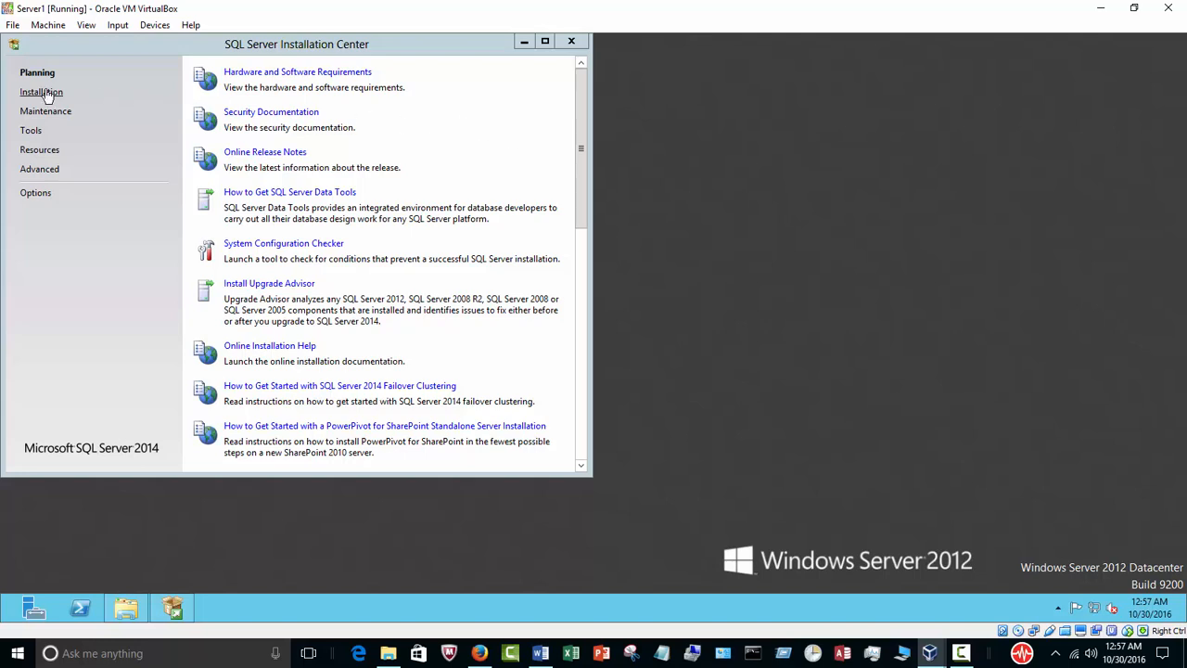
Launch a new SQL Server stand-alone installation from the SQL Server Installation Center and minimize the center's window.
left_click(43, 93)
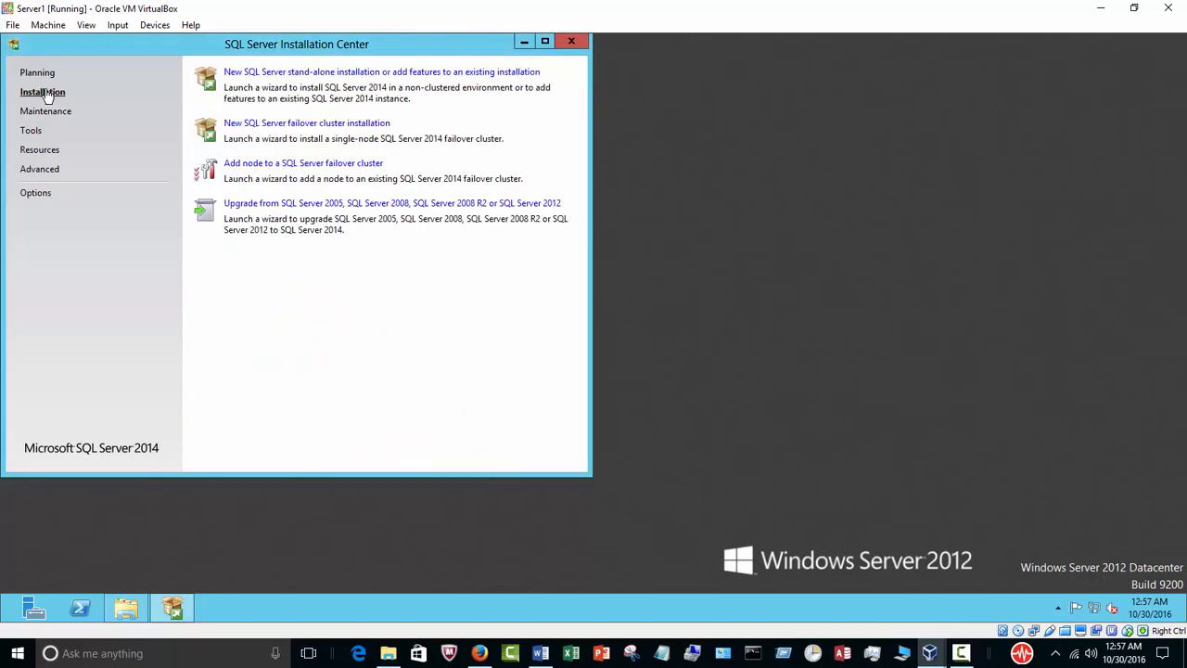
left_click(279, 74)
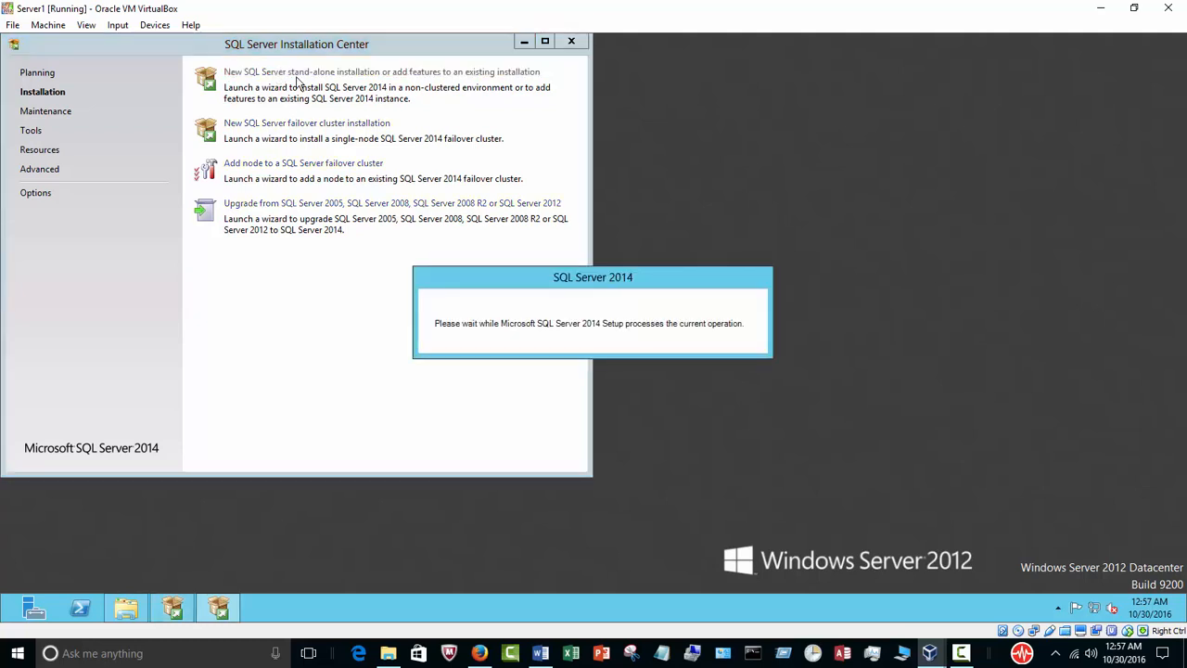
left_click(524, 41)
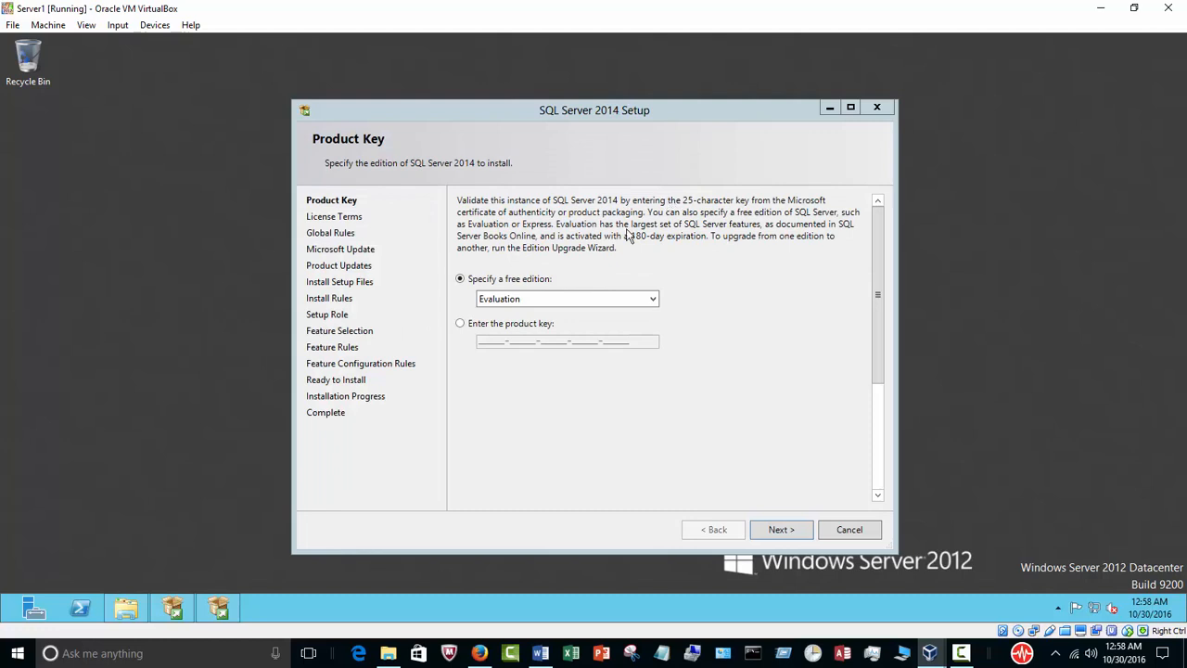
Continue with the free Evaluation edition, accept the license terms and proceed through the Global Rules check.
left_click(789, 532)
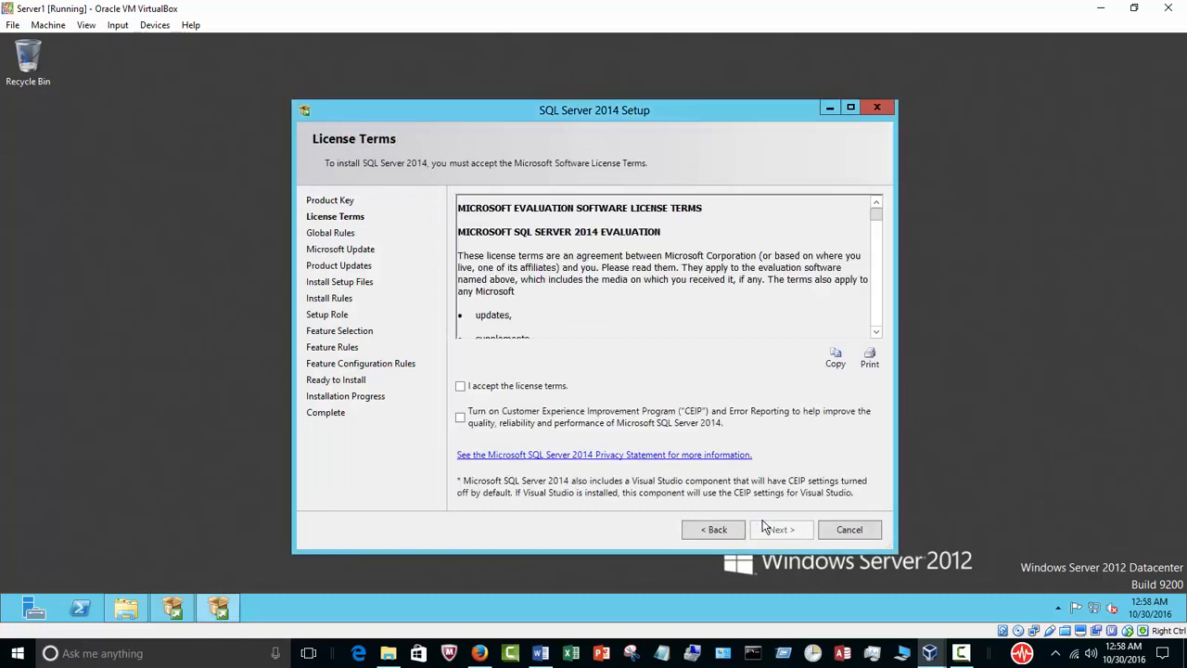
left_click(550, 388)
left_click(777, 531)
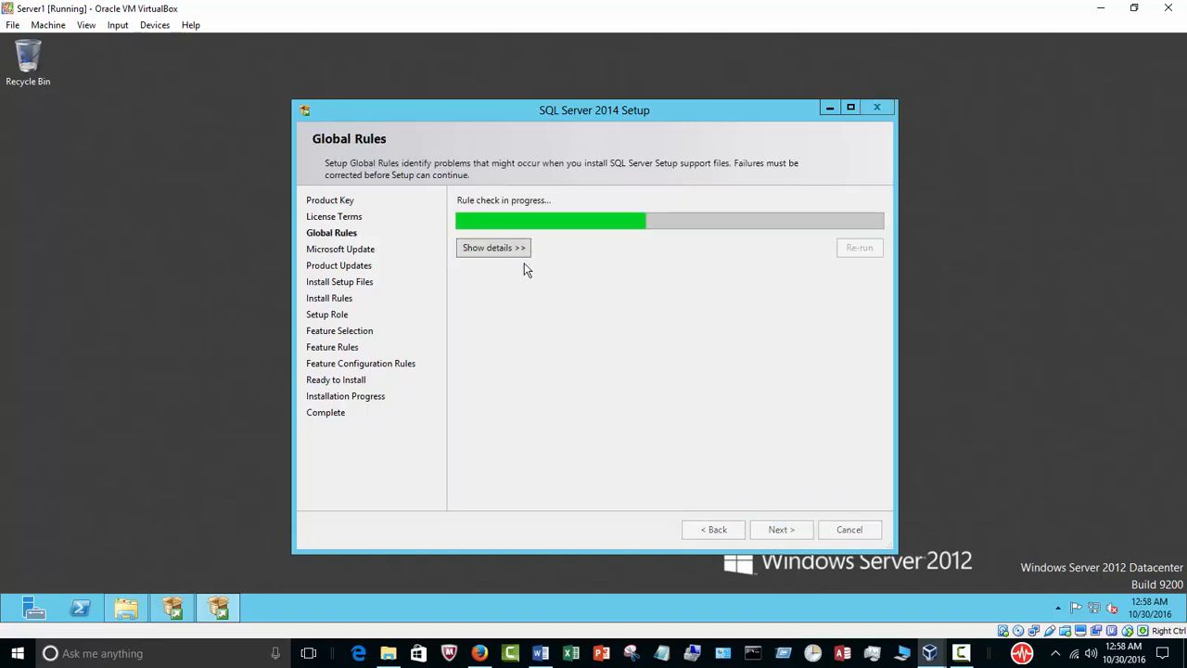
left_click(519, 253)
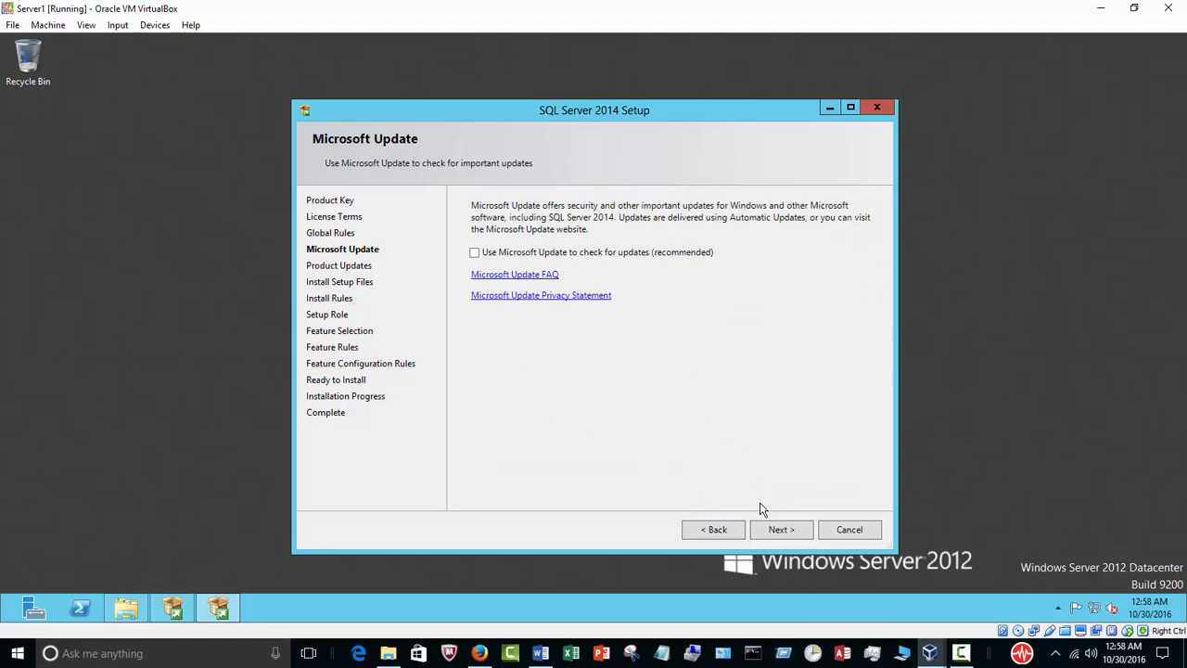
Continue without Microsoft Update checking and accept SQL Server Feature Installation as the setup role.
left_click(777, 534)
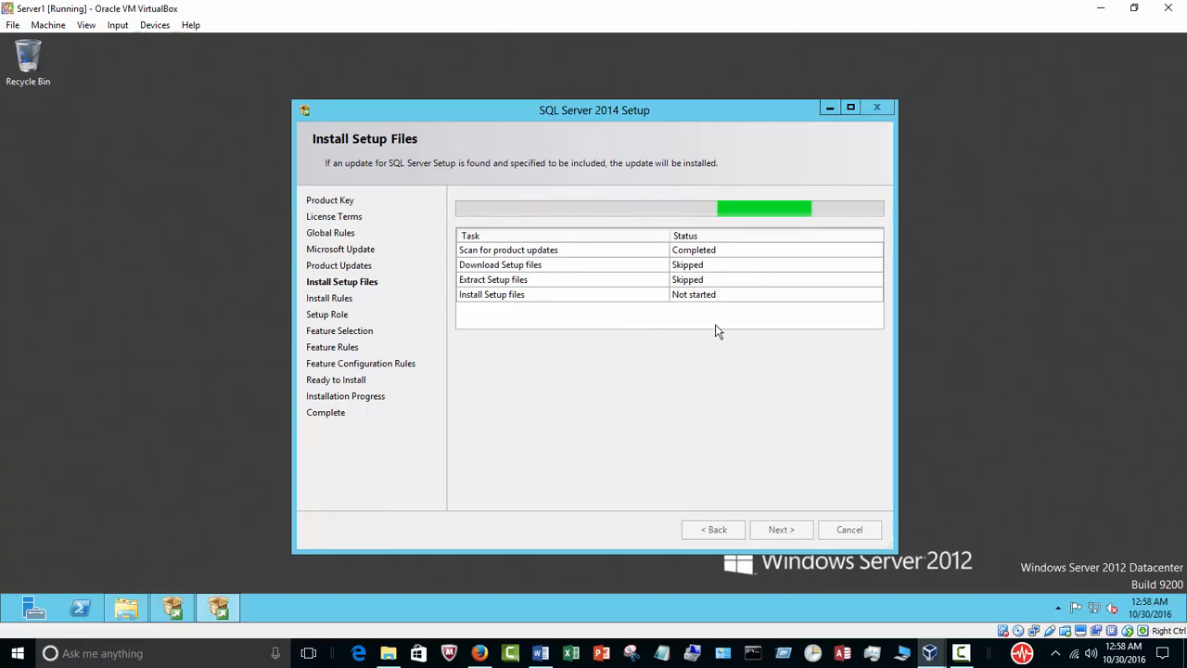
left_click(961, 653)
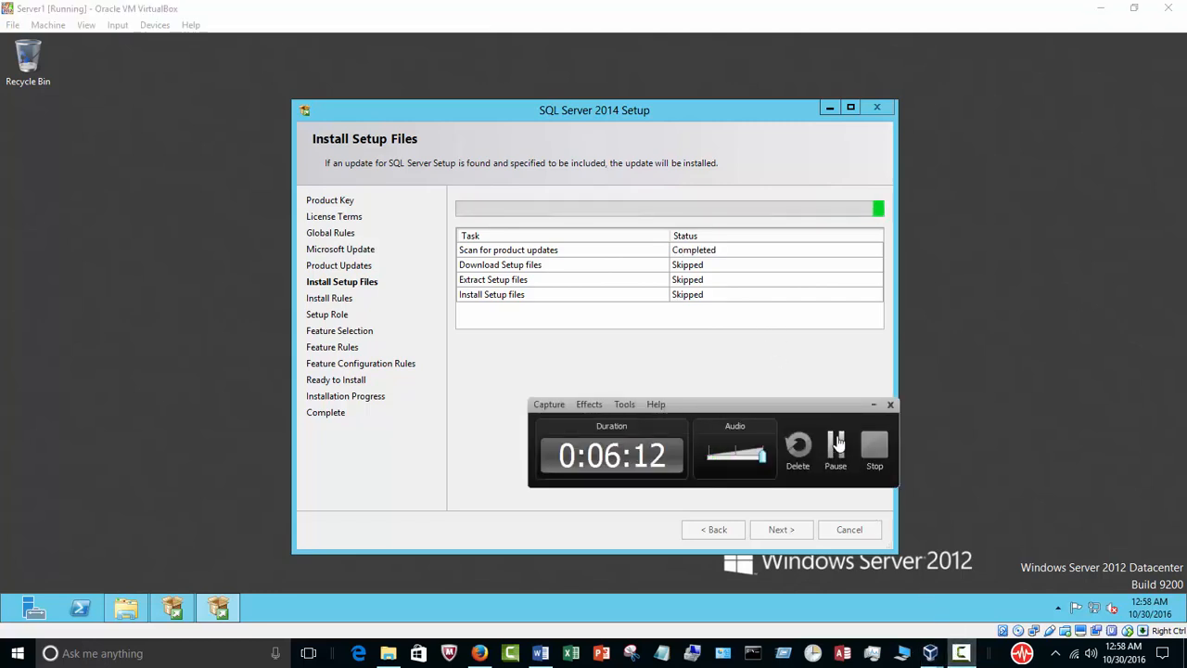
left_click(960, 653)
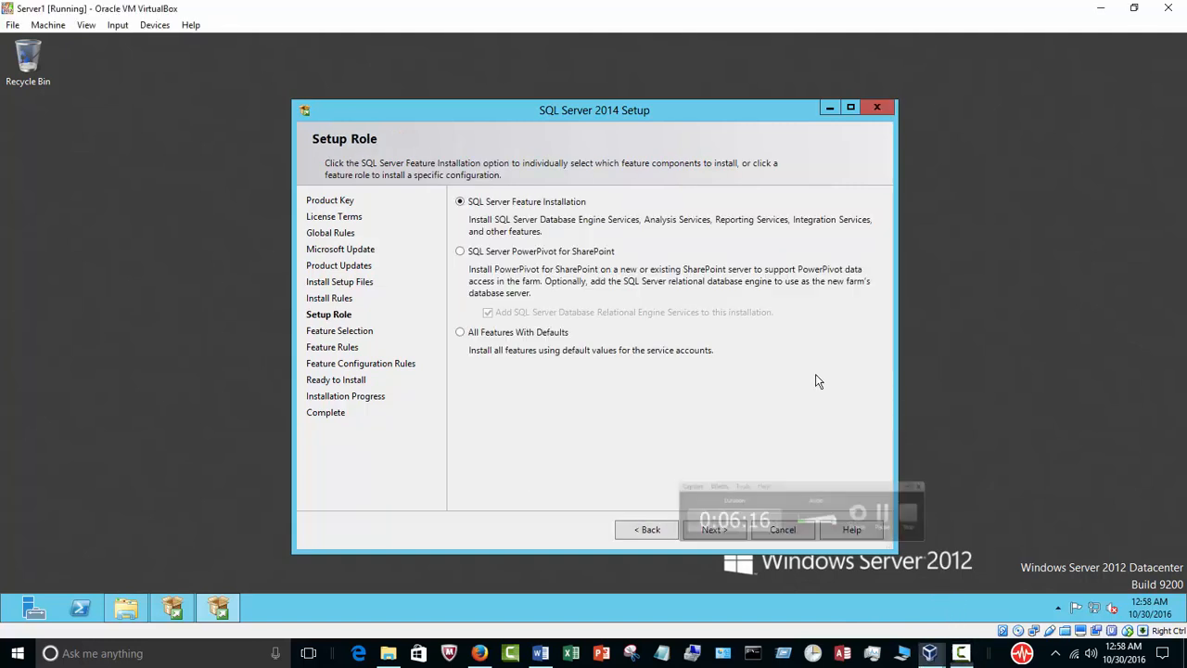
left_click_drag(560, 112, 653, 112)
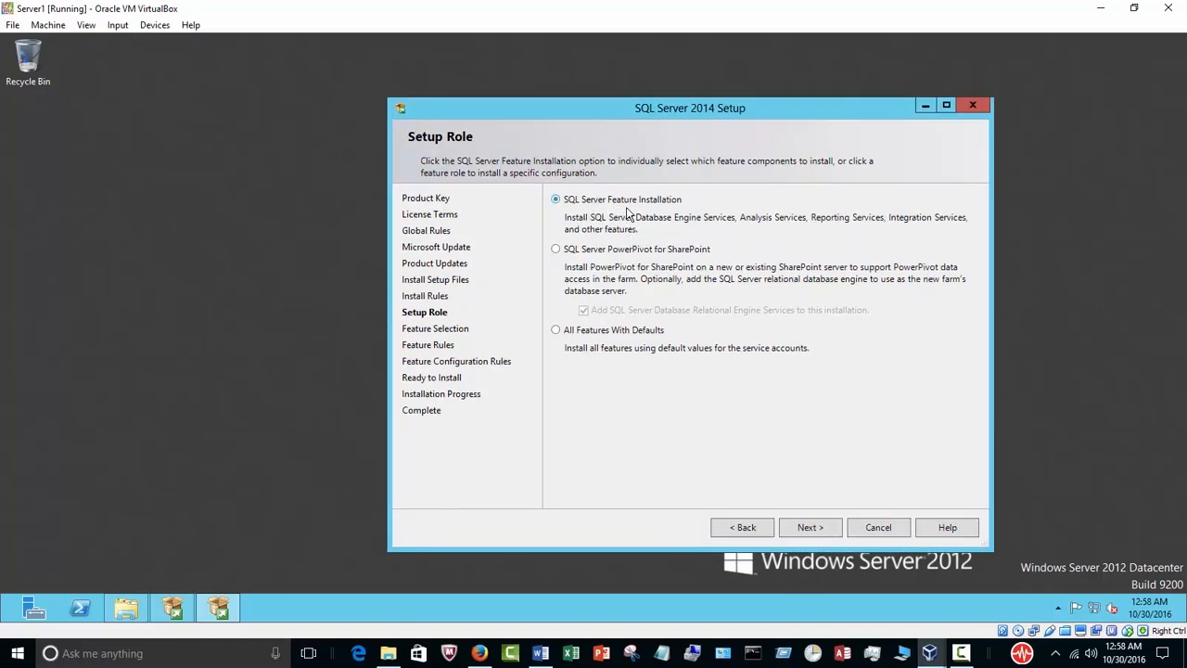
left_click(807, 529)
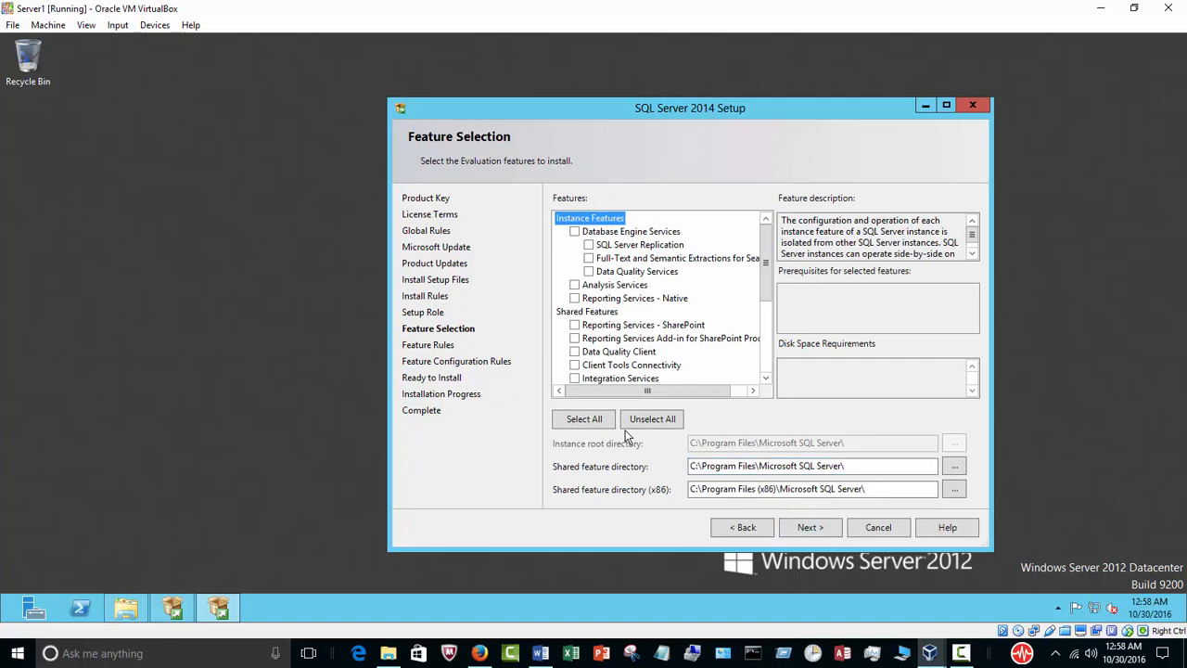
Select all features except Analysis Services, Reporting Services - SharePoint and the Reporting Services Add-in for SharePoint Products, and proceed to Feature Rules.
left_click(593, 421)
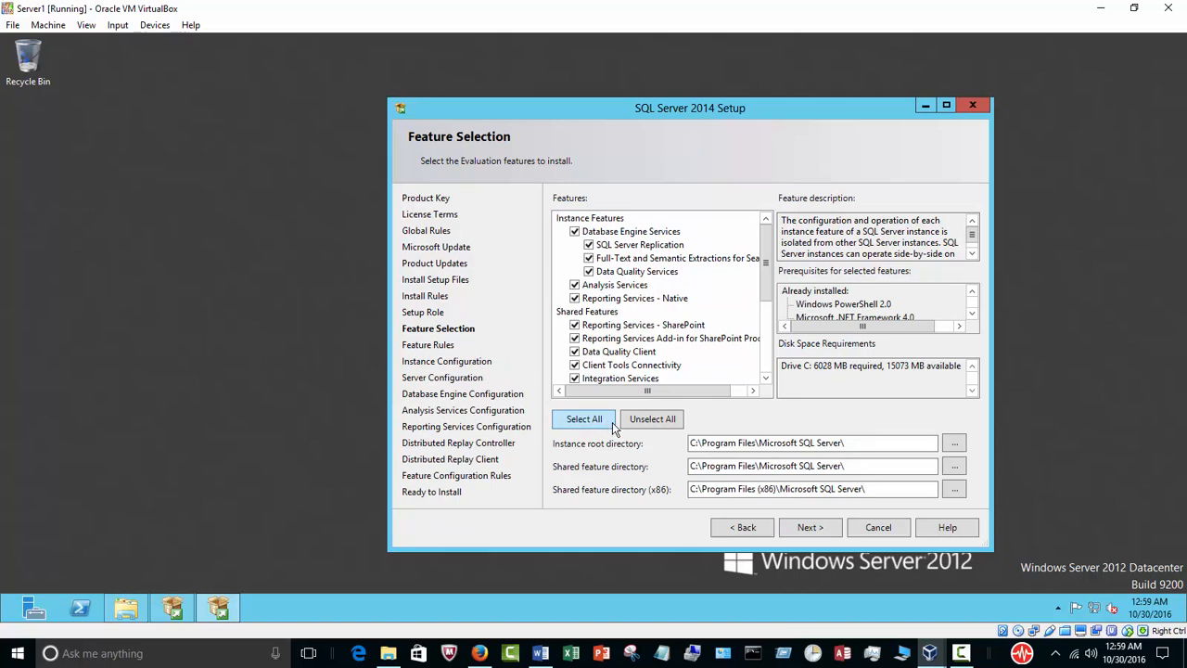
left_click(574, 326)
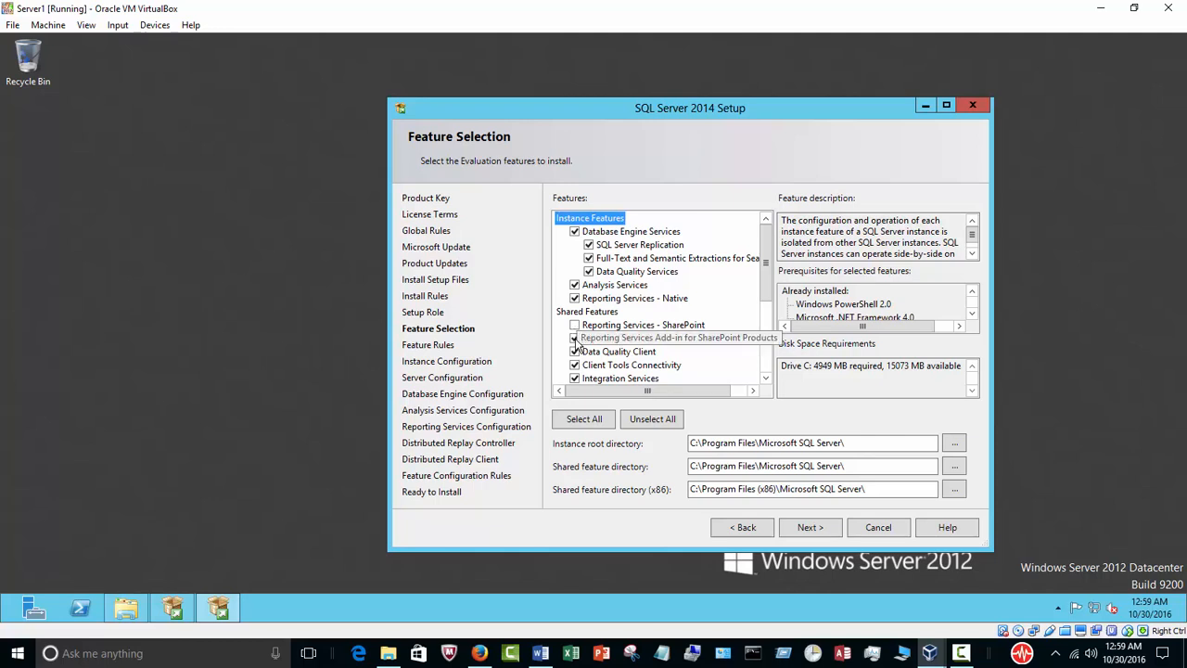
left_click(574, 286)
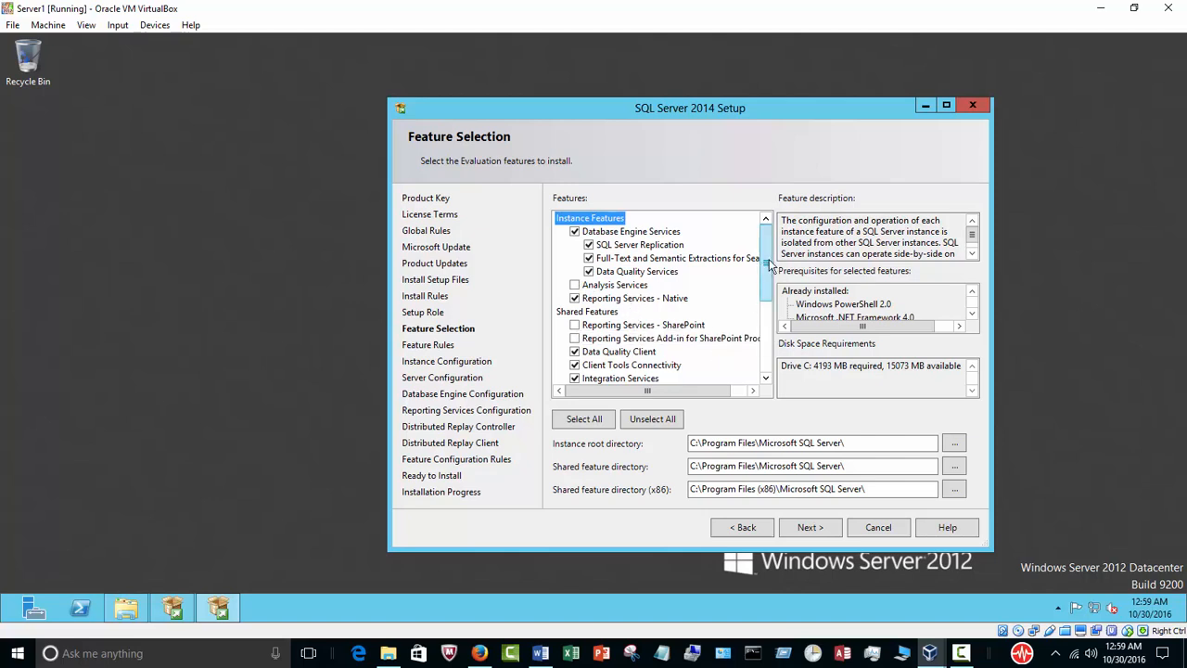
left_click(808, 528)
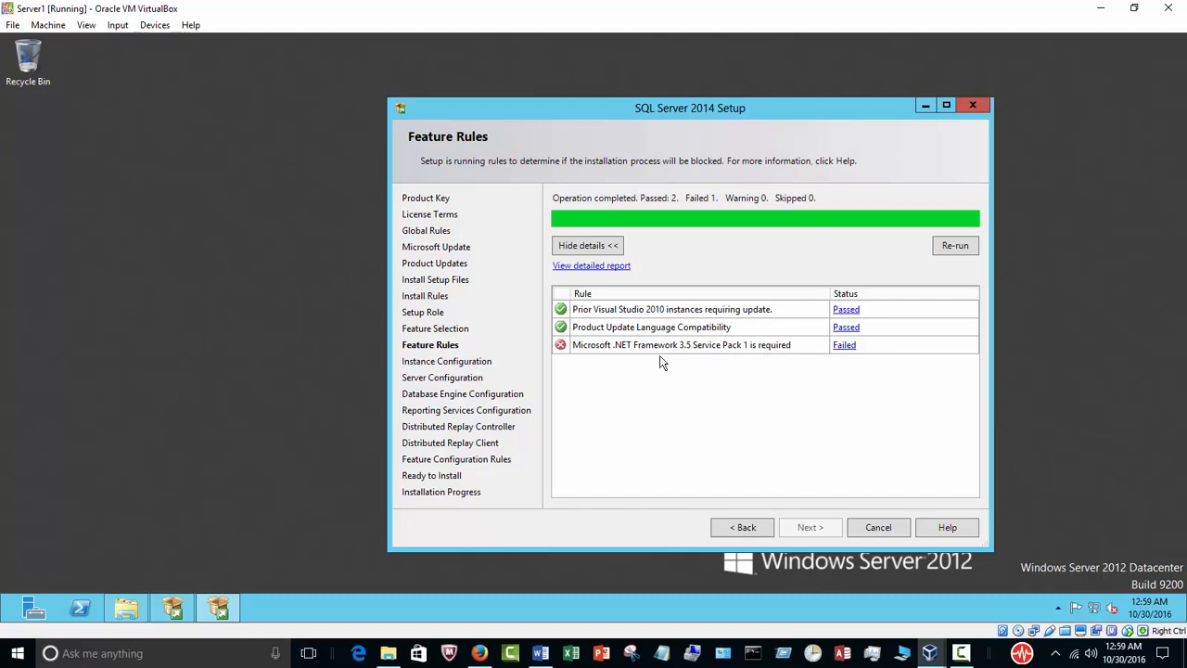
Start the Add Roles and Features Wizard in Server Manager and advance to feature selection with role-based installation on the local server and no added roles.
left_click(35, 610)
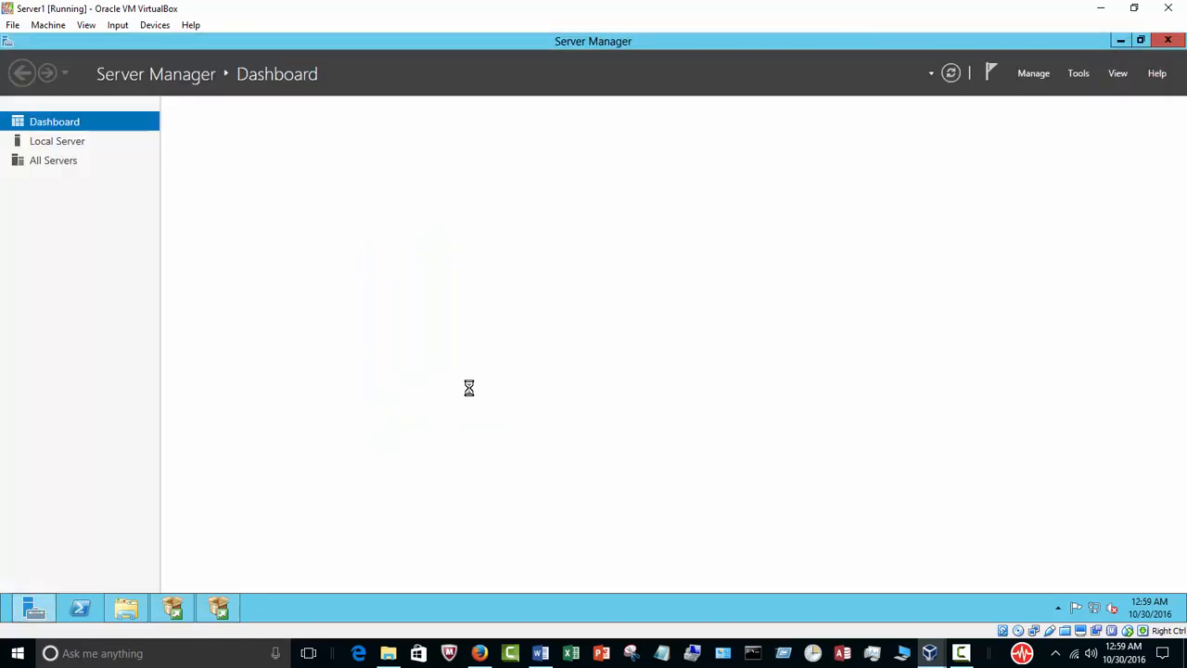
left_click(70, 149)
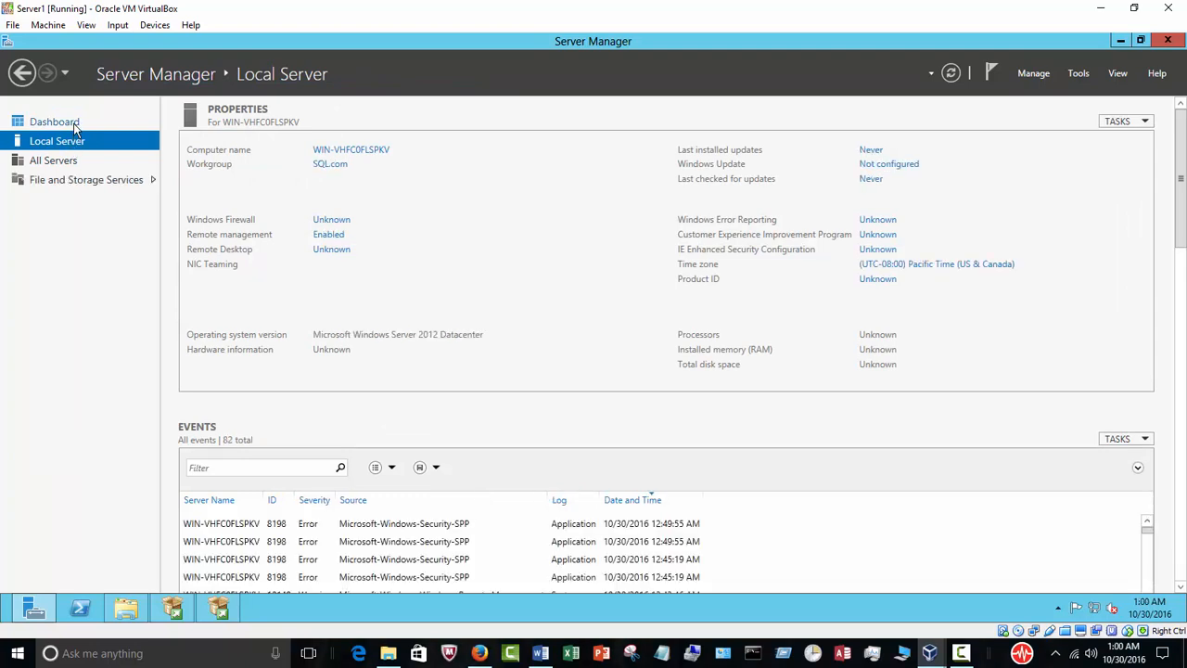
left_click(76, 128)
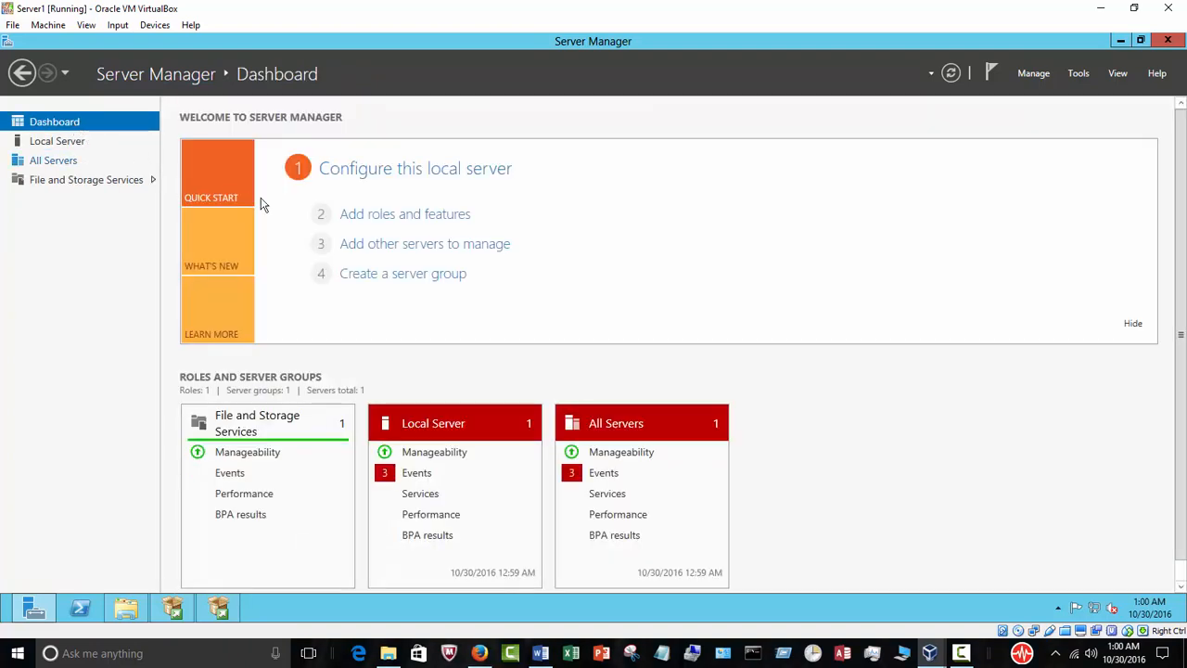
left_click(362, 213)
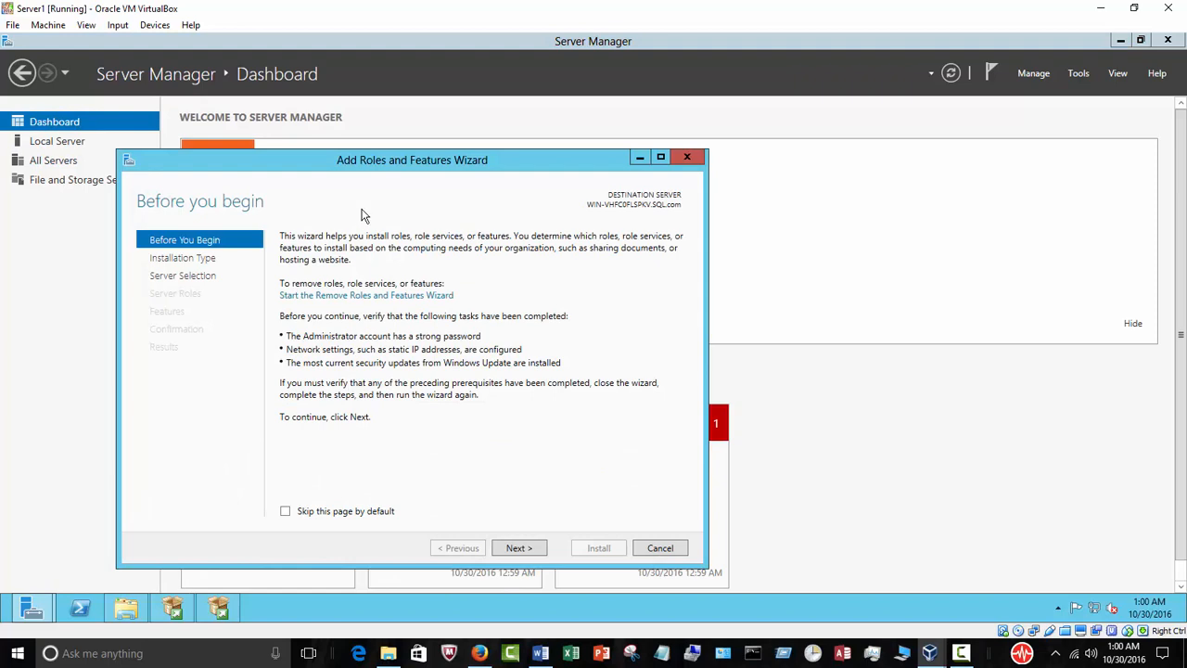
left_click(520, 550)
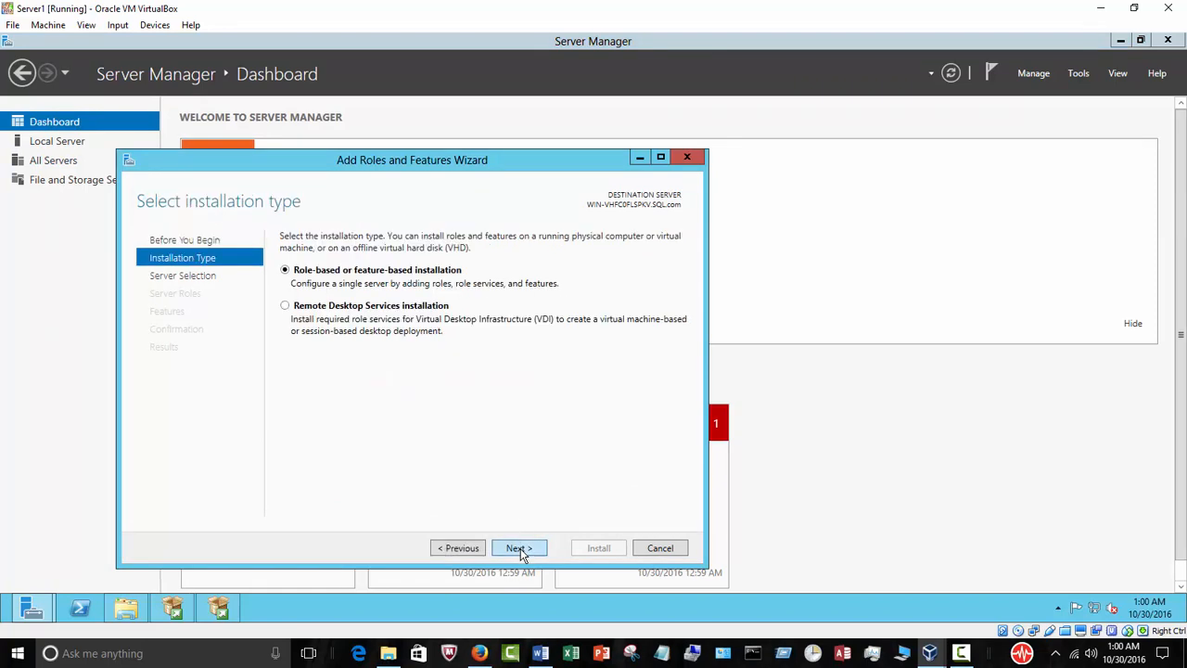
left_click(520, 550)
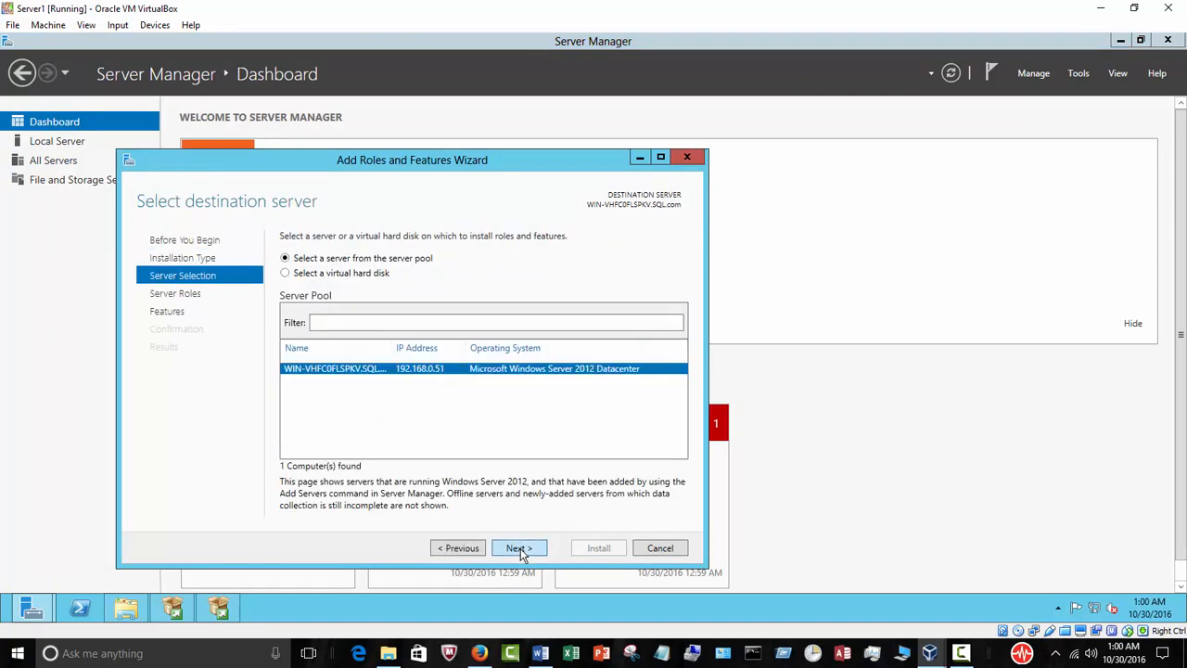
left_click(520, 550)
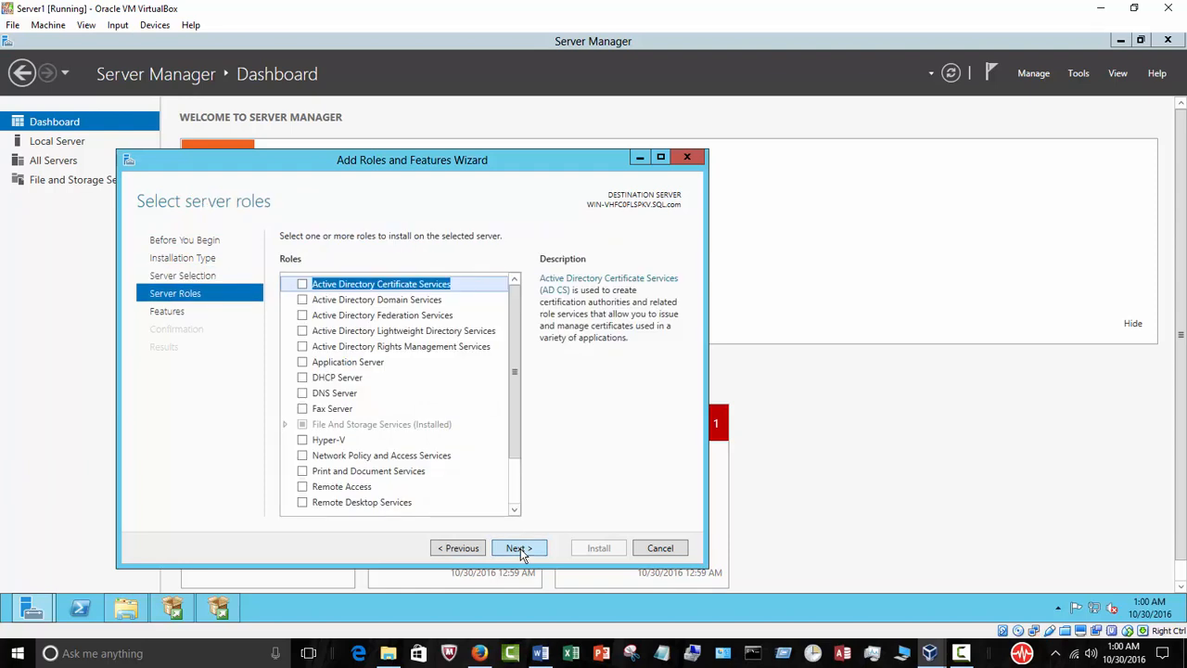
left_click(520, 550)
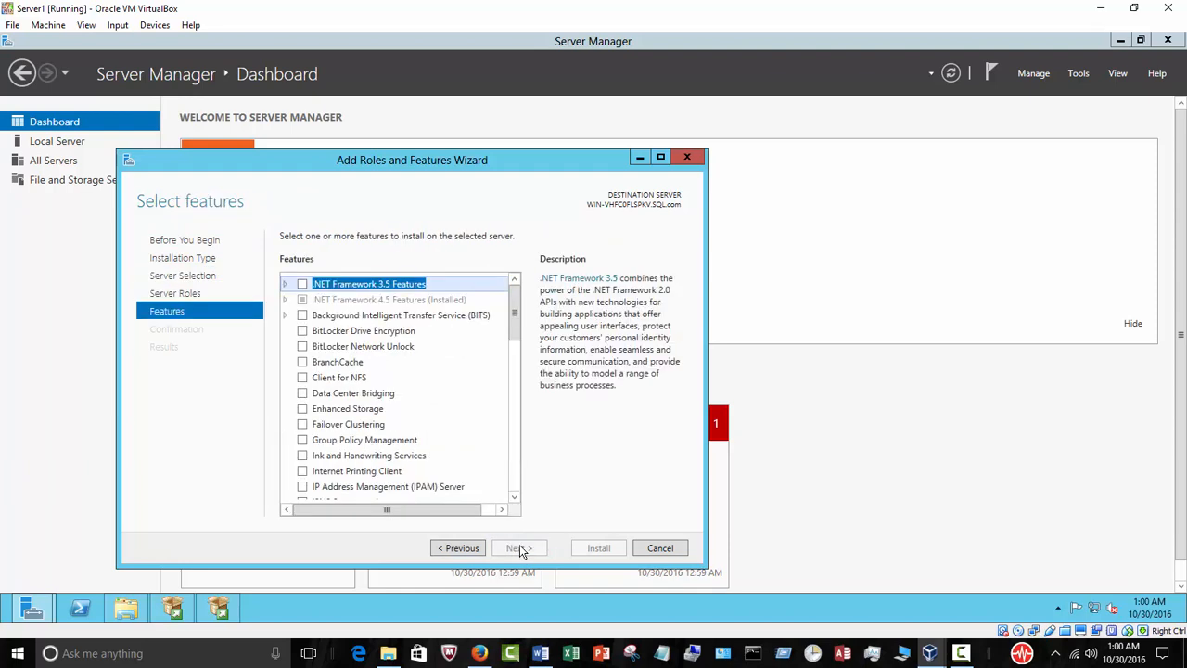
Select .NET Framework 3.5 Features, including .NET Framework 3.5 (includes .NET 2.0 and 3.0), and start the installation.
left_click(285, 285)
left_click(303, 284)
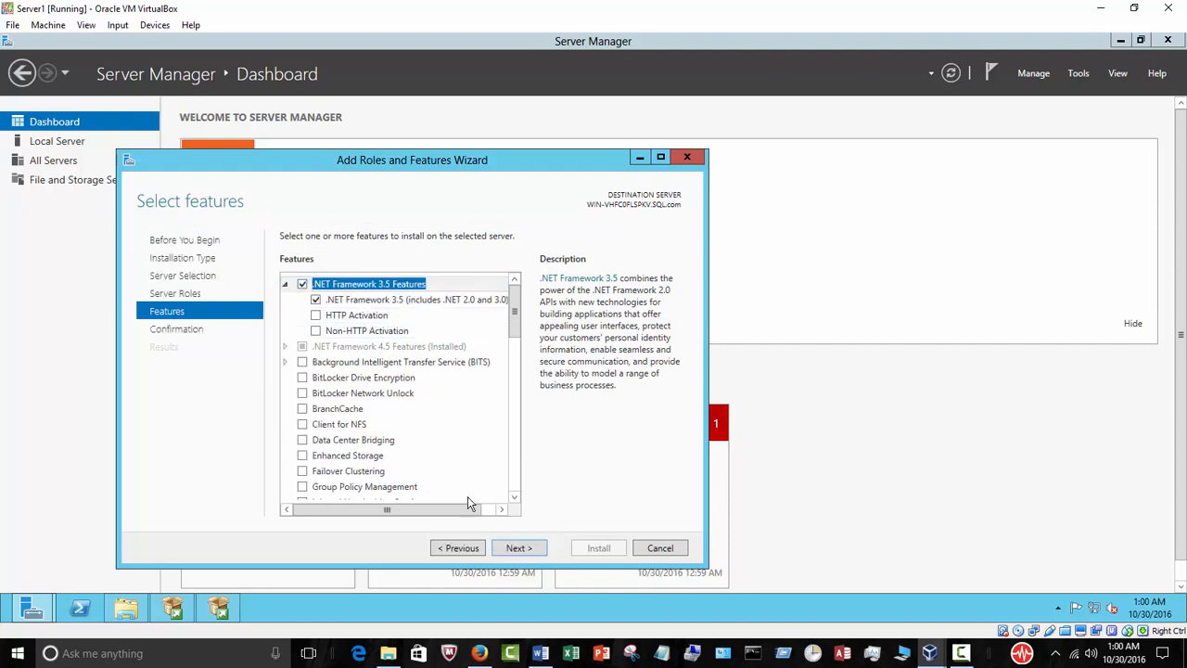
left_click(517, 548)
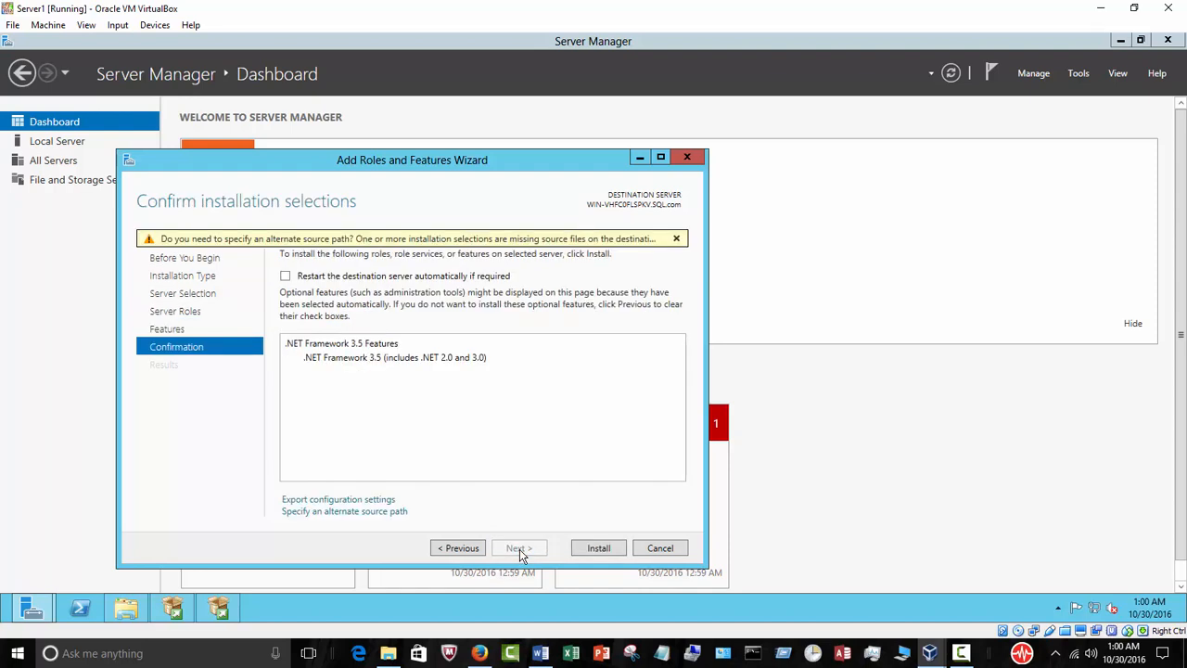
left_click(590, 549)
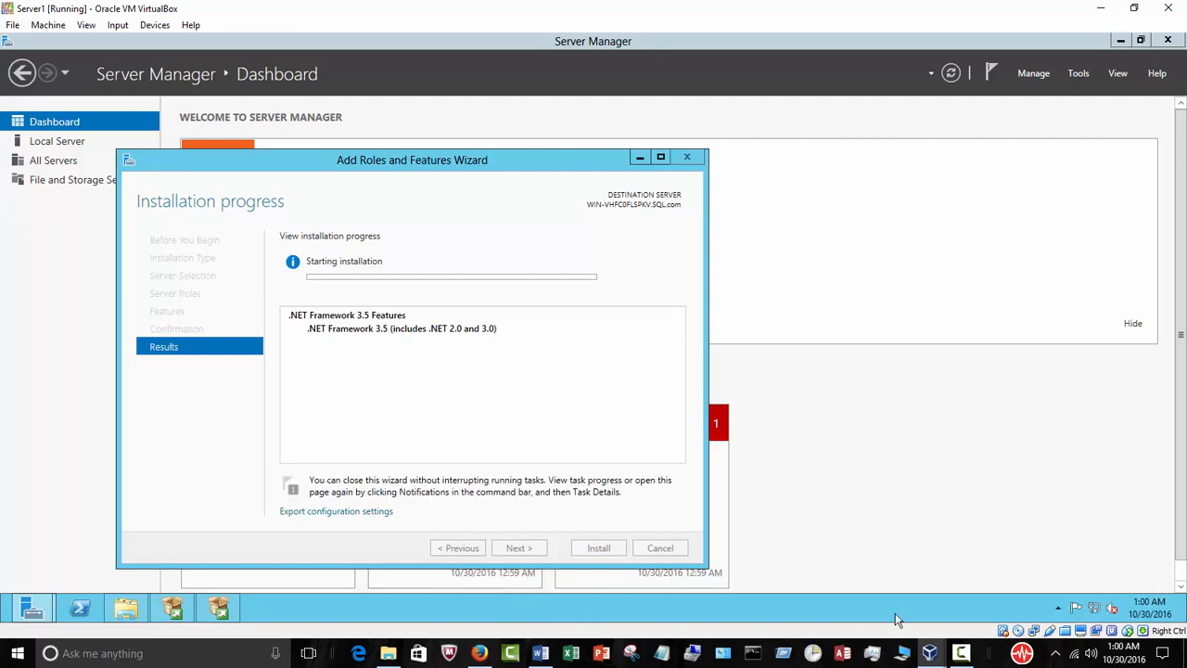
Bring the SQL Server 2014 Setup window to the front and arrange it beside the feature installation progress.
mouse_move(930, 656)
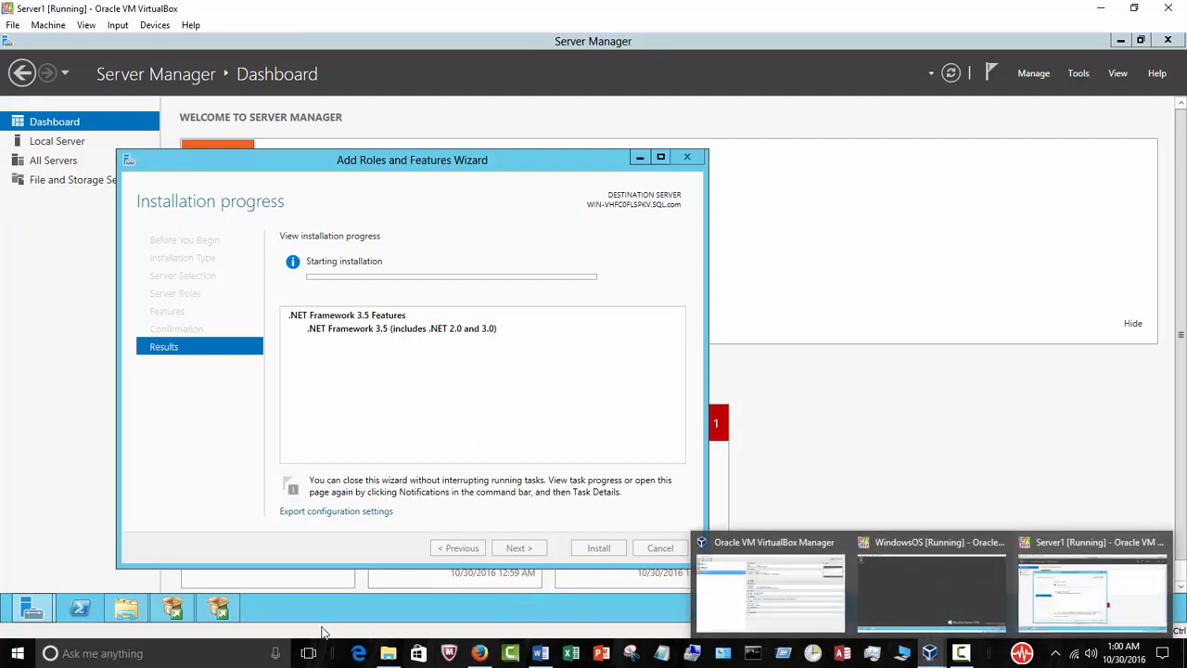
left_click(231, 610)
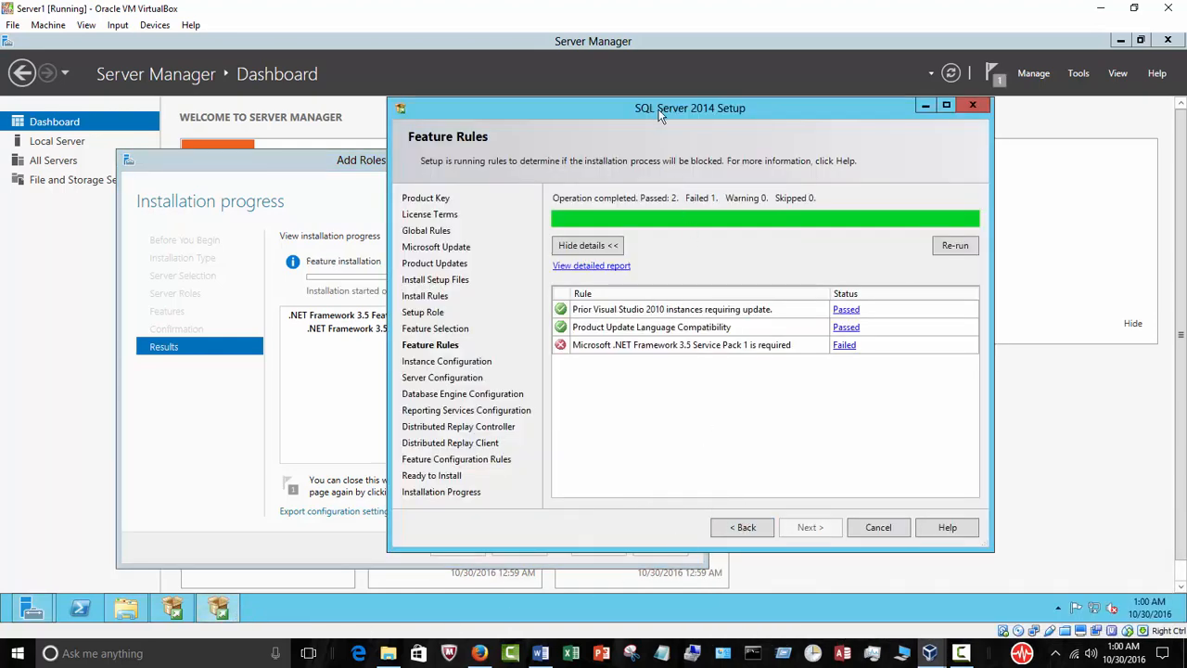
left_click_drag(660, 113, 806, 134)
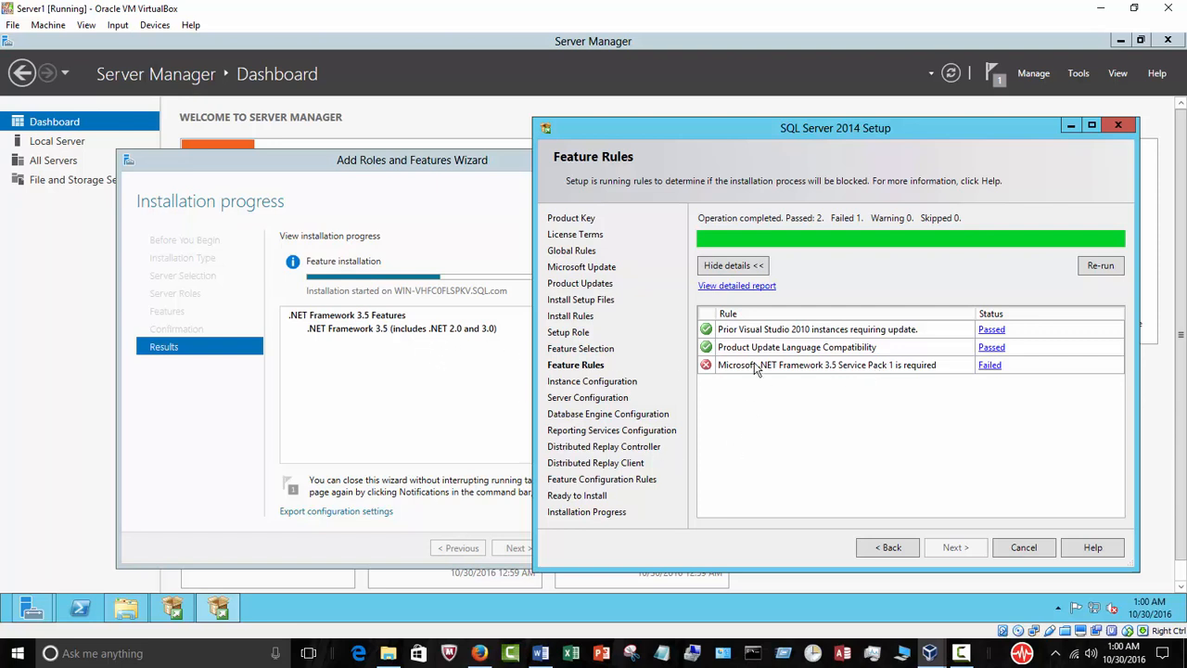
left_click_drag(756, 137, 821, 135)
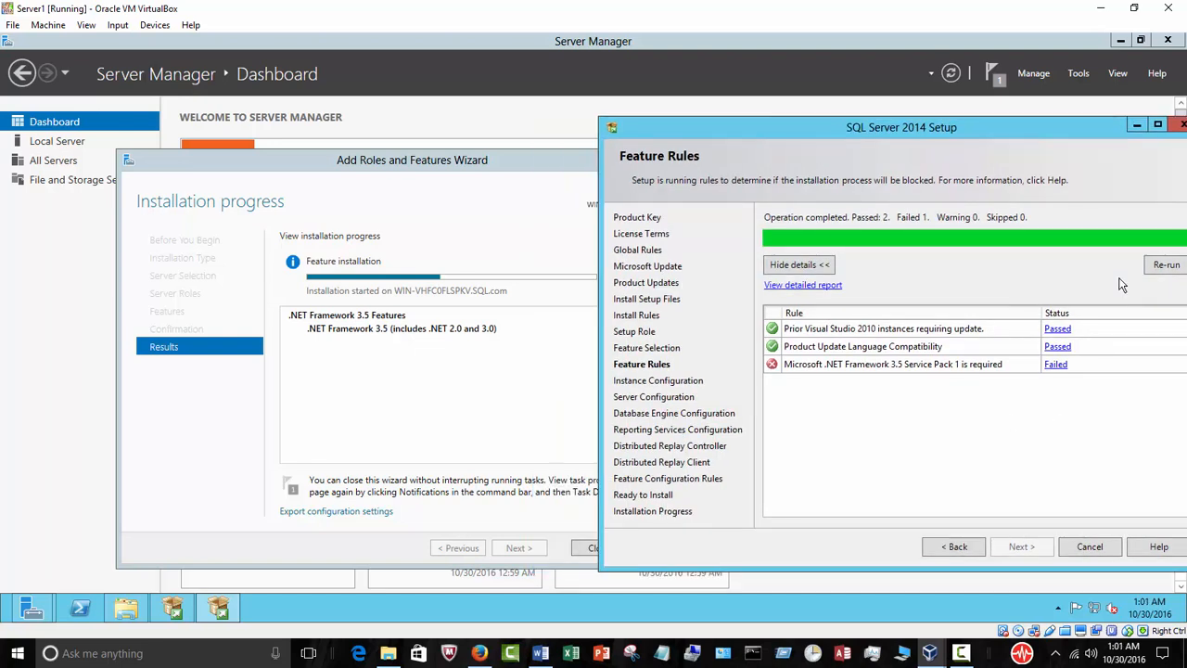
left_click_drag(898, 131, 797, 121)
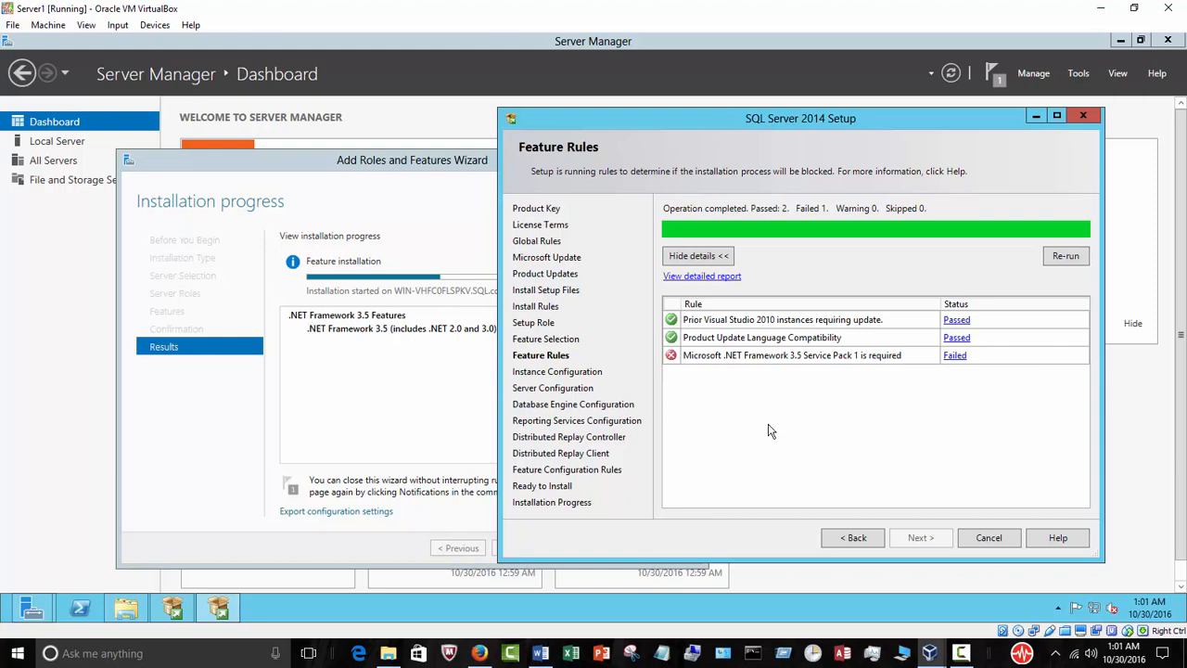
left_click_drag(686, 119, 816, 102)
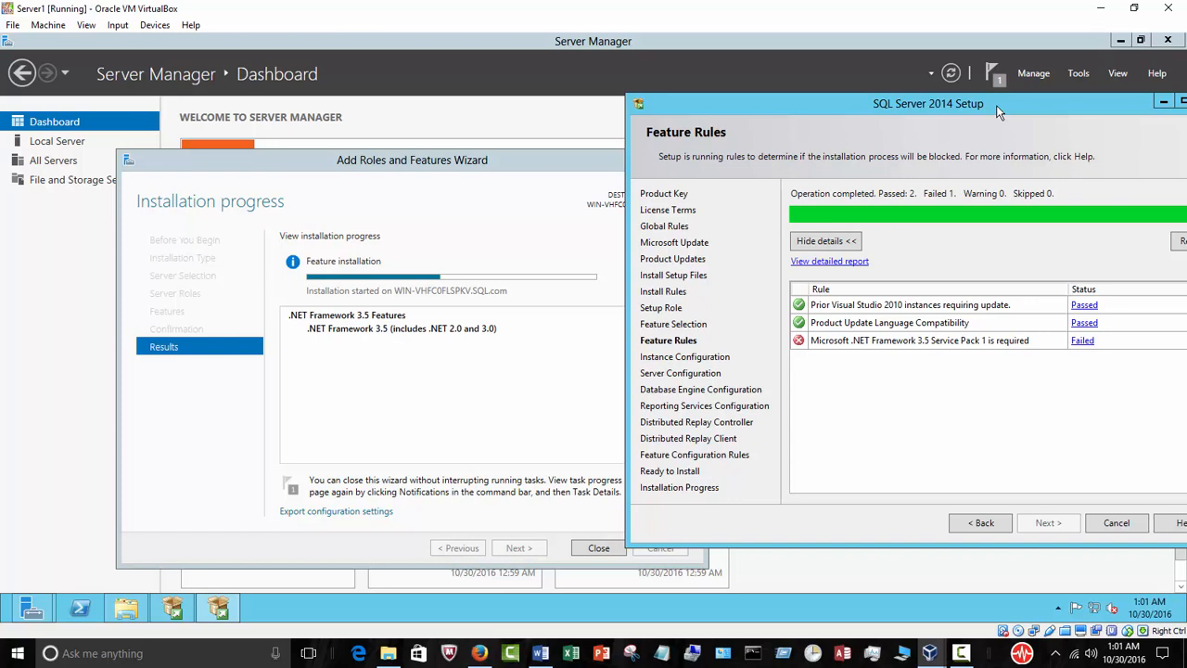
left_click_drag(996, 104, 982, 111)
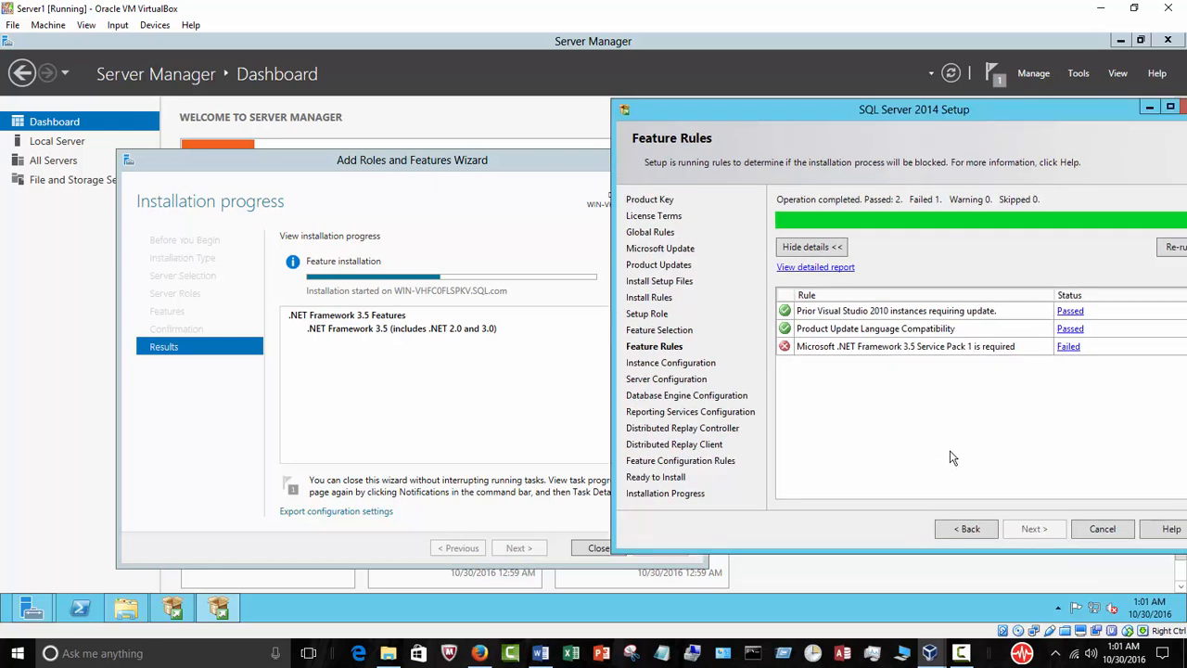
left_click(961, 653)
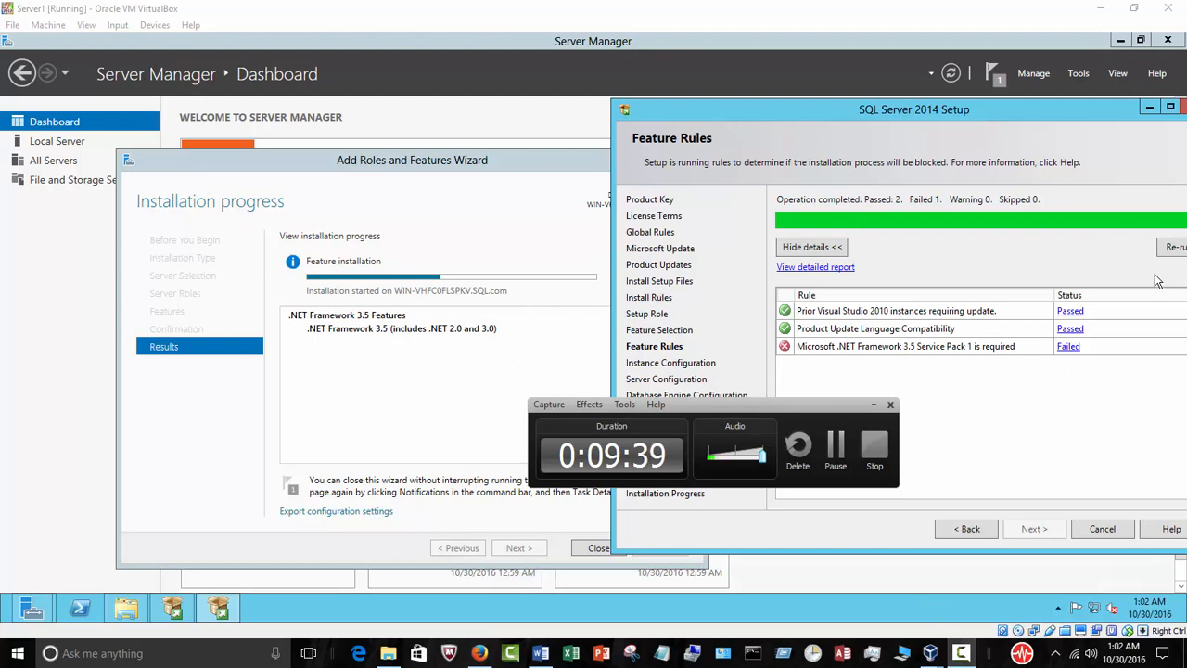
left_click(835, 451)
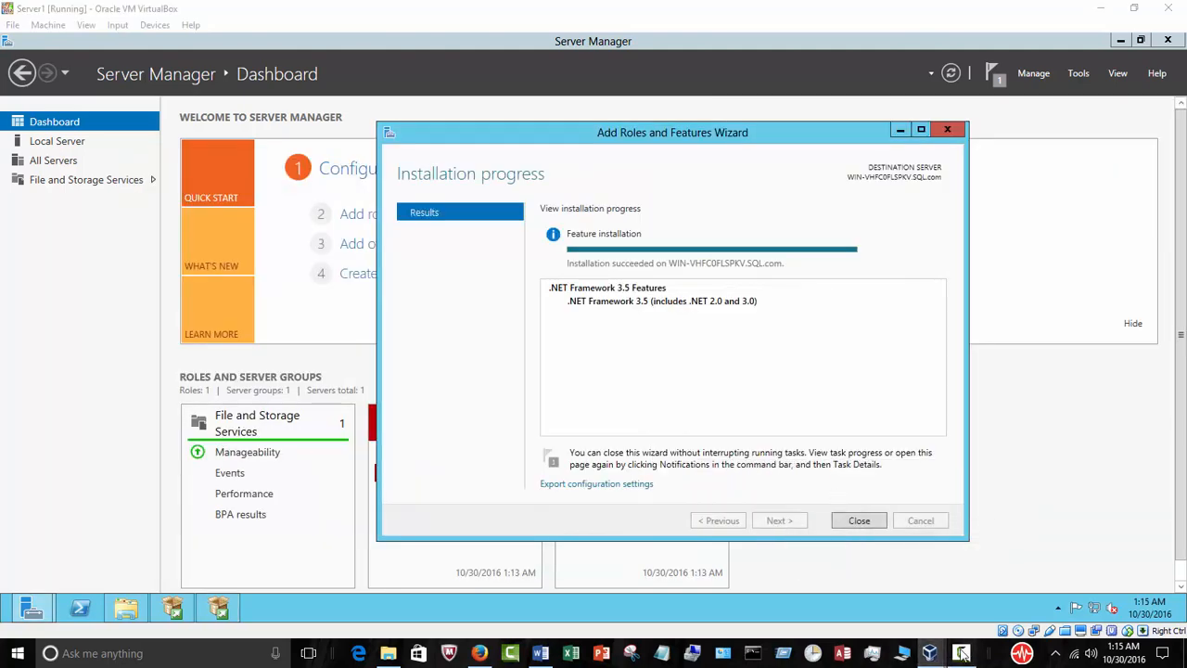
left_click(961, 653)
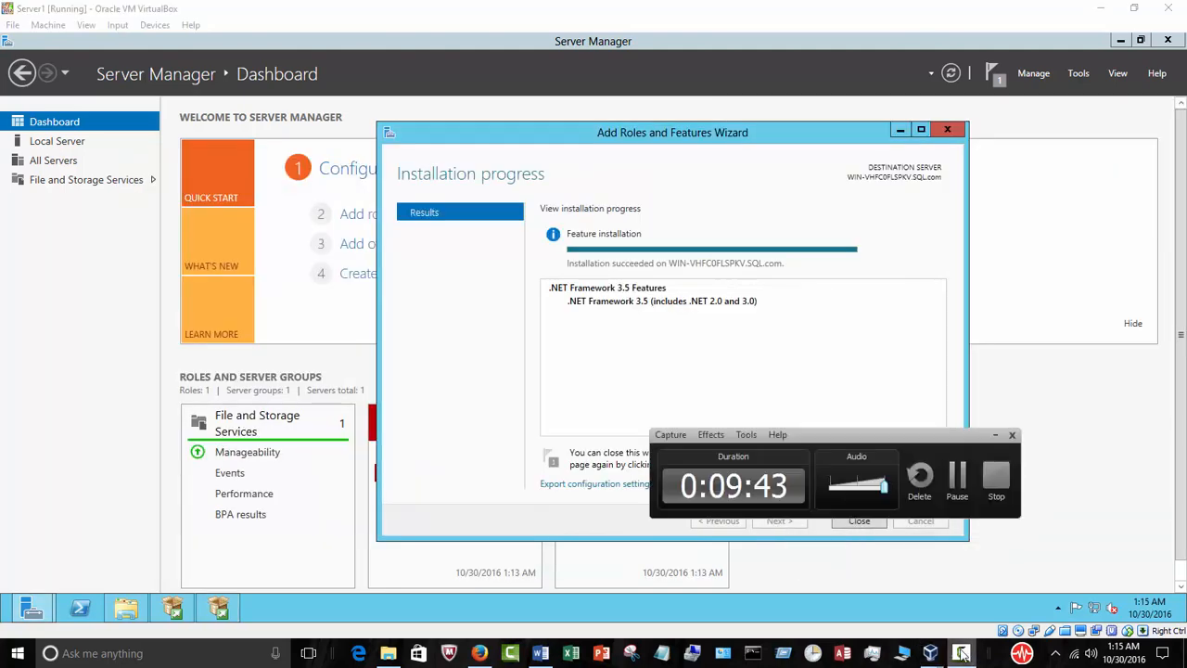
left_click(994, 435)
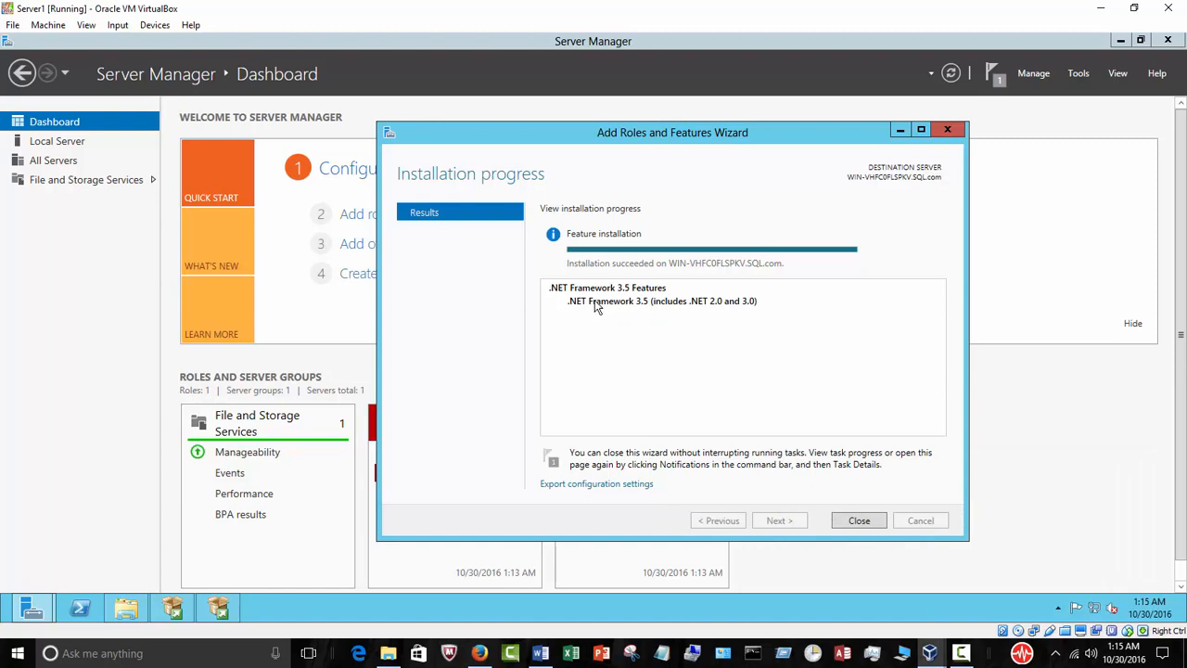
Re-run the SQL Server Feature Rules check to reach Instance Configuration, and close the Add Roles and Features Wizard.
left_click_drag(674, 134, 491, 114)
left_click(218, 607)
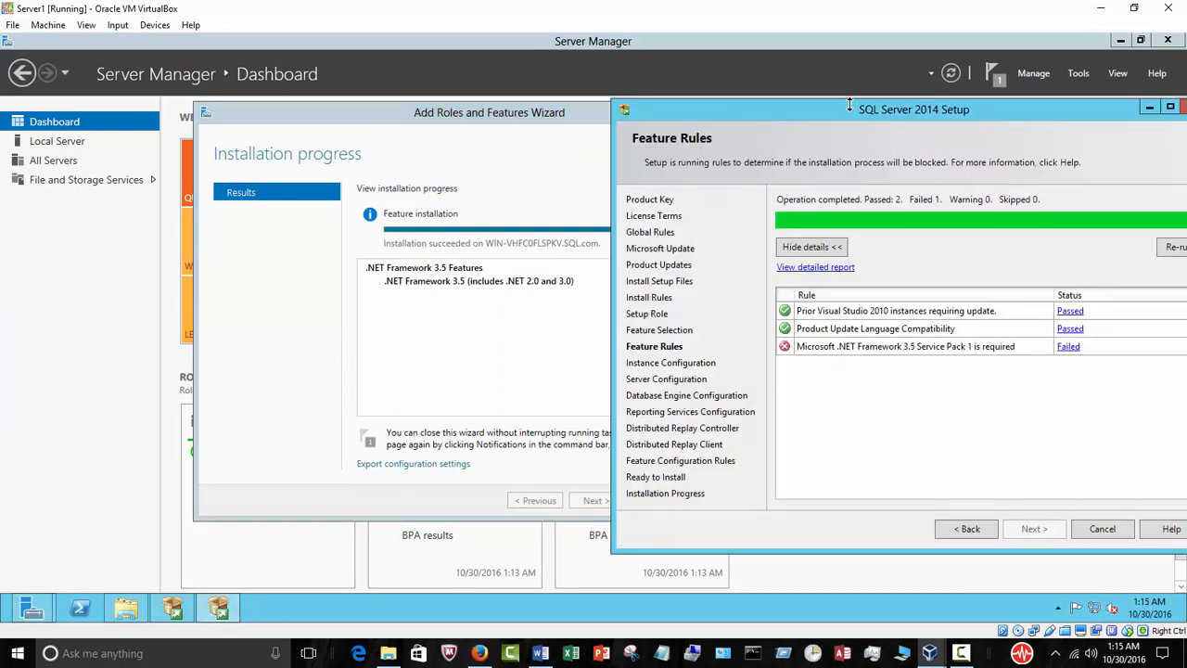
left_click_drag(856, 111, 764, 120)
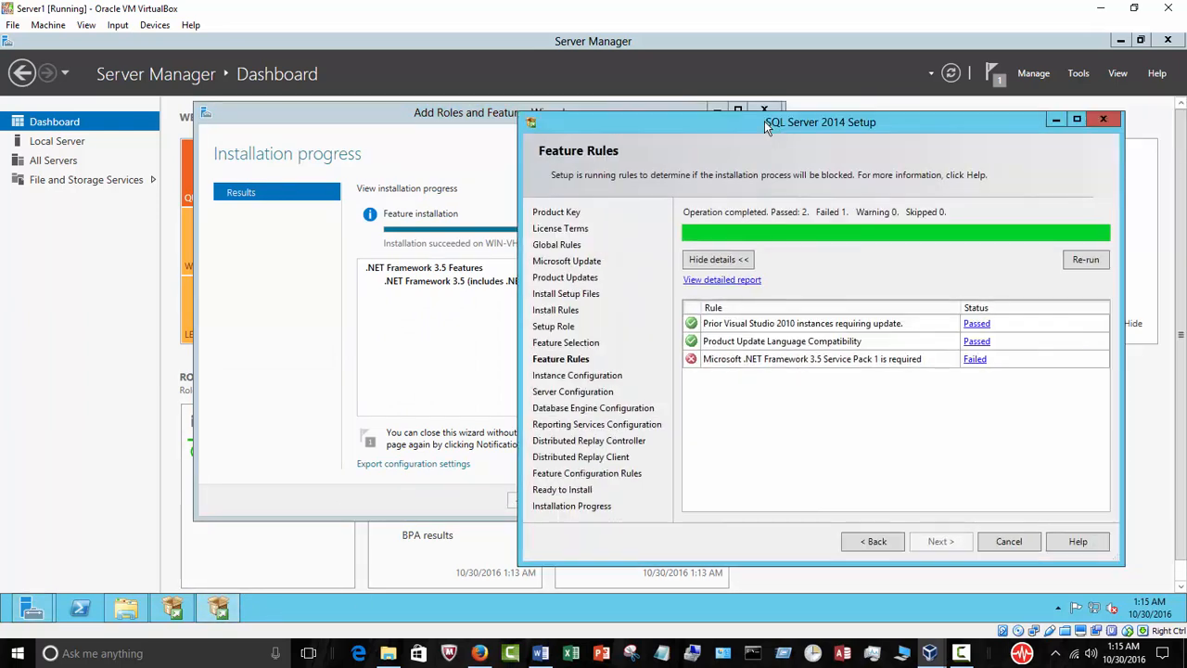
left_click(1085, 259)
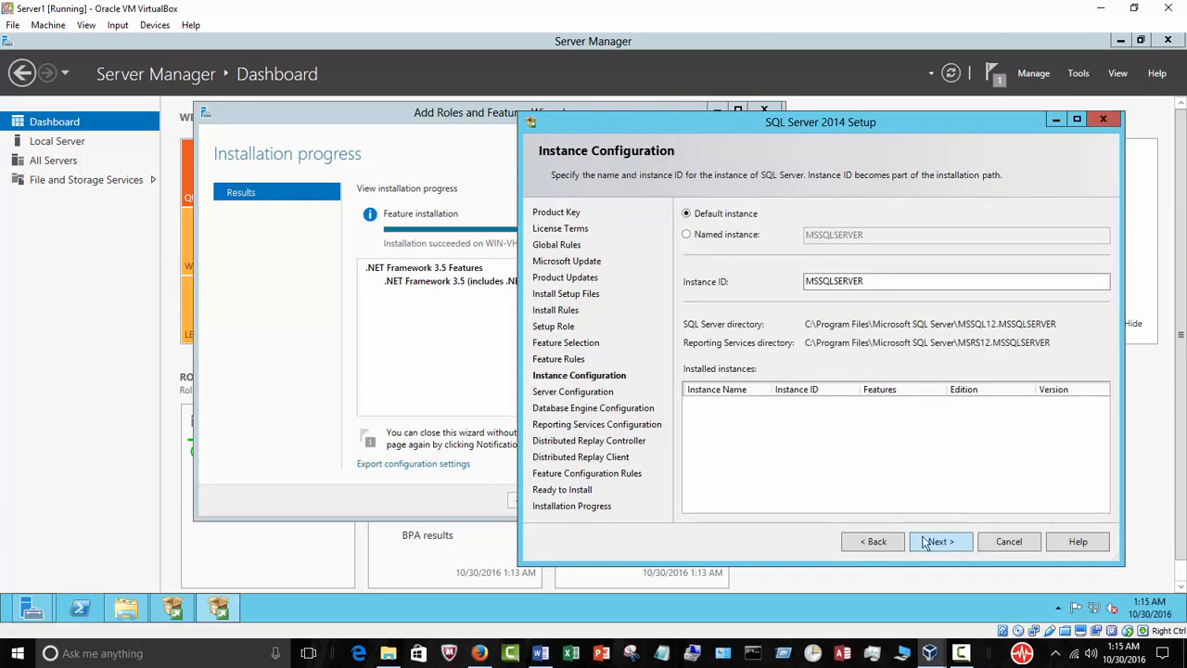
left_click(434, 382)
left_click(677, 501)
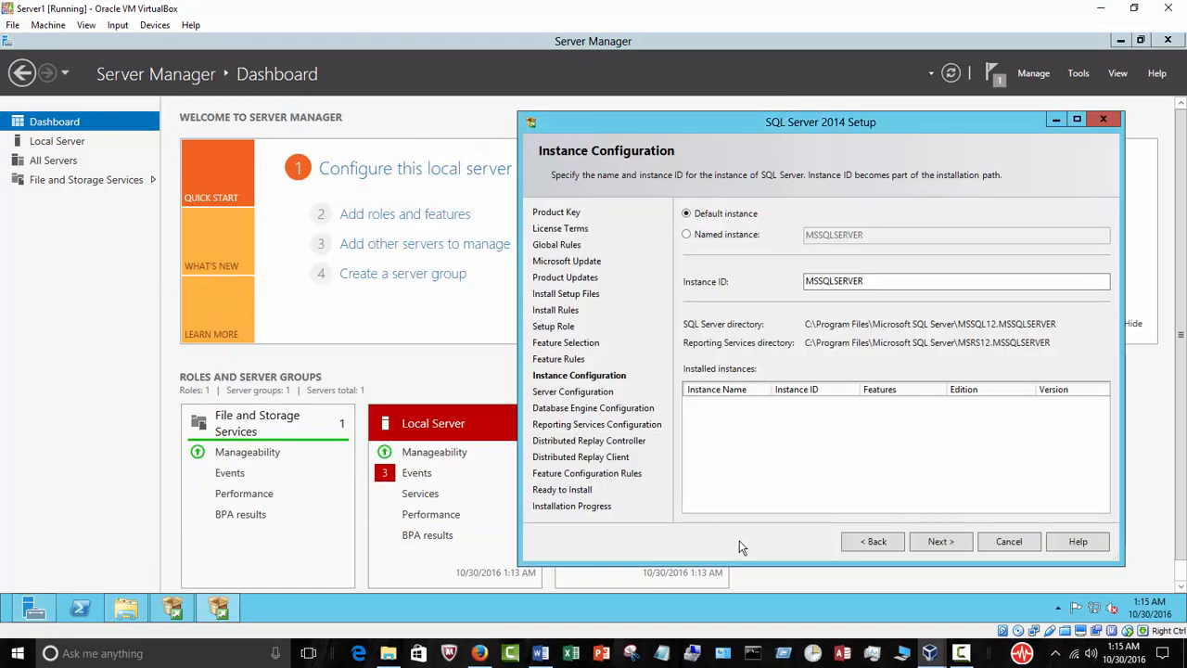
Minimize Server Manager, centre the SQL Server 2014 Setup window, and accept the default instance with instance ID MSSQLSERVER.
left_click(1120, 40)
left_click_drag(809, 130, 643, 117)
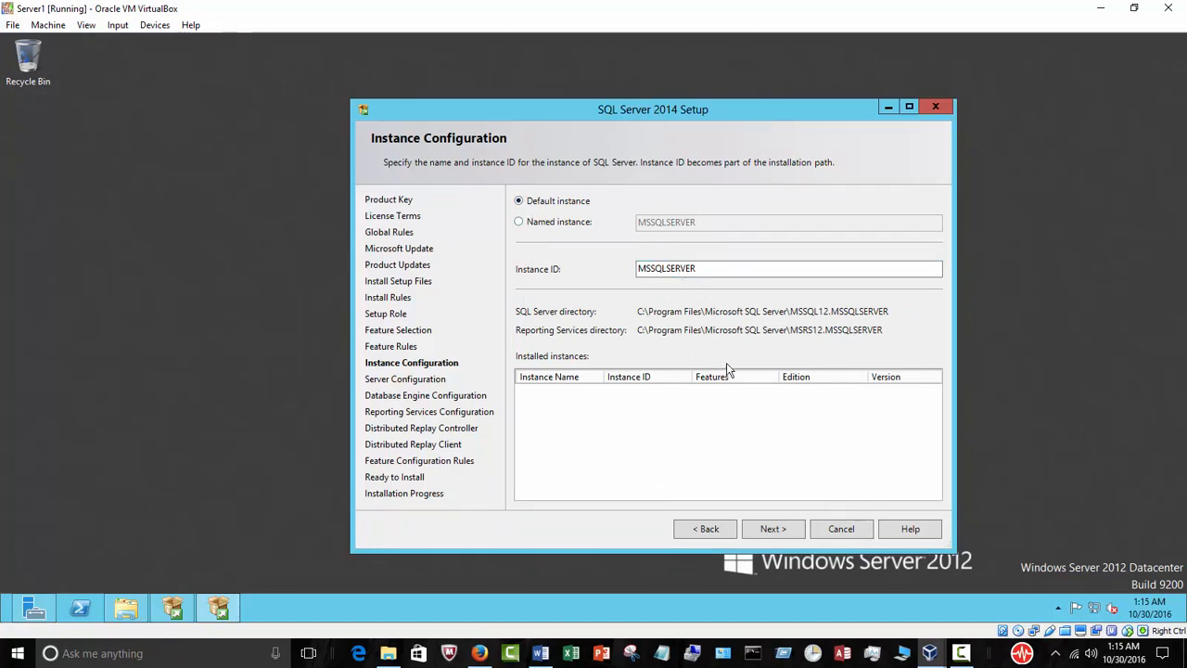
left_click(789, 535)
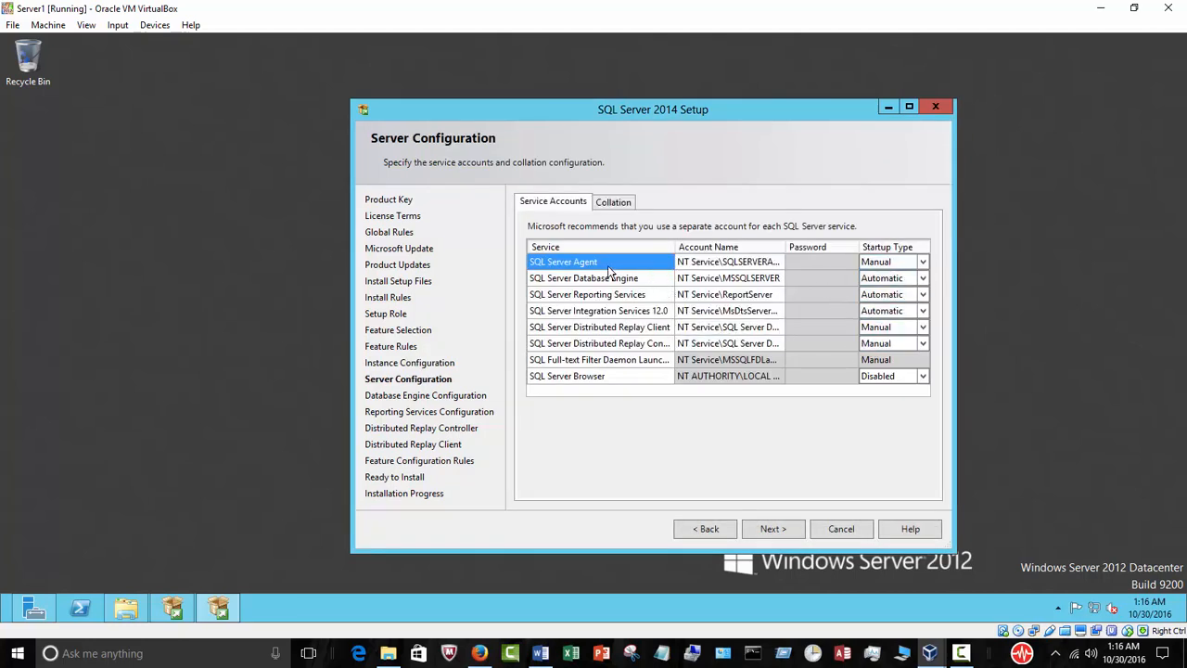
Set the SQL Server Agent service's startup type to Automatic and advance to Database Engine Configuration.
left_click(923, 262)
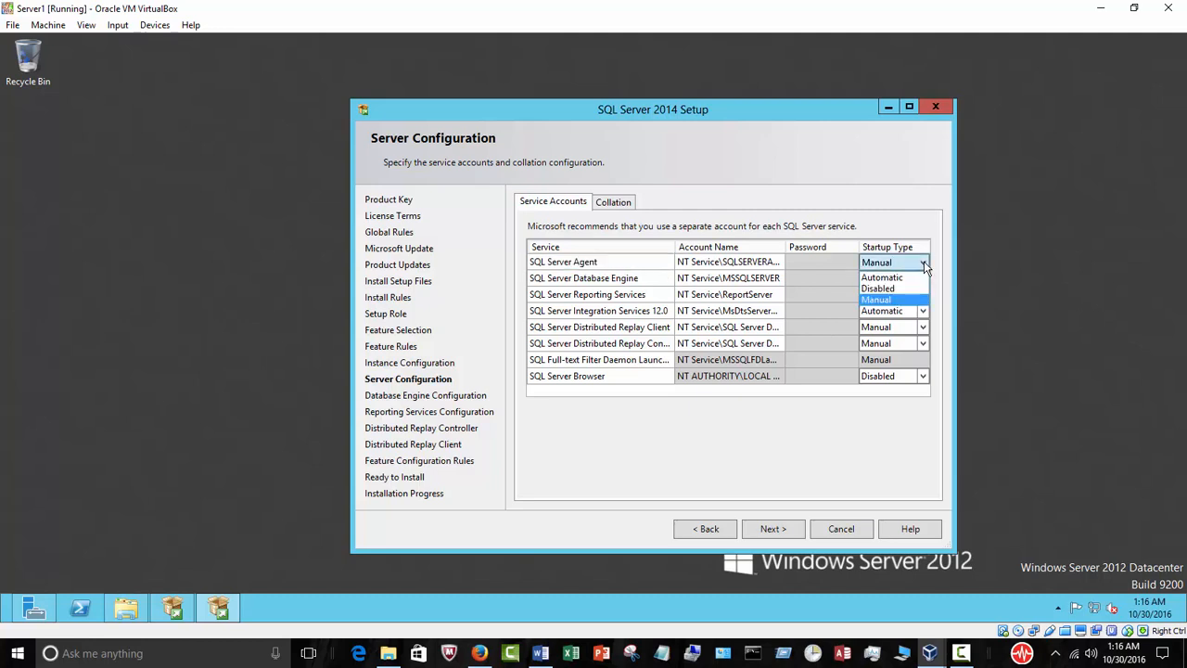
left_click(905, 280)
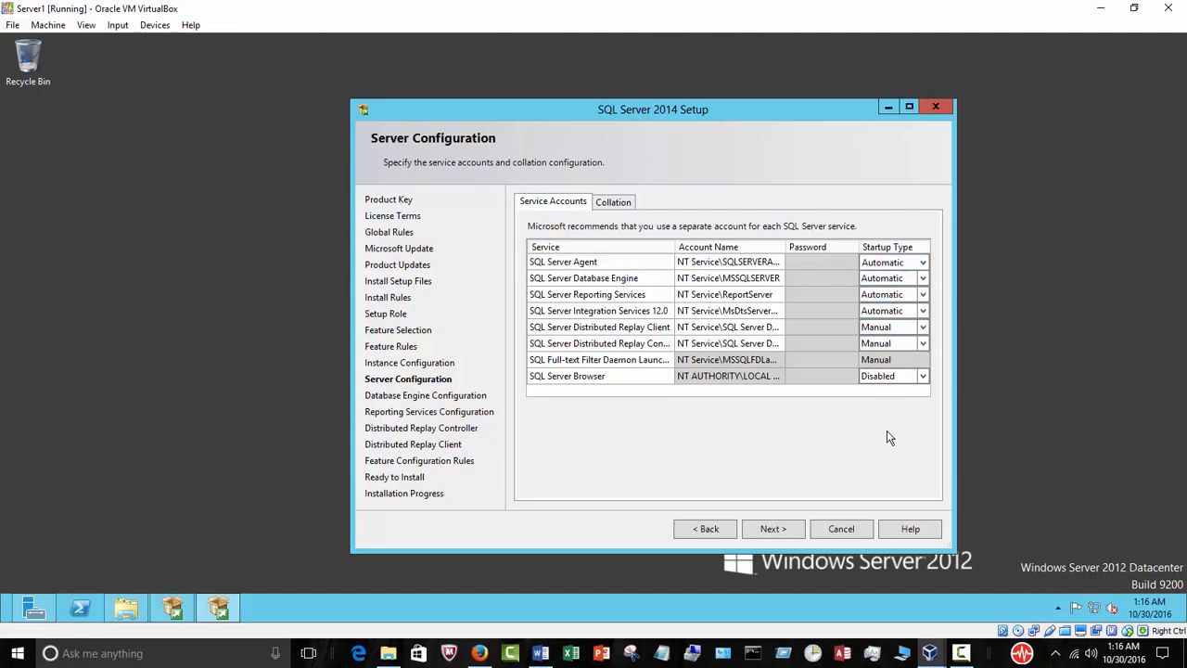
left_click(786, 529)
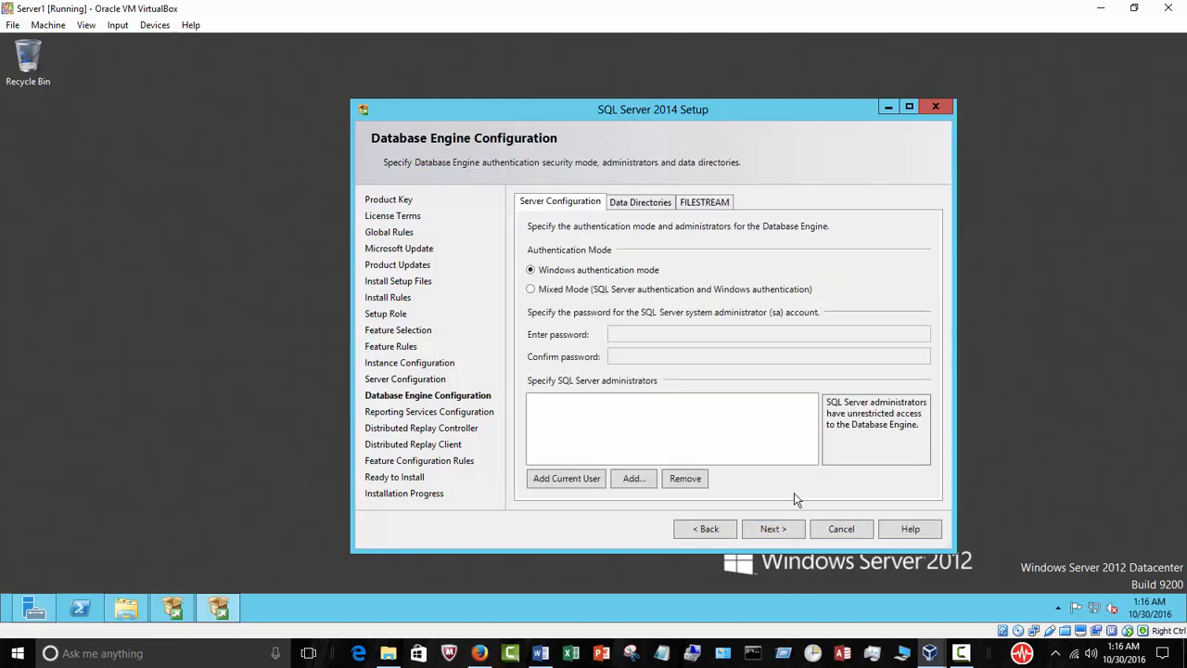
Add the current user as SQL Server administrator with Windows authentication mode, and accept Install and configure for native-mode Reporting Services.
left_click(572, 479)
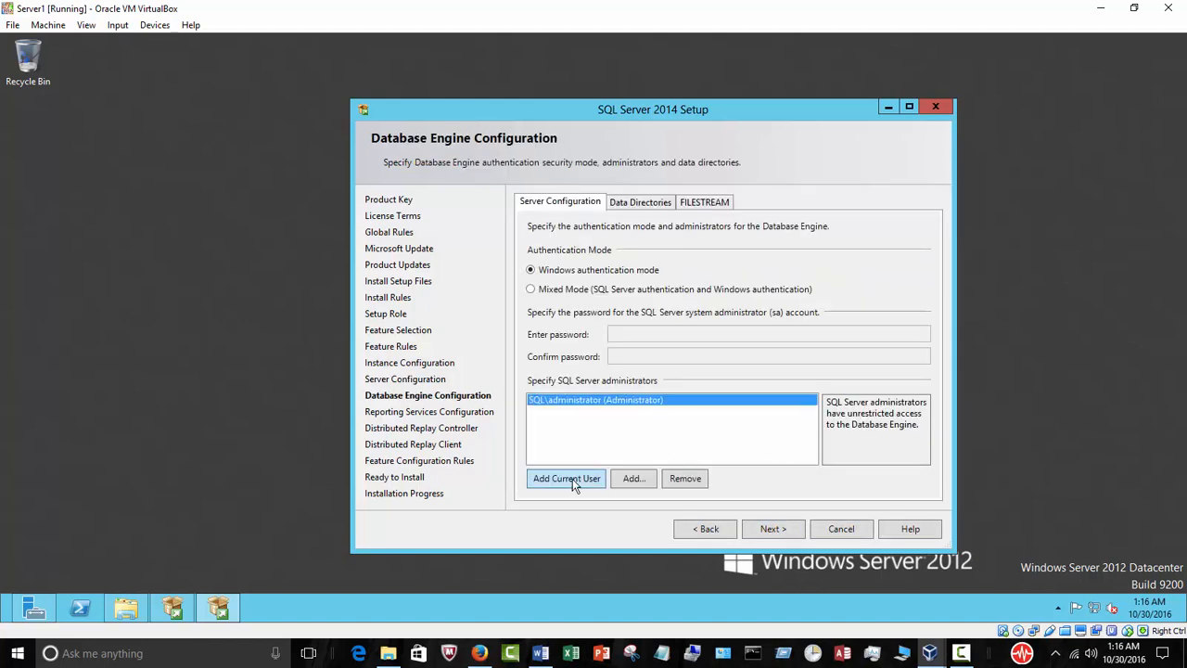
left_click(770, 530)
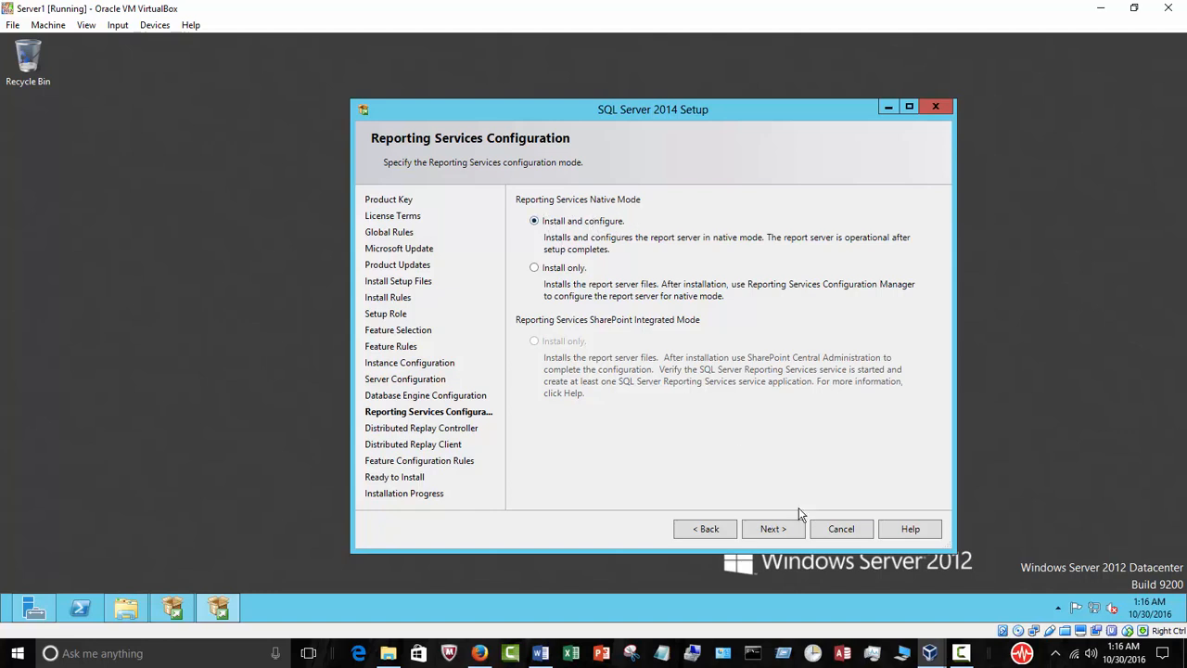
left_click(770, 528)
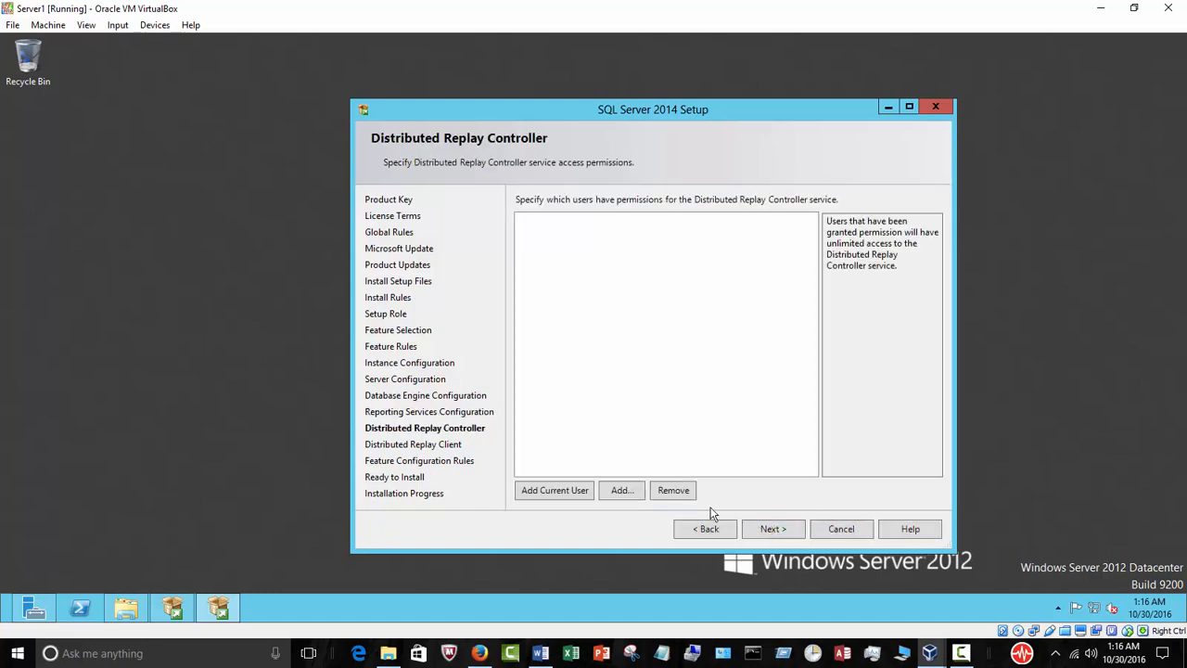
Grant the current user Distributed Replay Controller permissions, accept the Distributed Replay Client defaults, and start the installation.
left_click(581, 492)
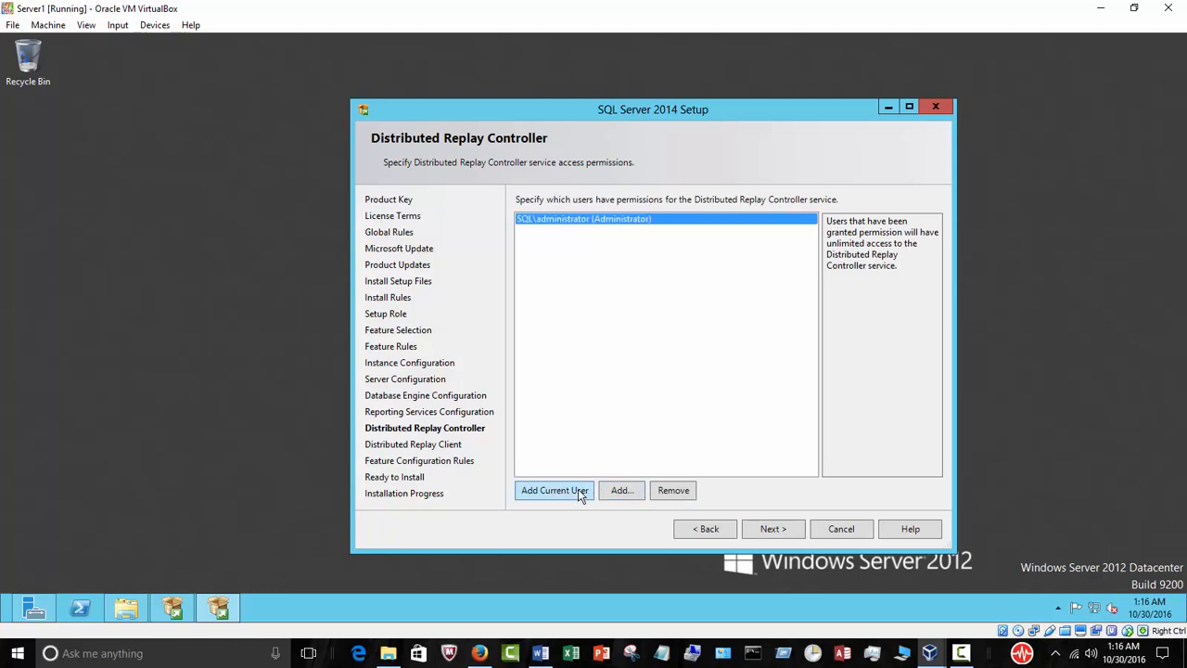
left_click(771, 532)
left_click(771, 530)
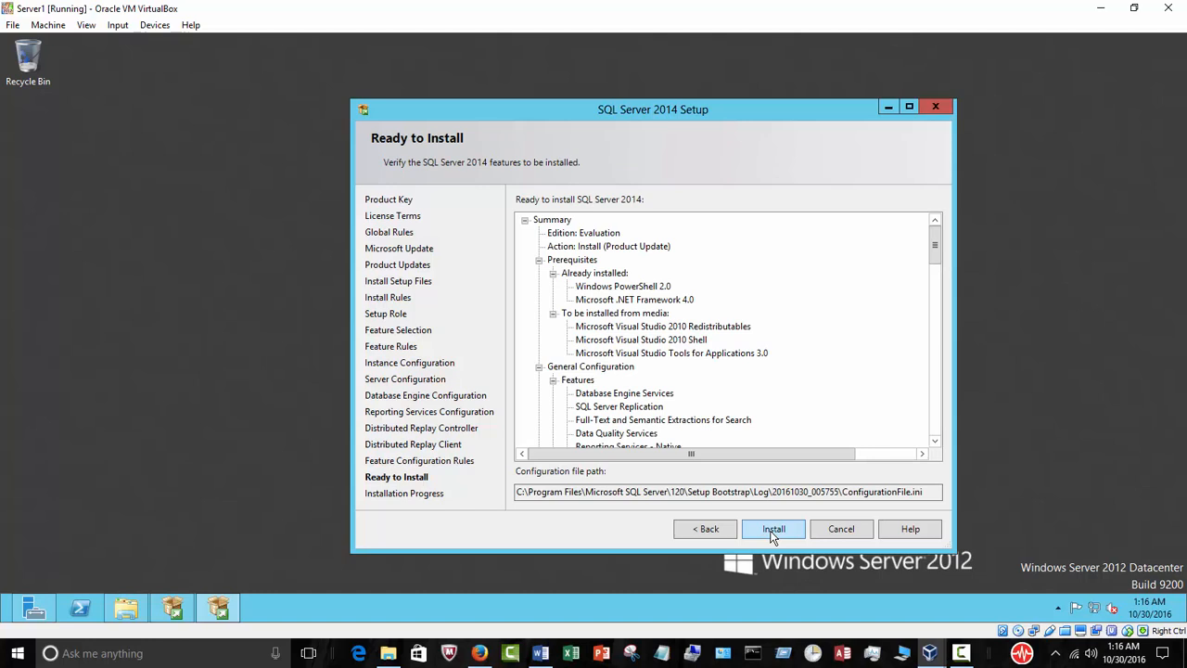
left_click(773, 533)
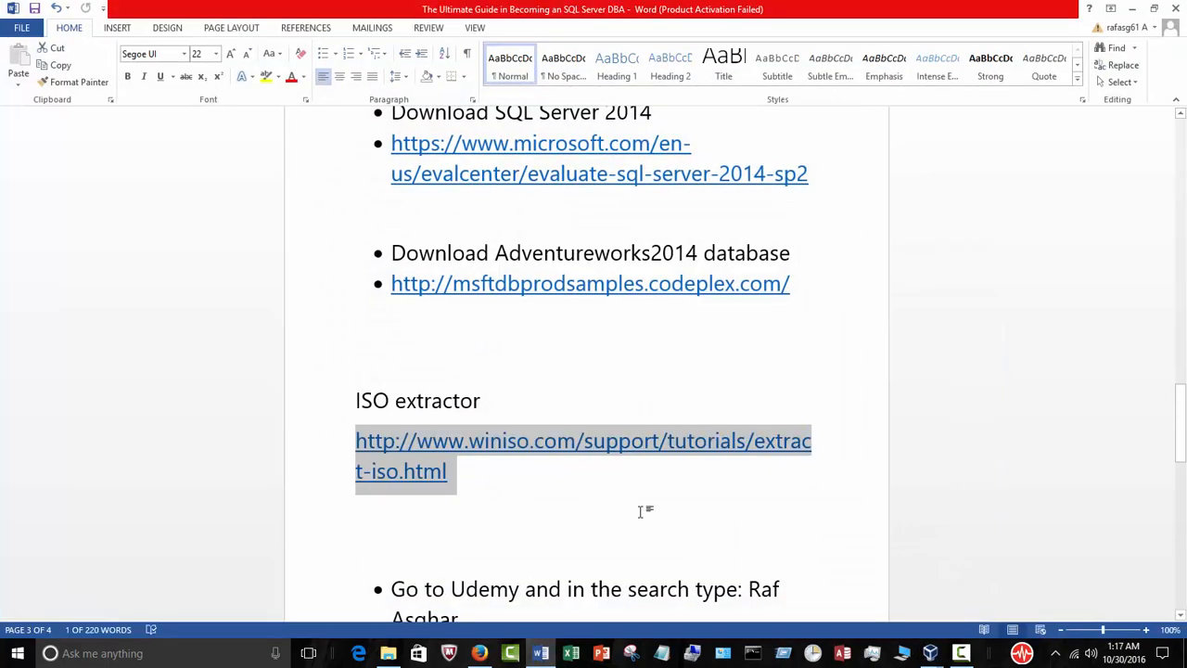
Switch to the Word course outline and review its topics around Install SQL Server 2014 and Attach AdventureWorks2014 database, then minimize it.
scroll(705, 424, "up", 2)
left_click(784, 422)
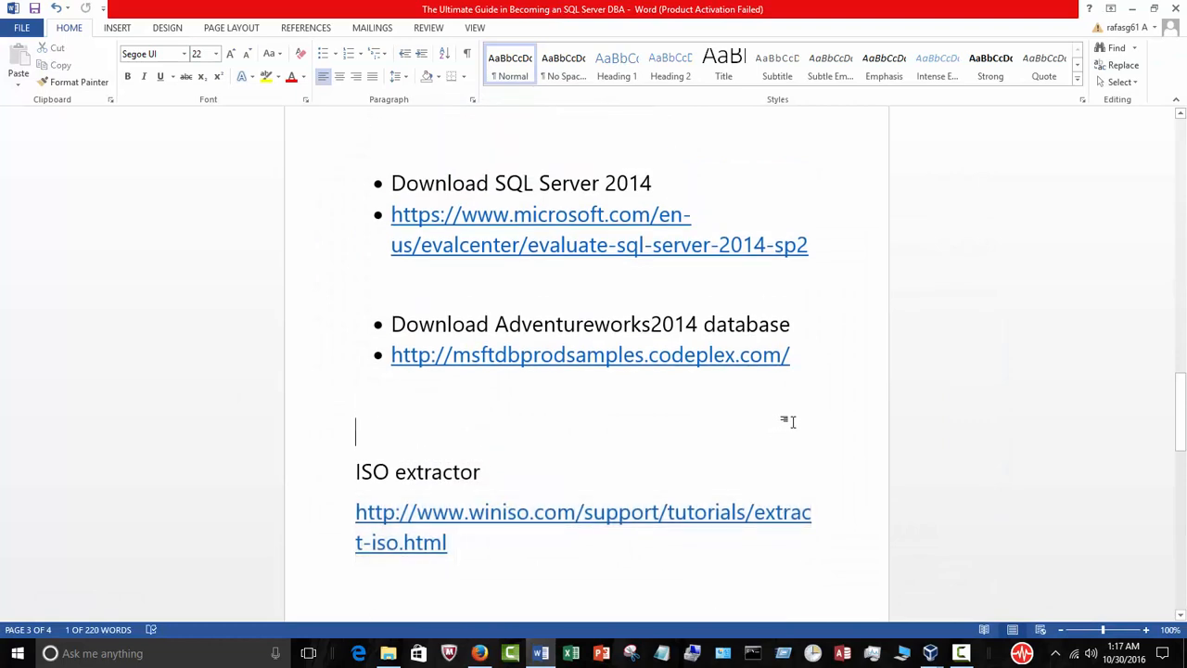
scroll(877, 405, "up", 10)
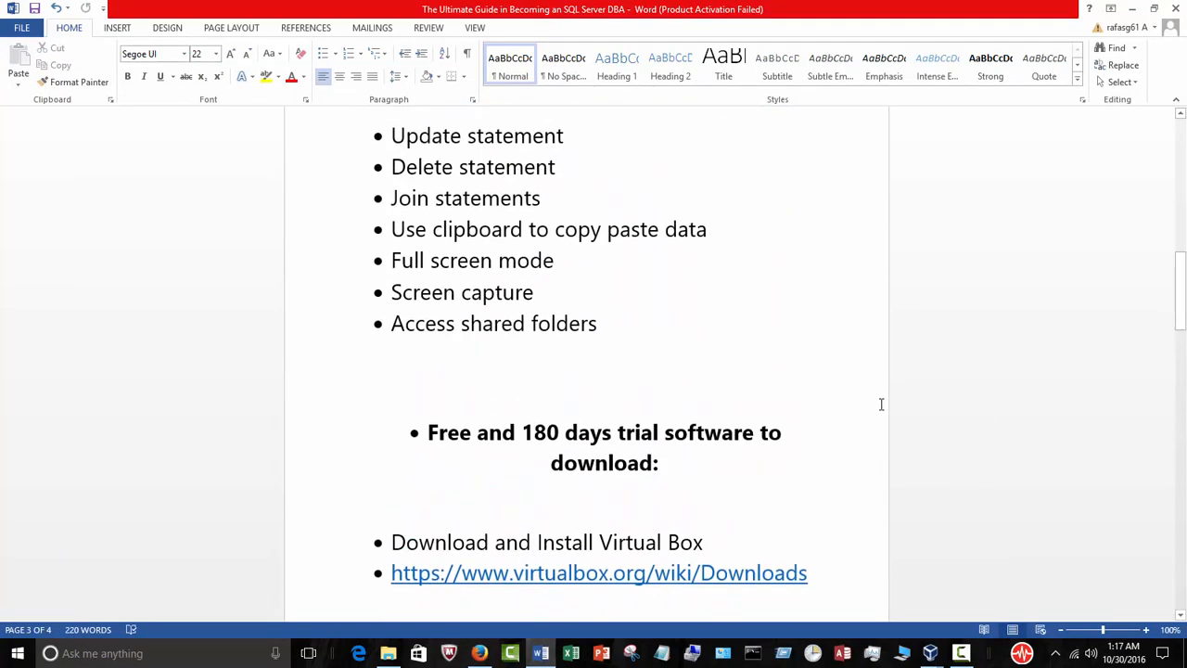
scroll(881, 403, "up", 12)
scroll(881, 403, "down", 9)
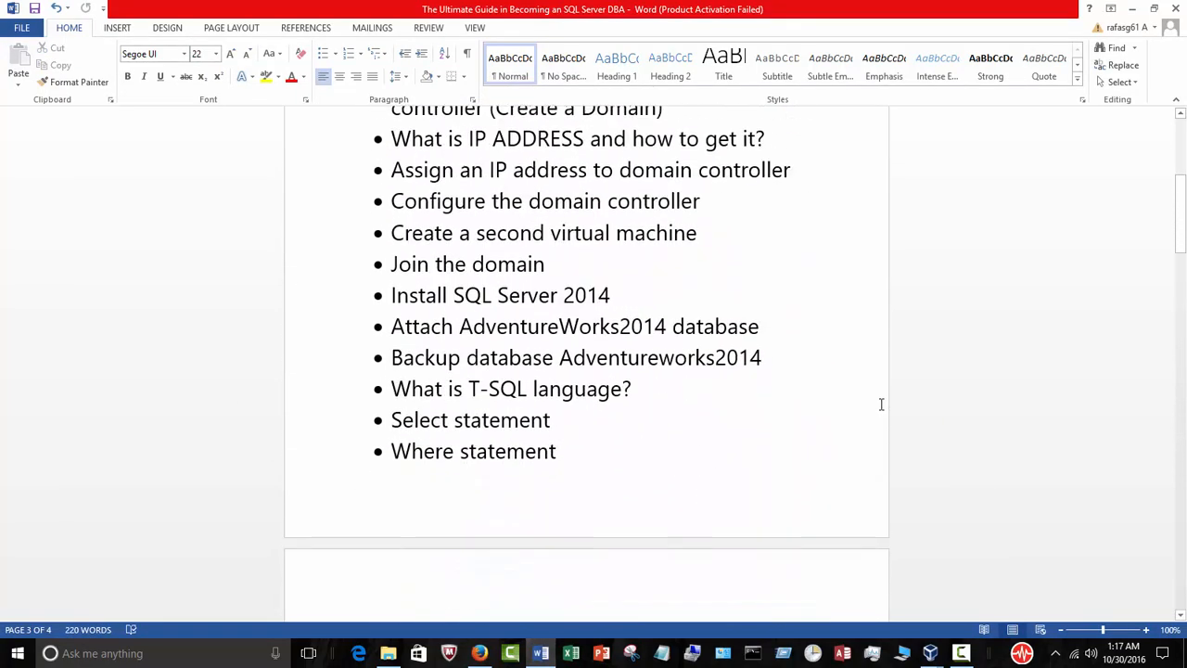
left_click_drag(610, 291, 400, 298)
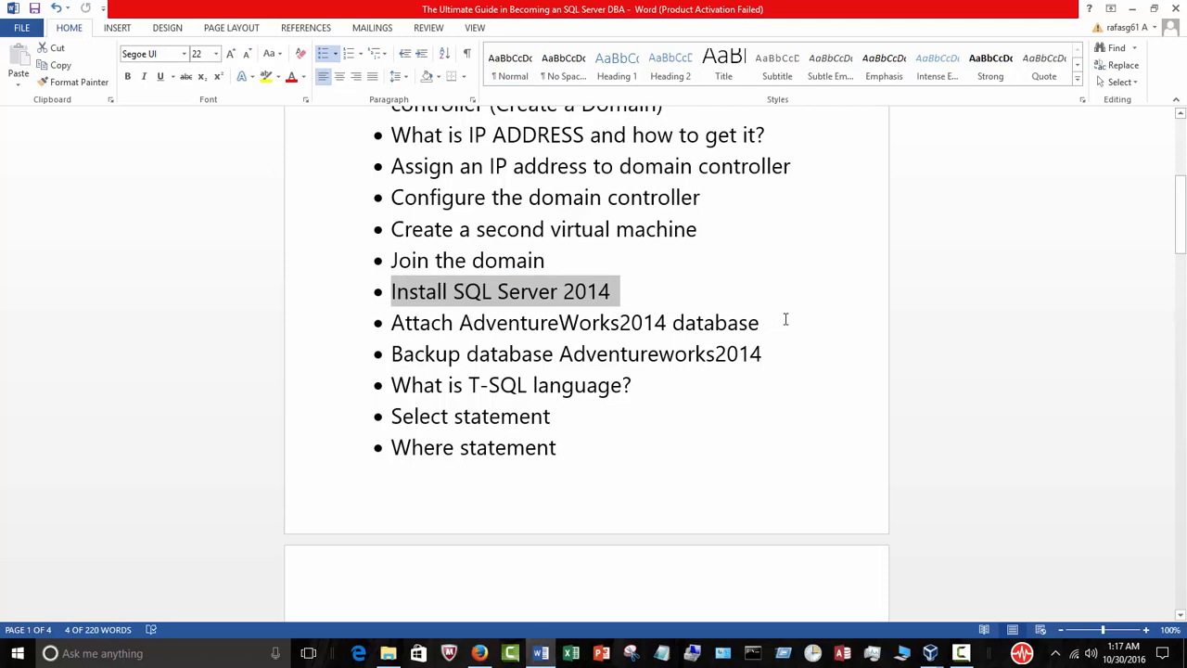
left_click(785, 319)
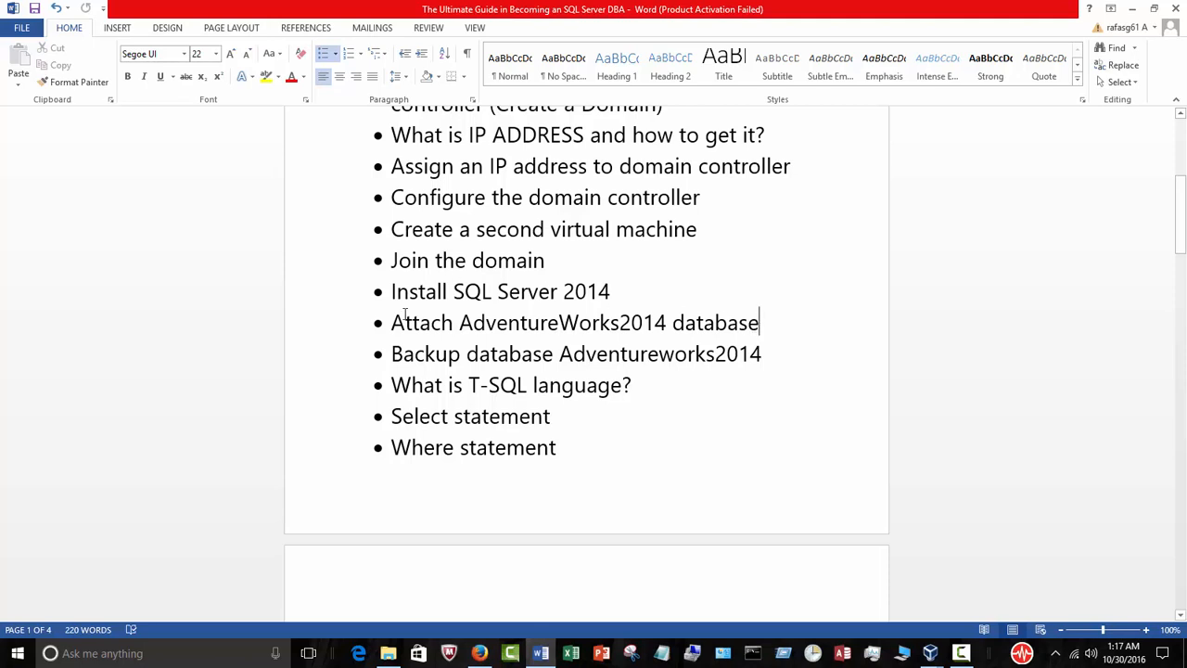
left_click(621, 293)
left_click(1132, 9)
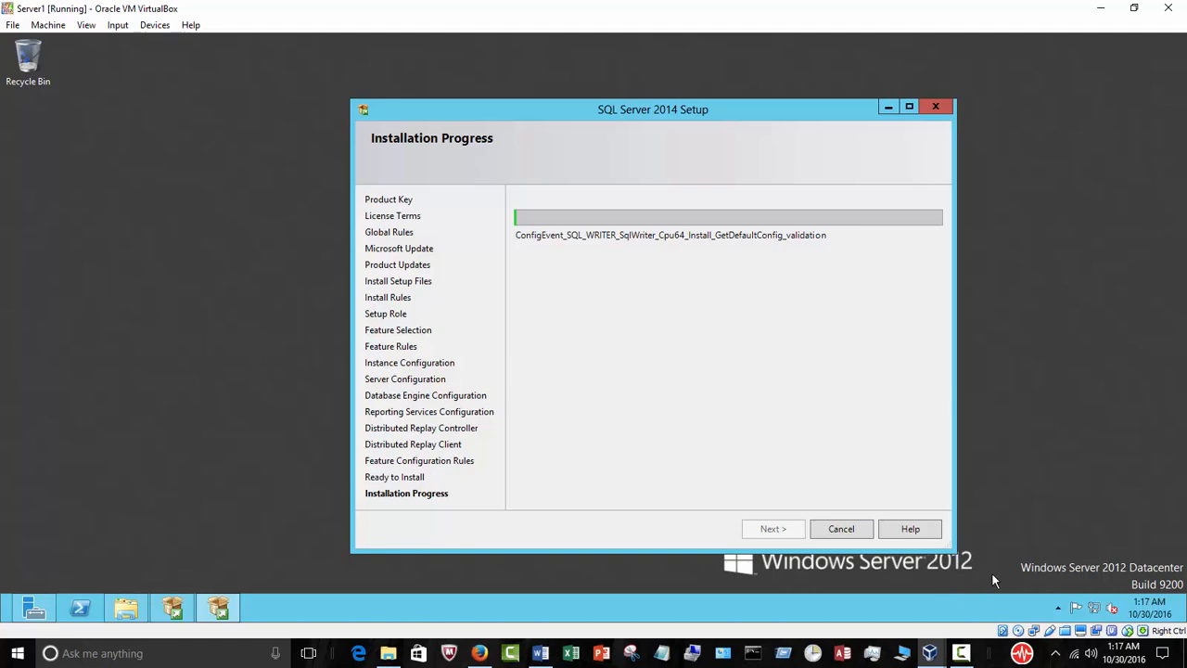
left_click(964, 653)
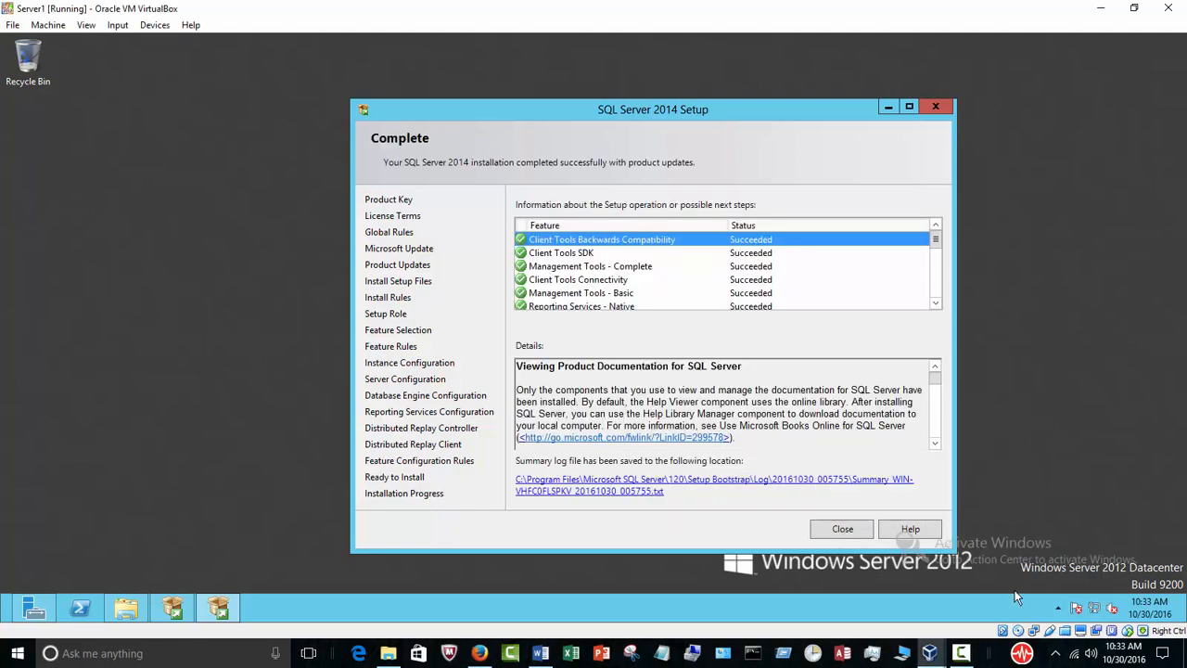
left_click(962, 653)
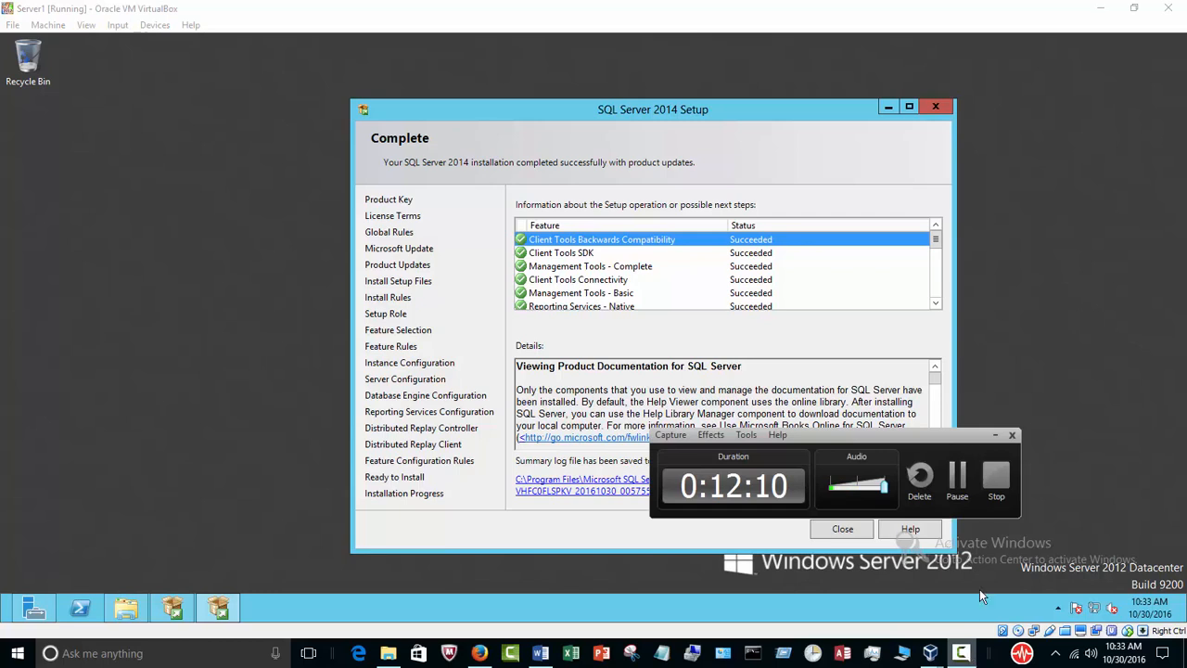
left_click(995, 434)
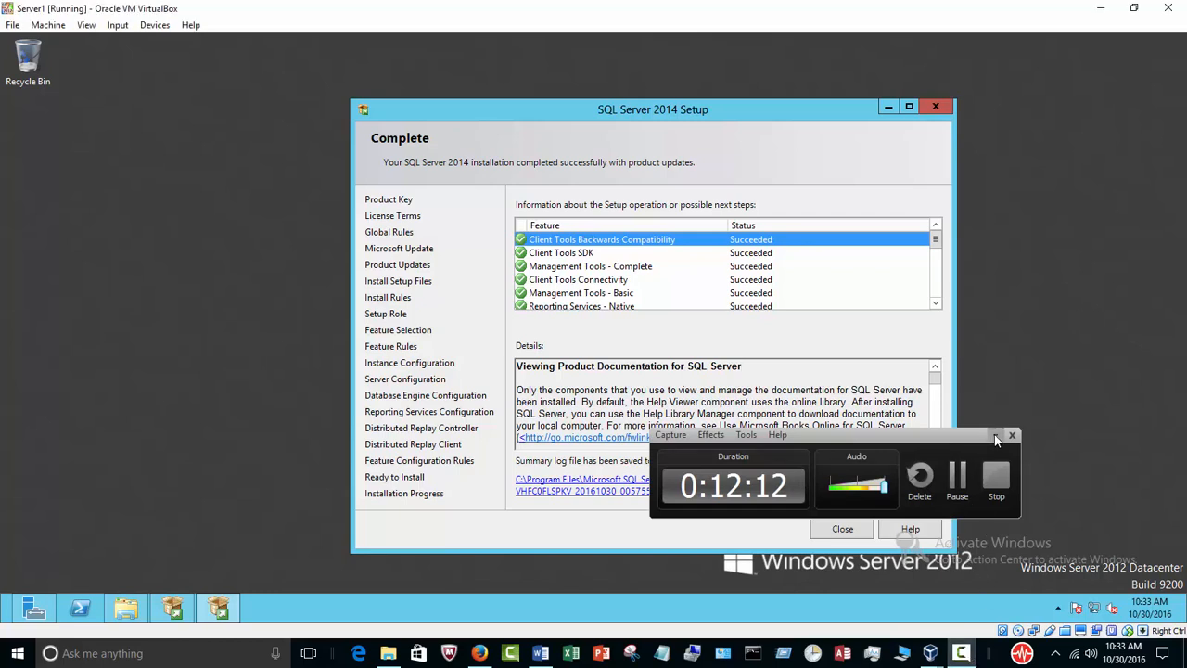
Check the installed feature statuses through the end of the list, and close SQL Server 2014 Setup and SQL Server Installation Center.
left_click_drag(936, 249, 938, 320)
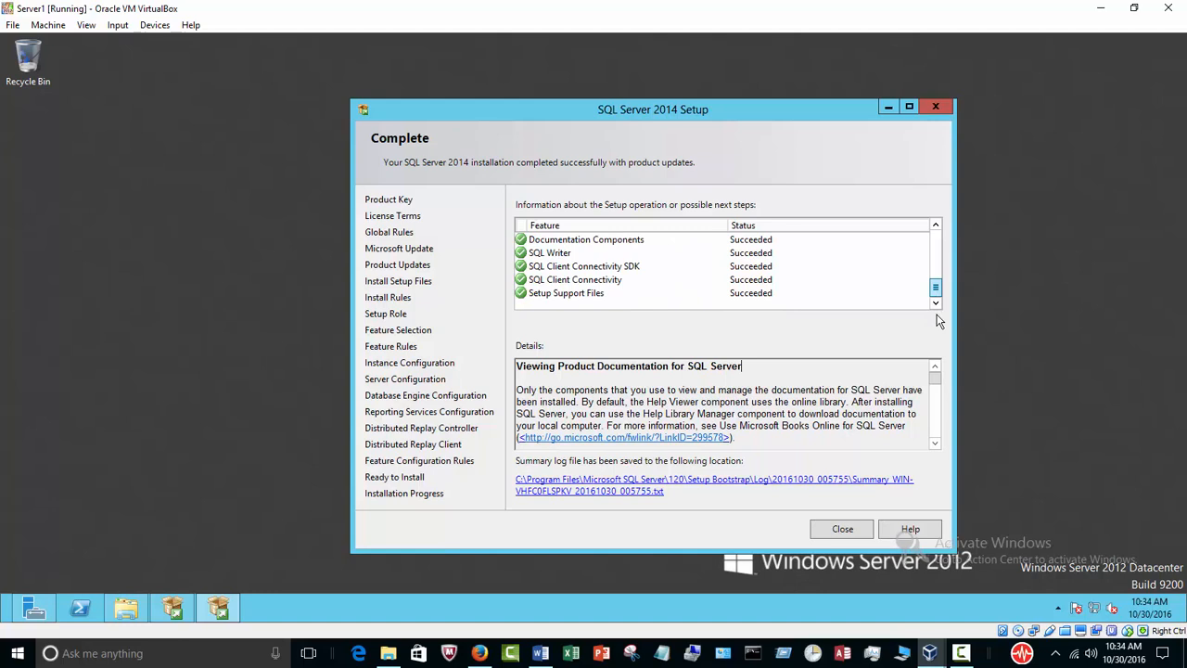
left_click(853, 529)
left_click(175, 610)
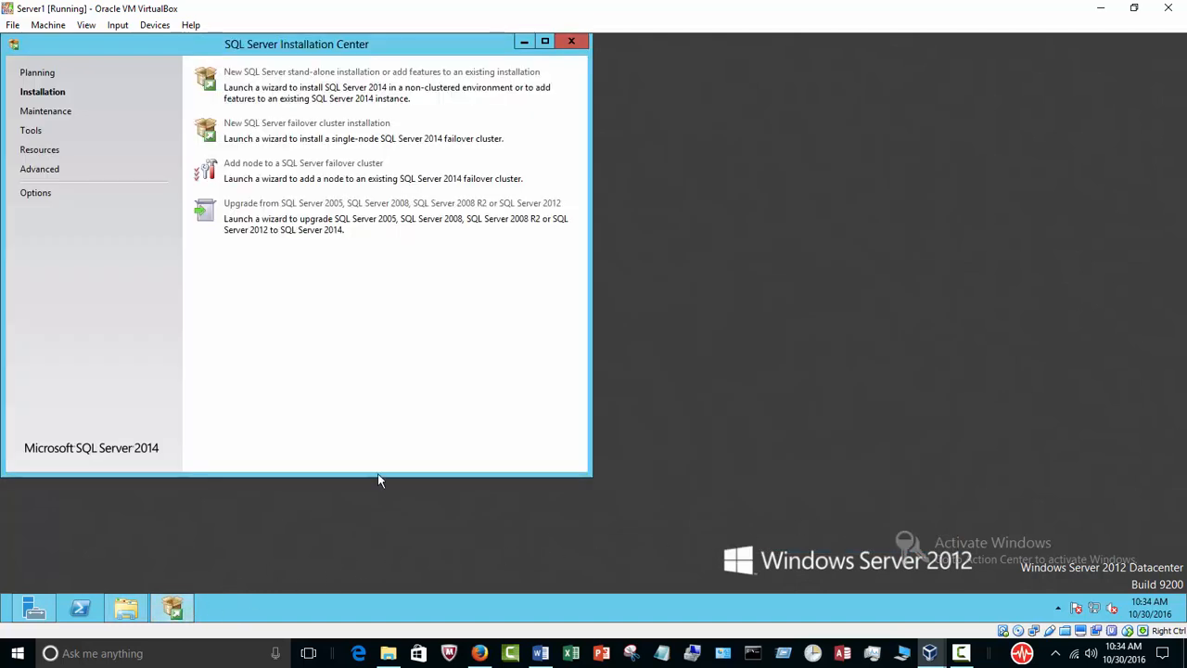
left_click(572, 43)
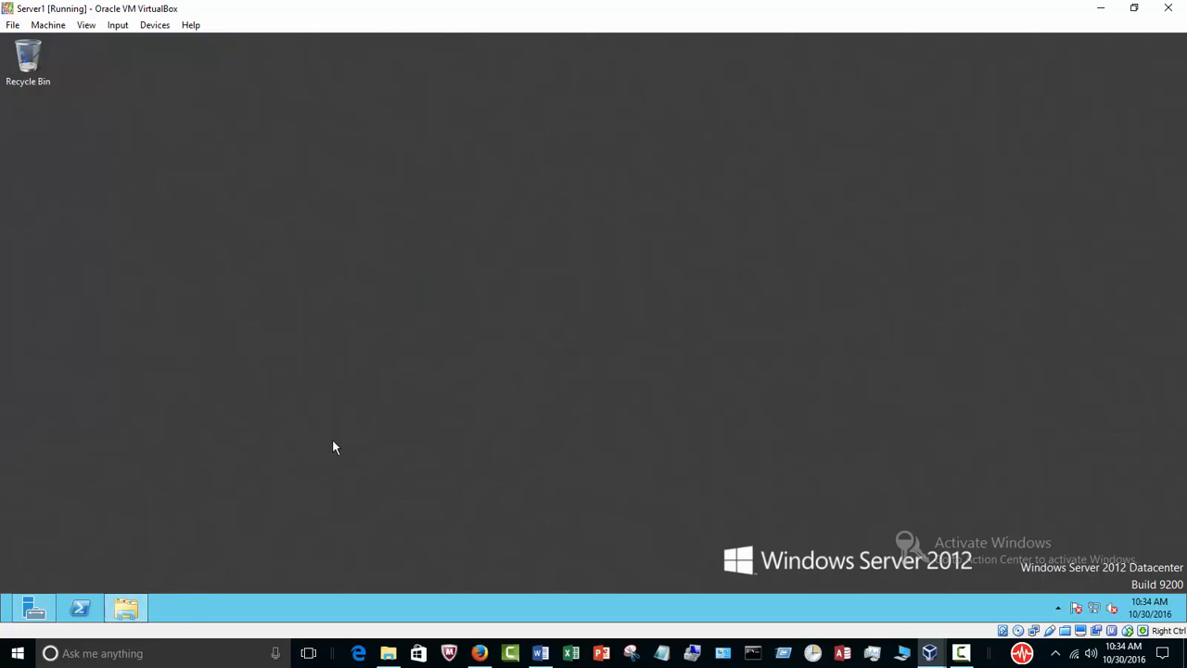
Close the sql_2014 shared drive window and Server Manager to clear the server's desktop.
left_click(127, 608)
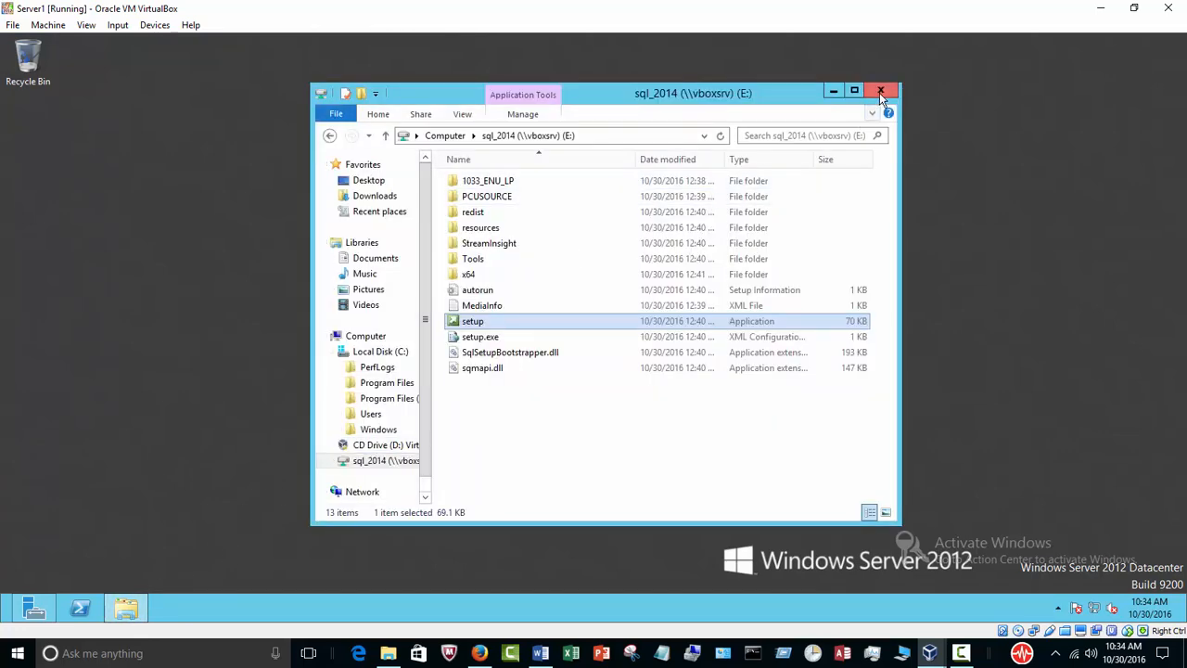
left_click(880, 95)
left_click(33, 608)
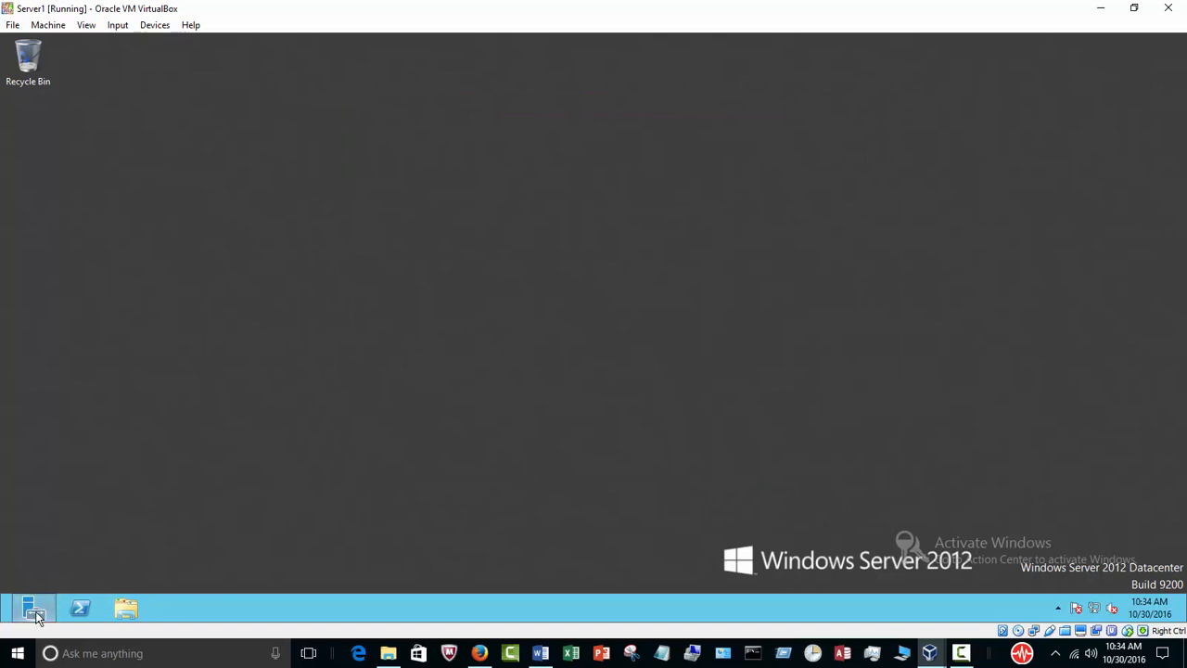
left_click(1167, 40)
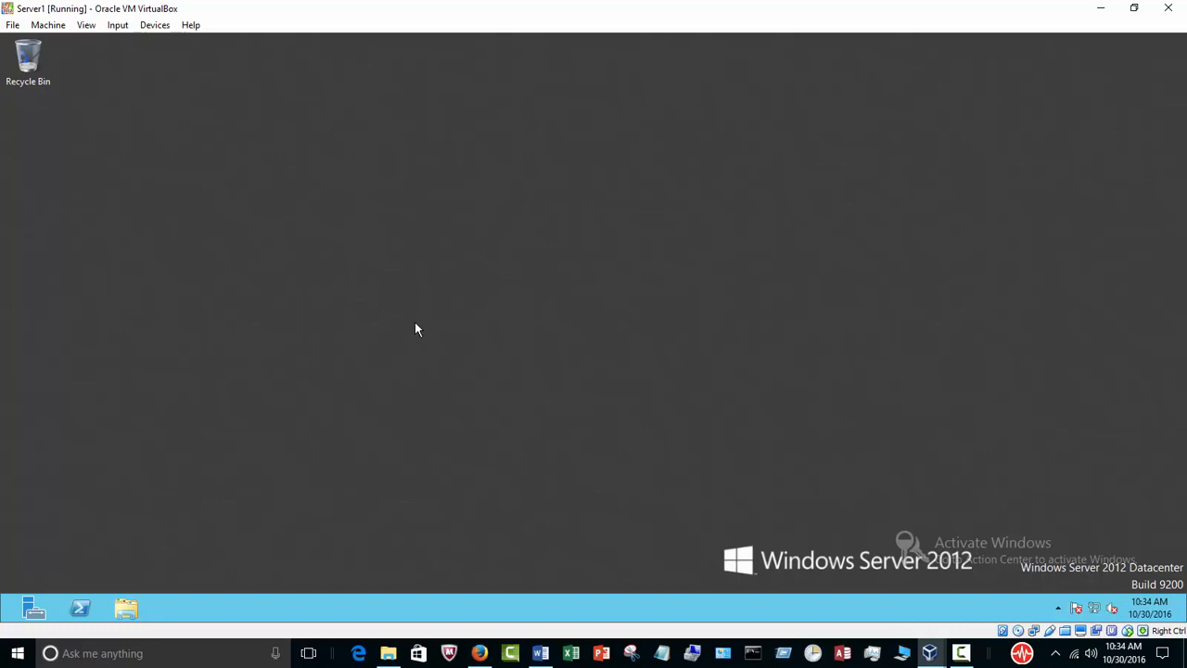
Pin SQL Server 2014 Management Studio to the server's taskbar and launch it from the desktop.
key("super")
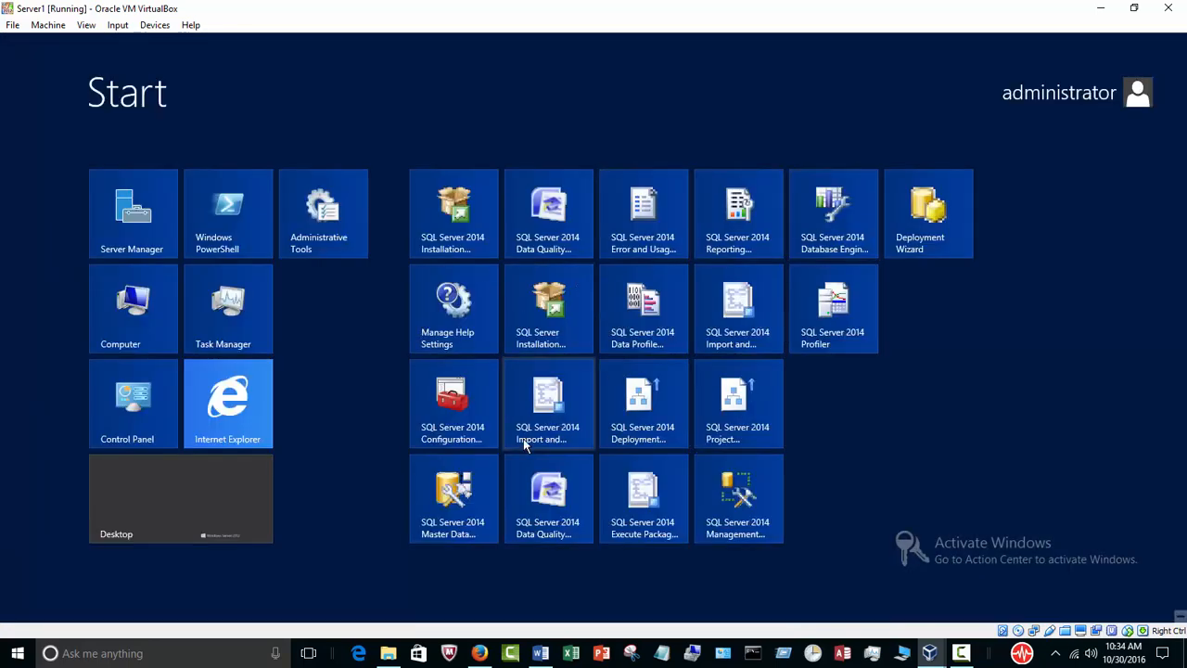
right_click(739, 498)
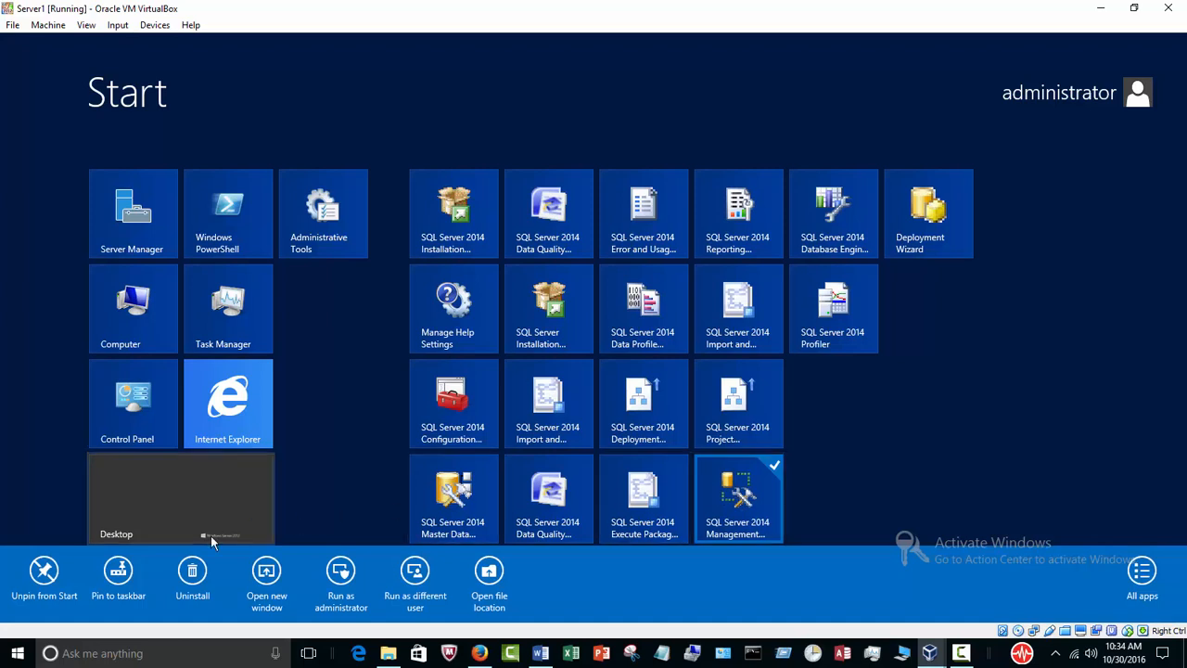
left_click(121, 583)
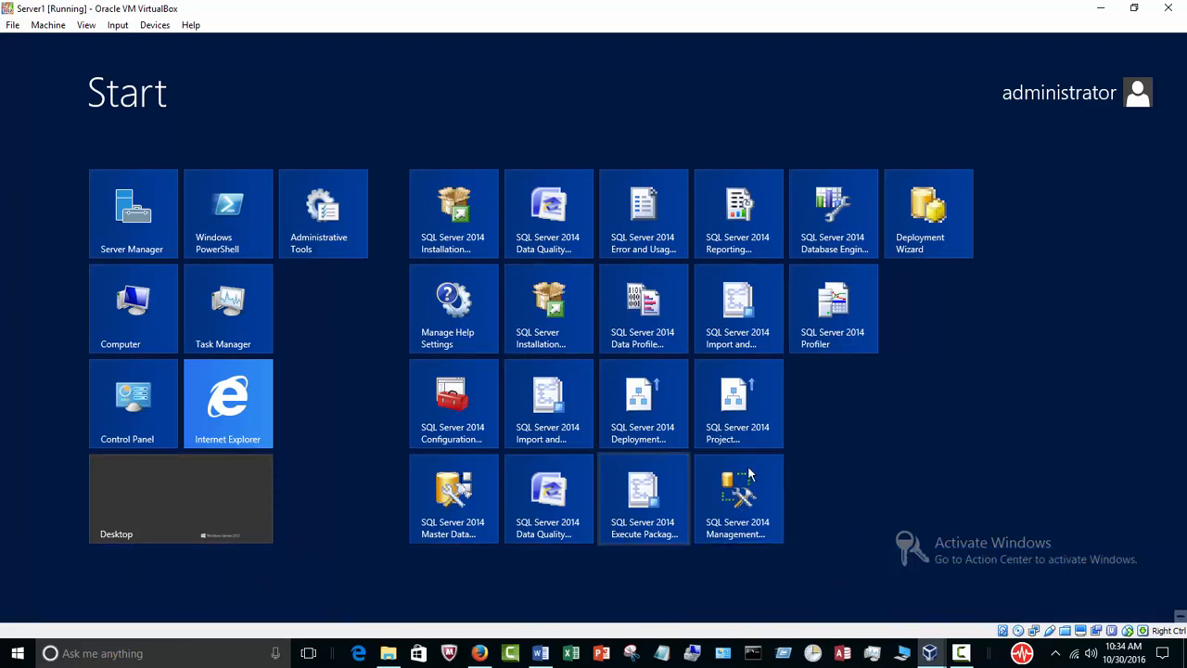
left_click(175, 514)
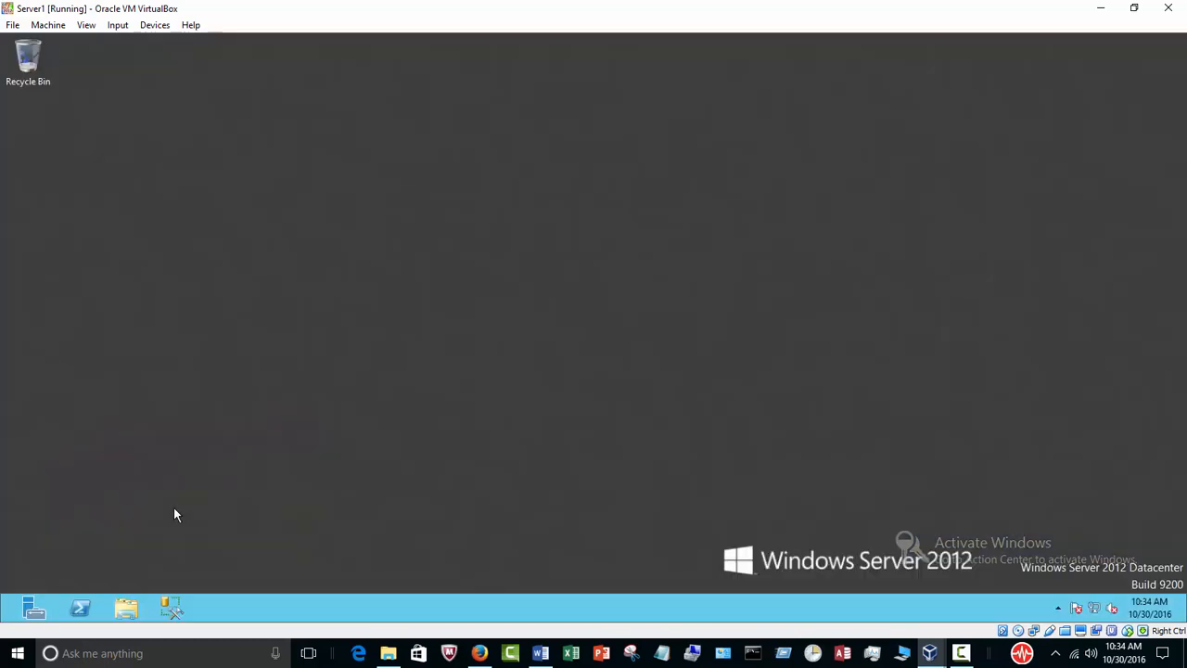
left_click(172, 607)
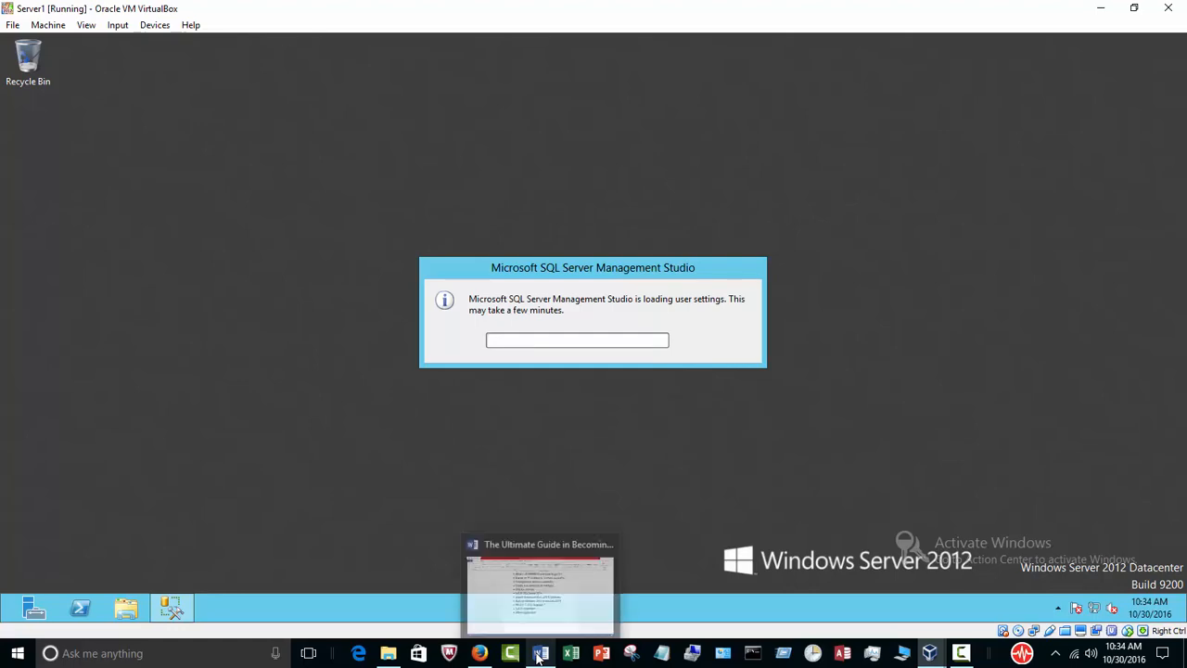
Switch to the Word outline, highlight Install SQL Server 2014 and Attach AdventureWorks2014 database in turn, and return to the virtual machine.
left_click(568, 631)
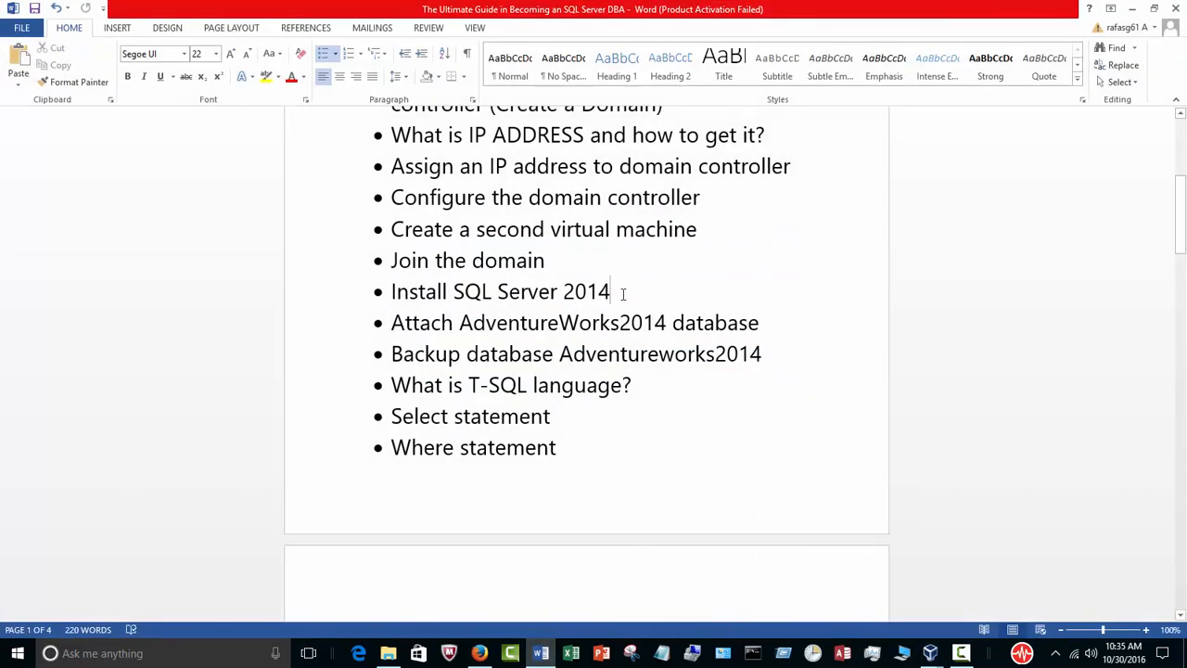
left_click_drag(586, 293, 412, 299)
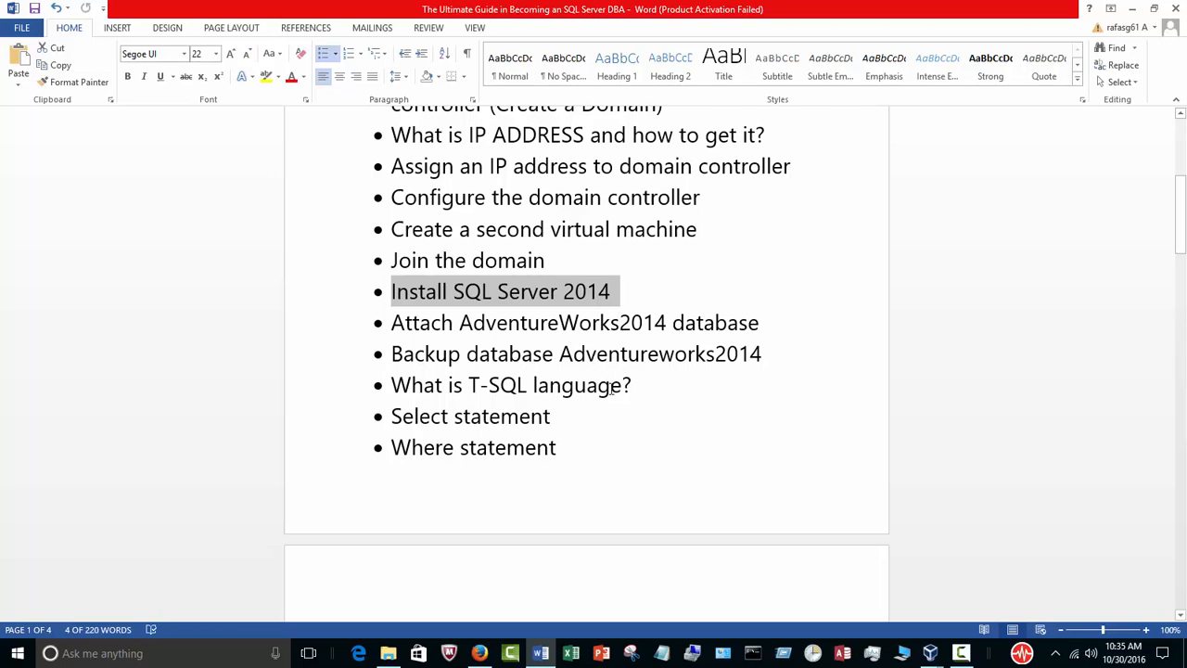
left_click_drag(766, 323, 424, 321)
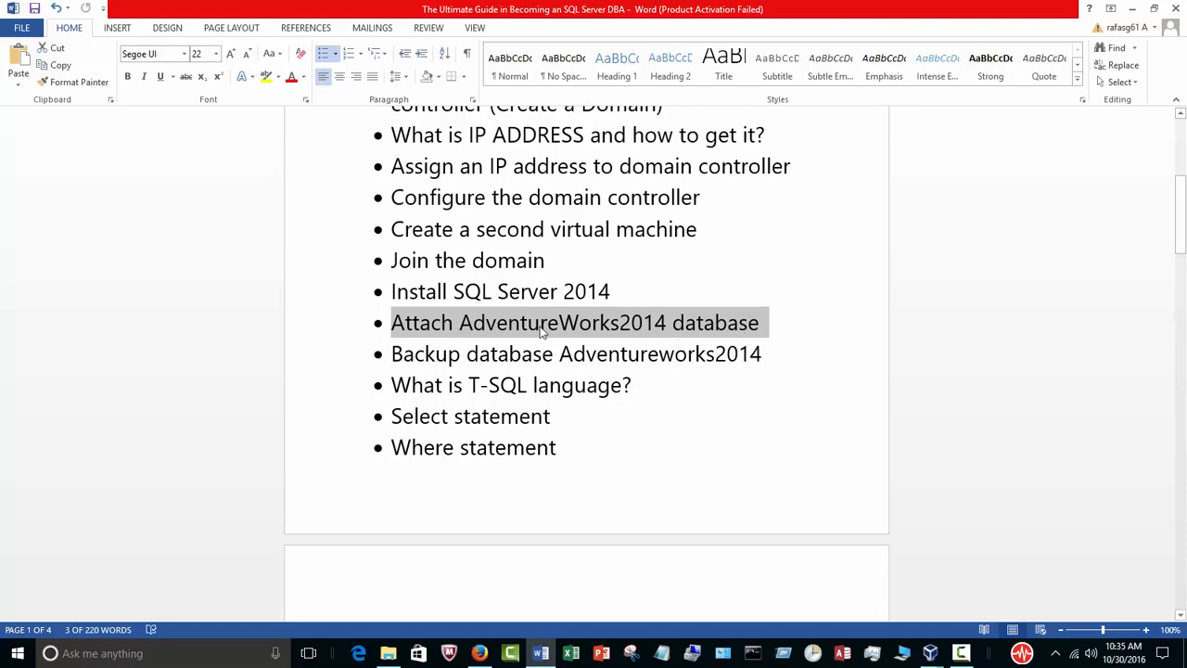
left_click(1132, 8)
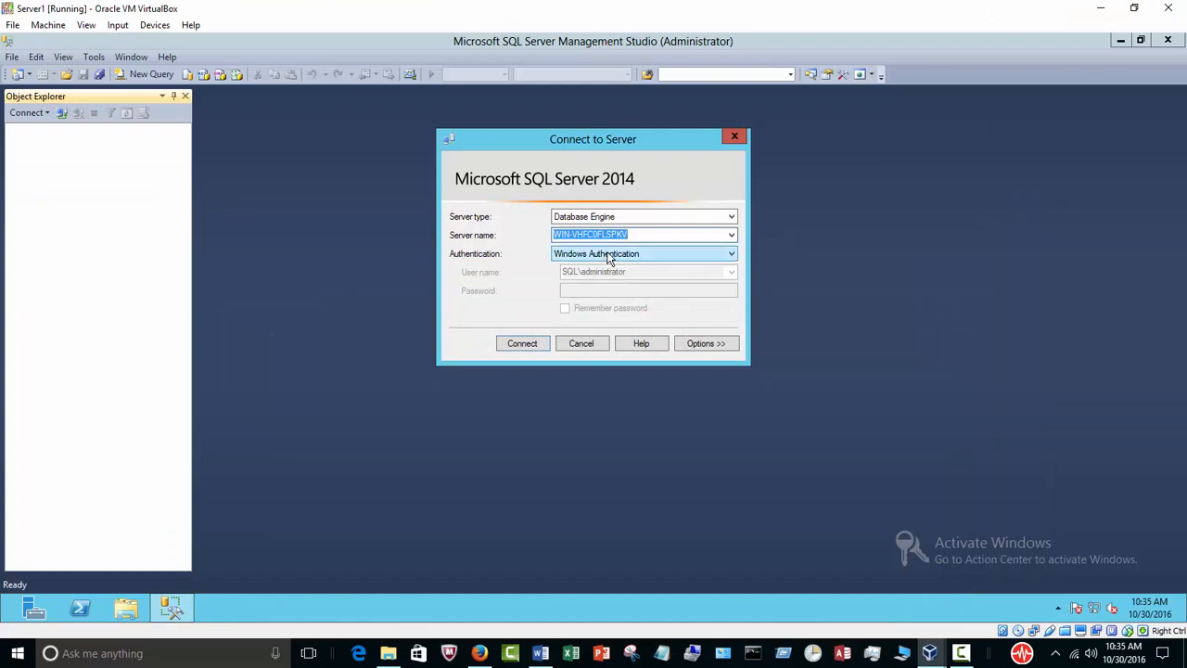
Connect to the local Database Engine with Windows Authentication, widen Object Explorer, and inspect the contents of the Databases folder.
left_click(521, 343)
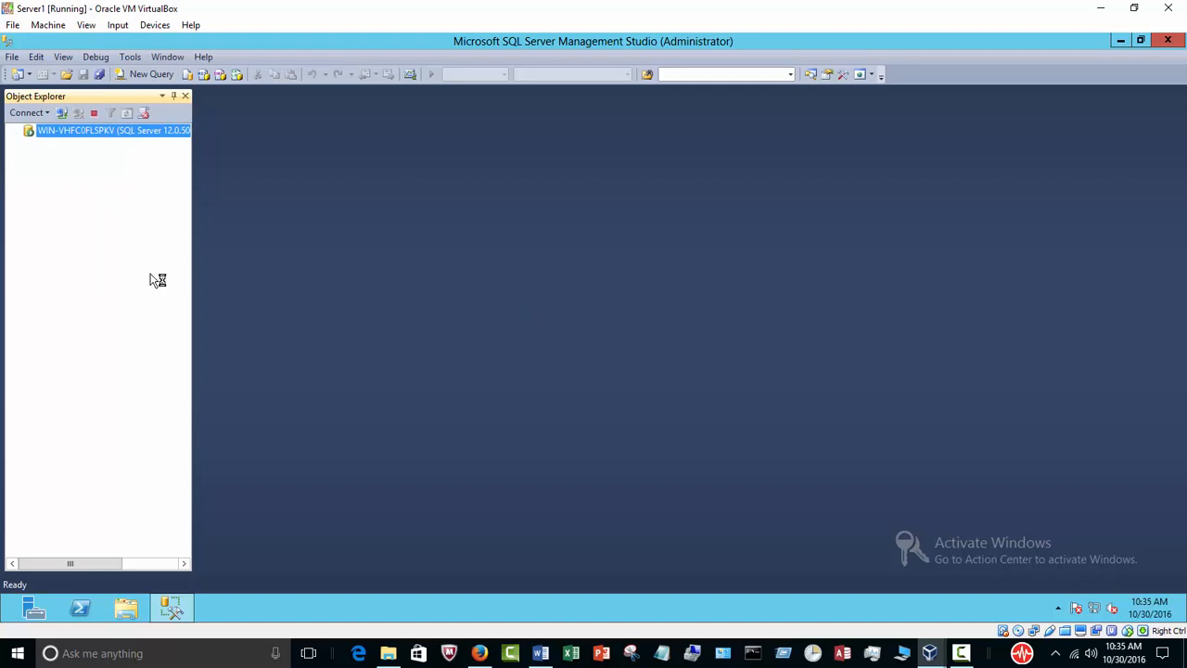
left_click_drag(194, 254, 237, 265)
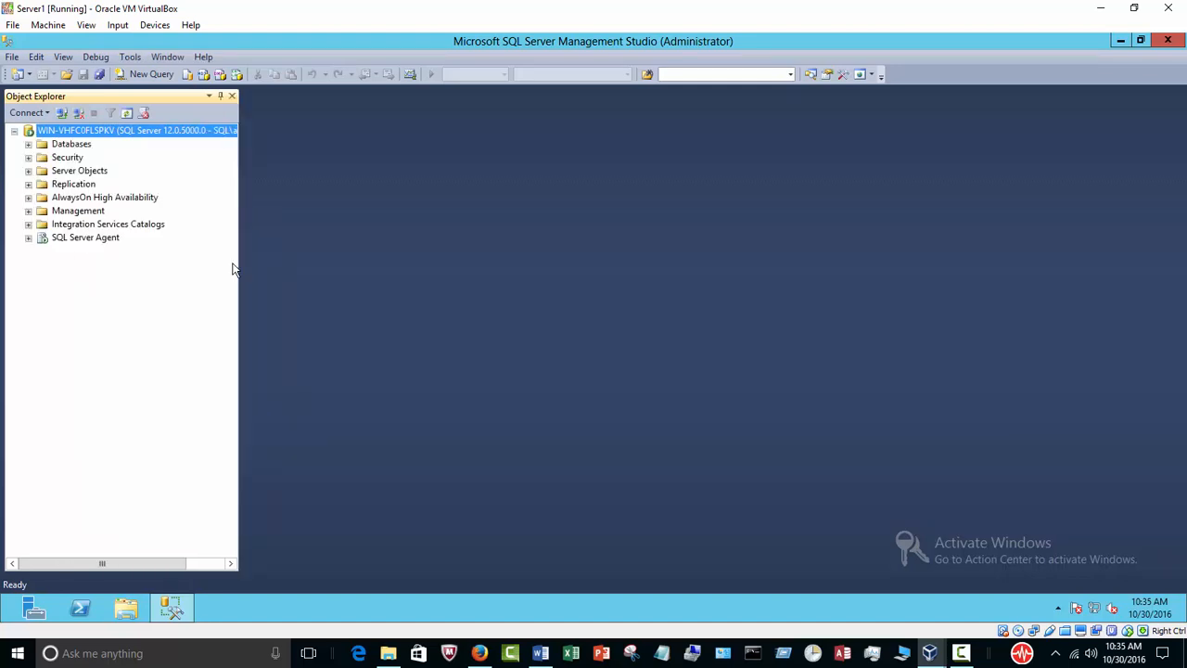
left_click(27, 145)
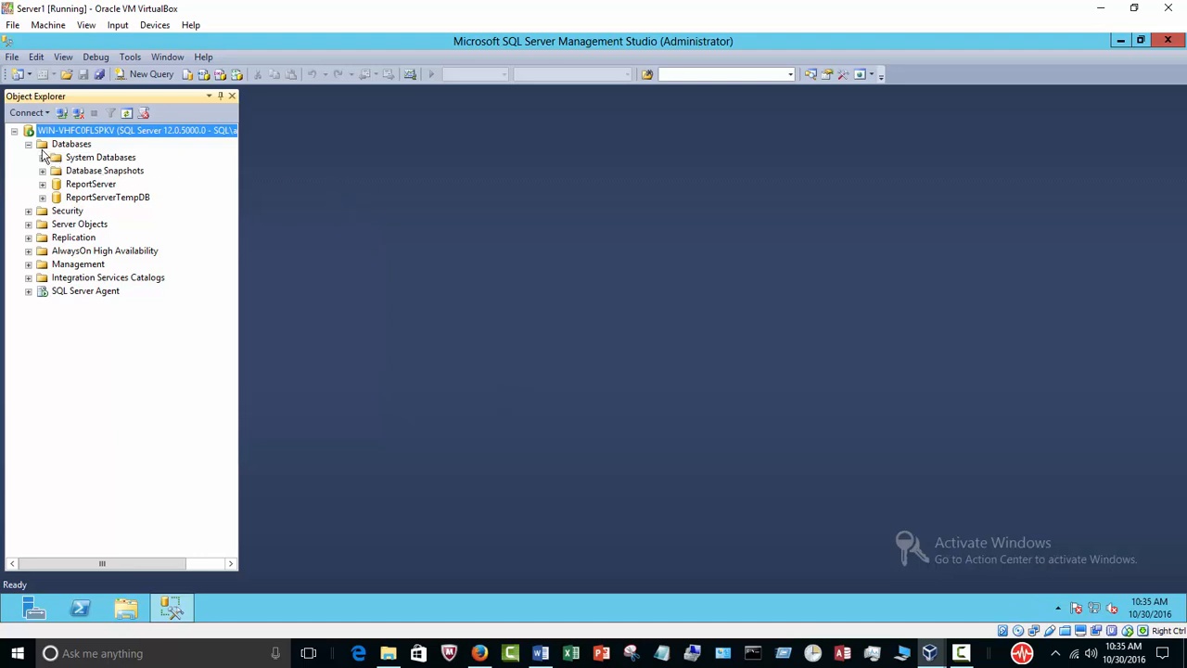
left_click(28, 144)
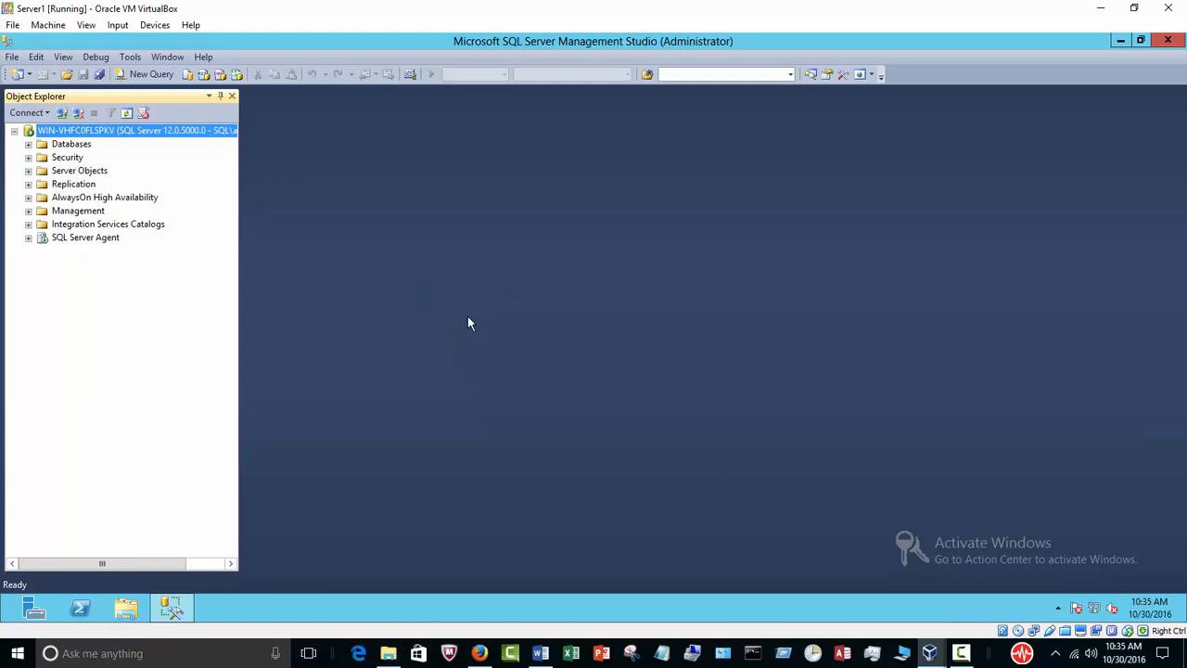
left_click(961, 653)
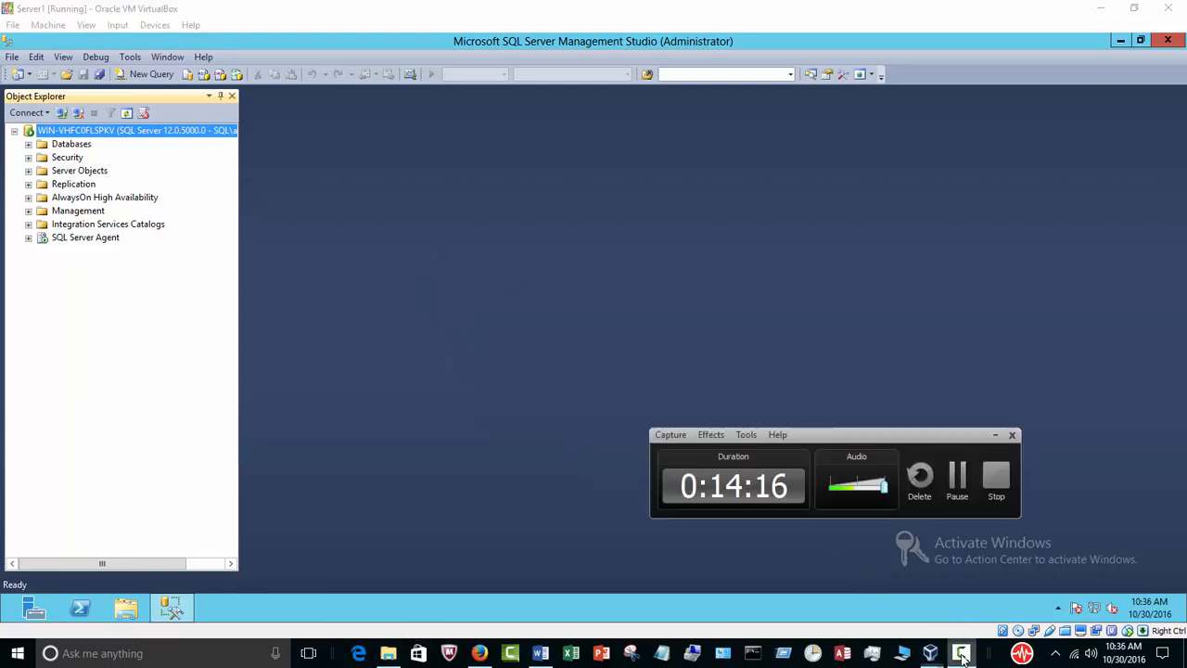